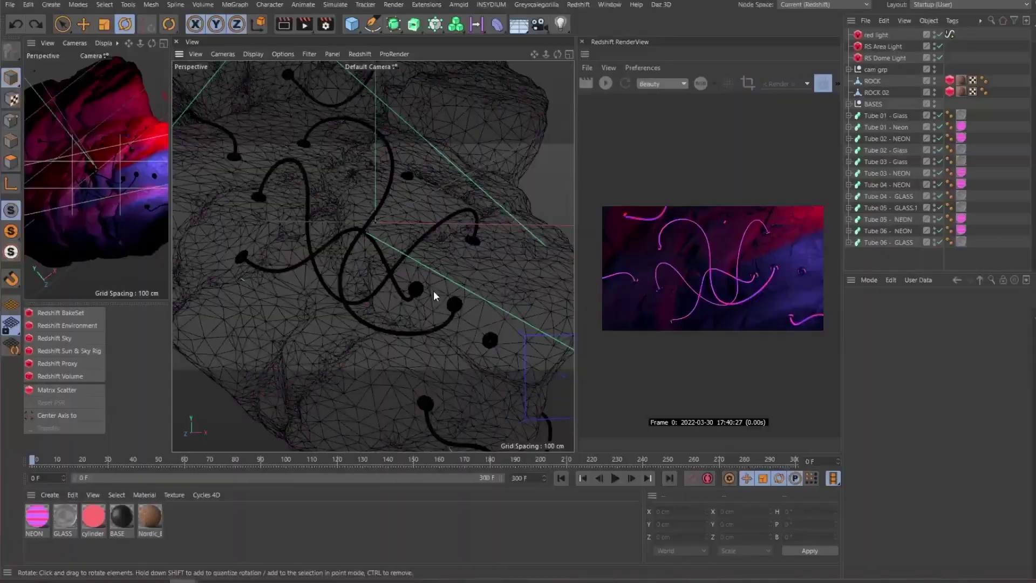
scroll(433, 291, "up", 3)
scroll(472, 300, "up", 3)
scroll(371, 245, "up", 3)
scroll(402, 228, "up", 2)
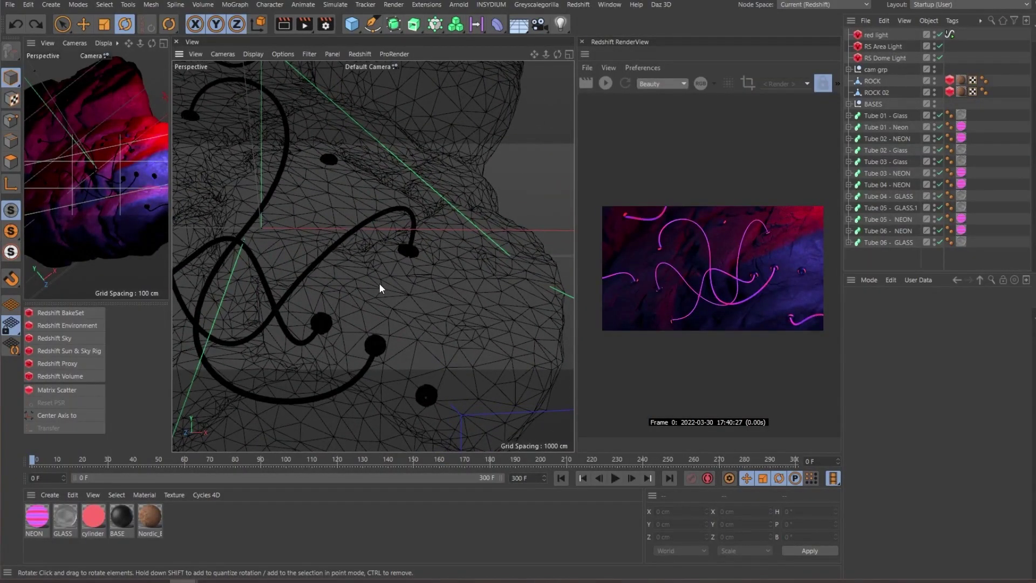
scroll(429, 308, "up", 3)
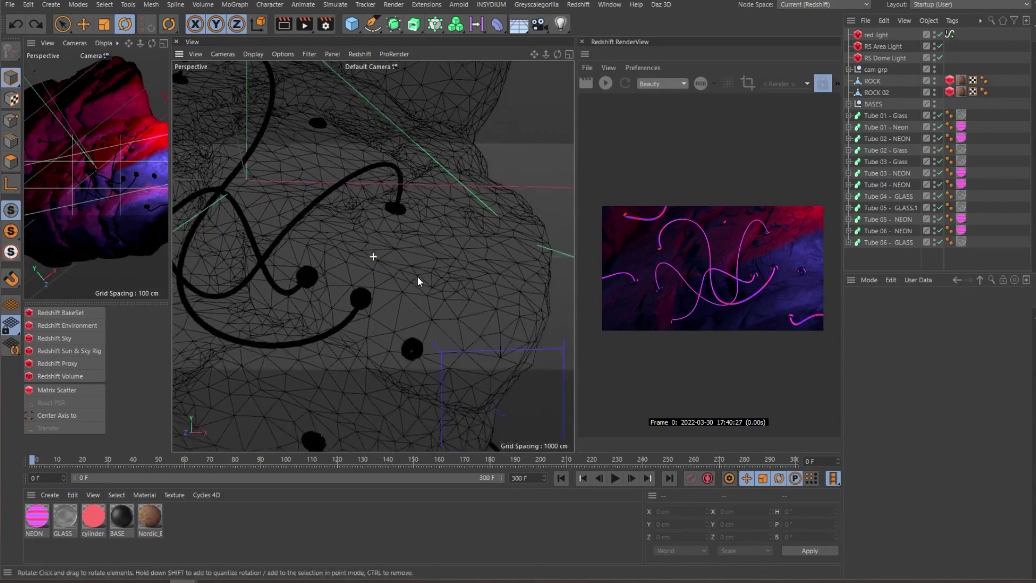
scroll(412, 353, "up", 3)
scroll(409, 354, "up", 3)
Enable Polygon snapping from the snapping flyout in the left palette
left_click_drag(403, 351, 305, 144, "alt")
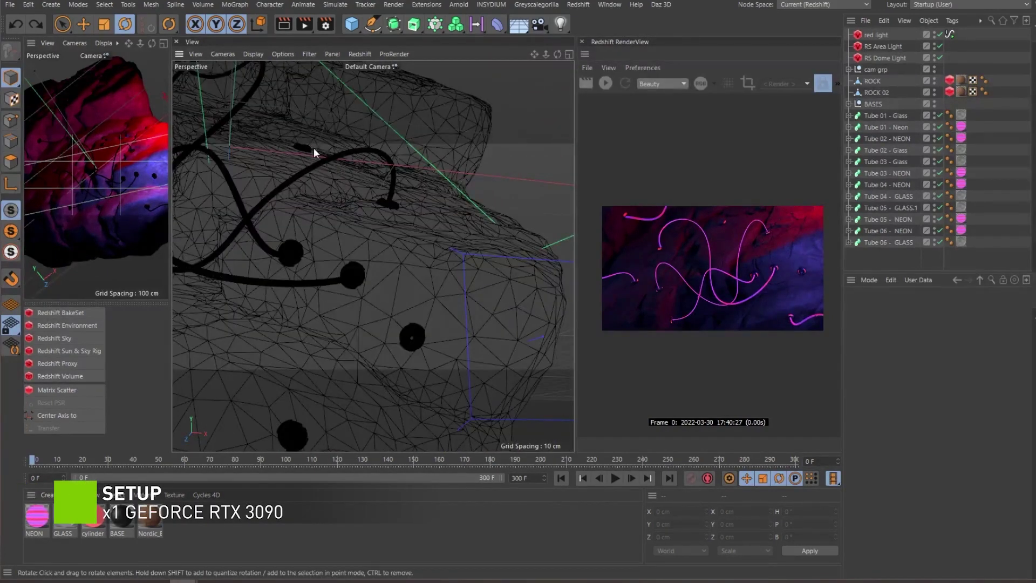
left_click(11, 283)
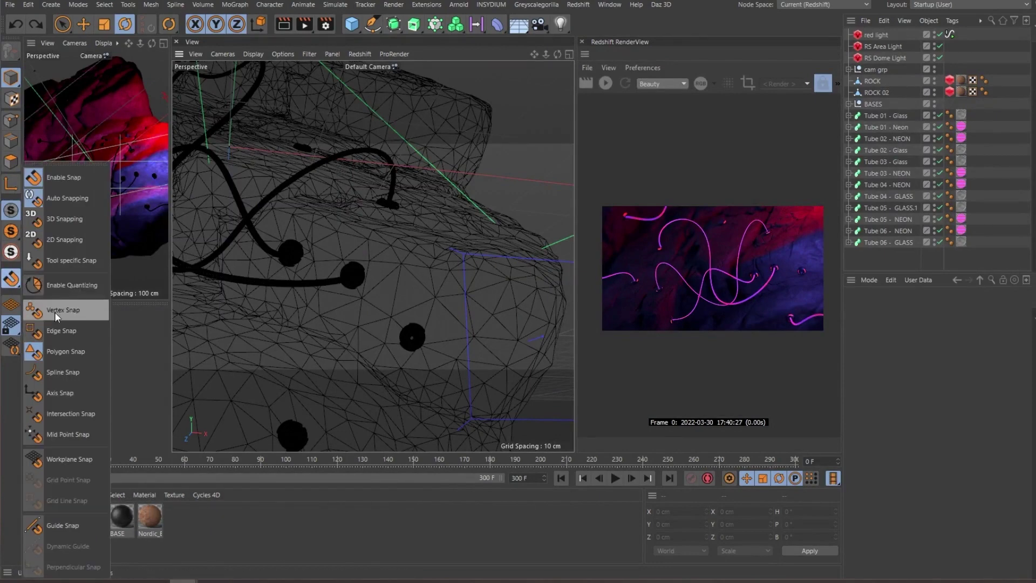
left_click(71, 350)
left_click(10, 279)
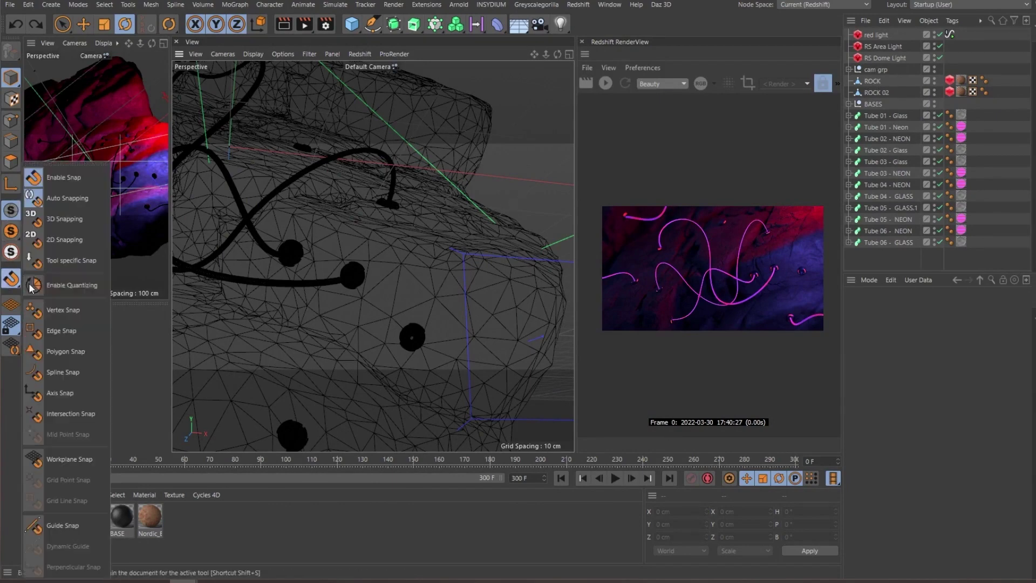
left_click(79, 351)
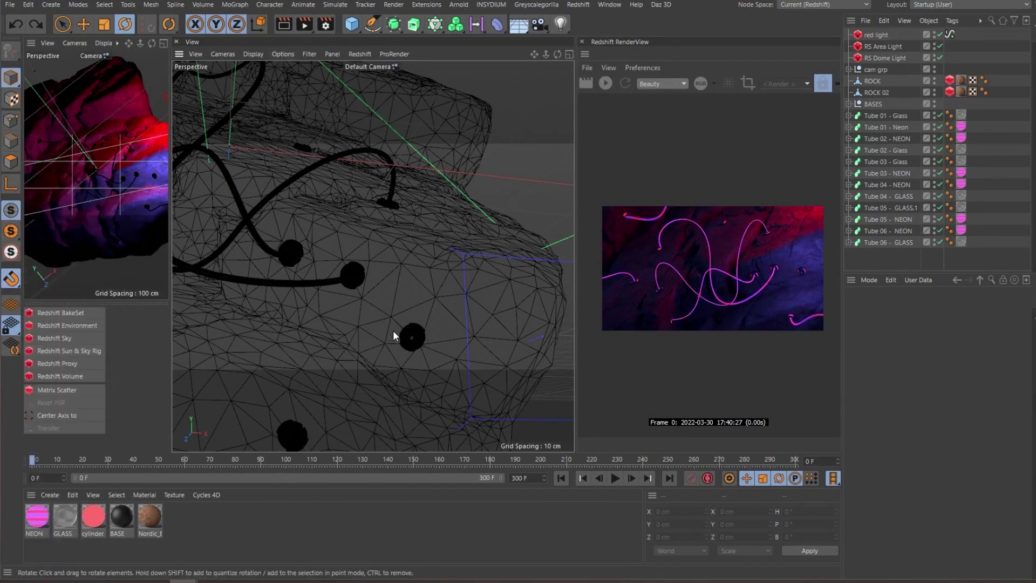
left_click(373, 25)
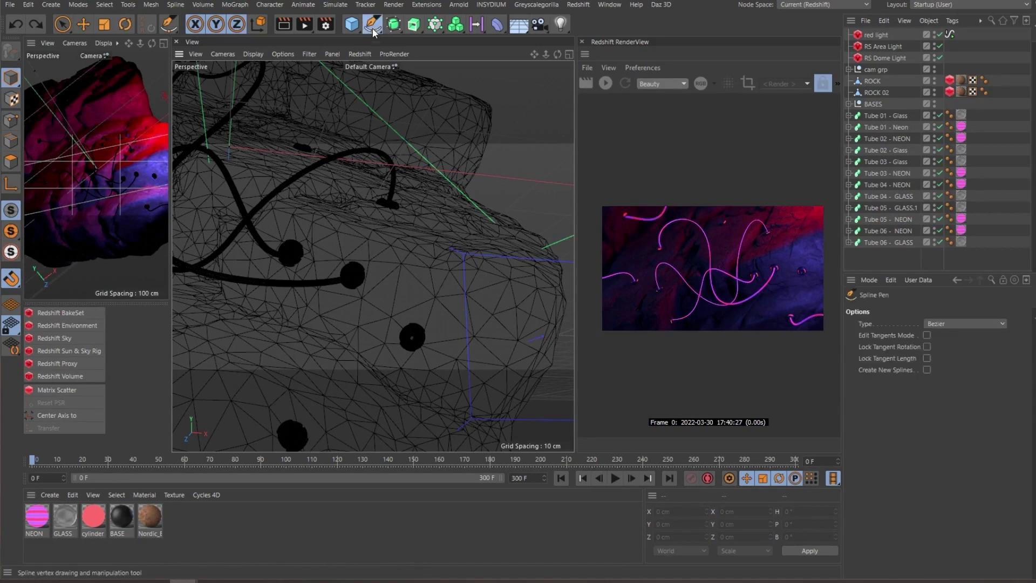
Draw a two-point spline from one black sphere's centre on the rock to another disc's centre
left_click(372, 27)
left_click(417, 40)
scroll(386, 352, "up", 5)
scroll(447, 299, "up", 2)
scroll(468, 291, "up", 2)
scroll(431, 279, "up", 1)
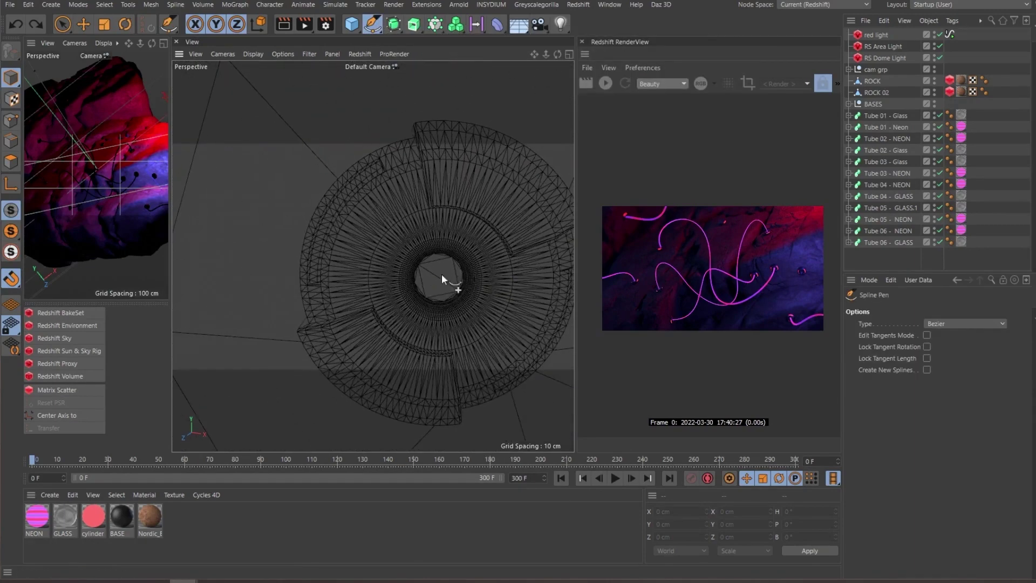
scroll(445, 277, "up", 1)
scroll(427, 271, "up", 1)
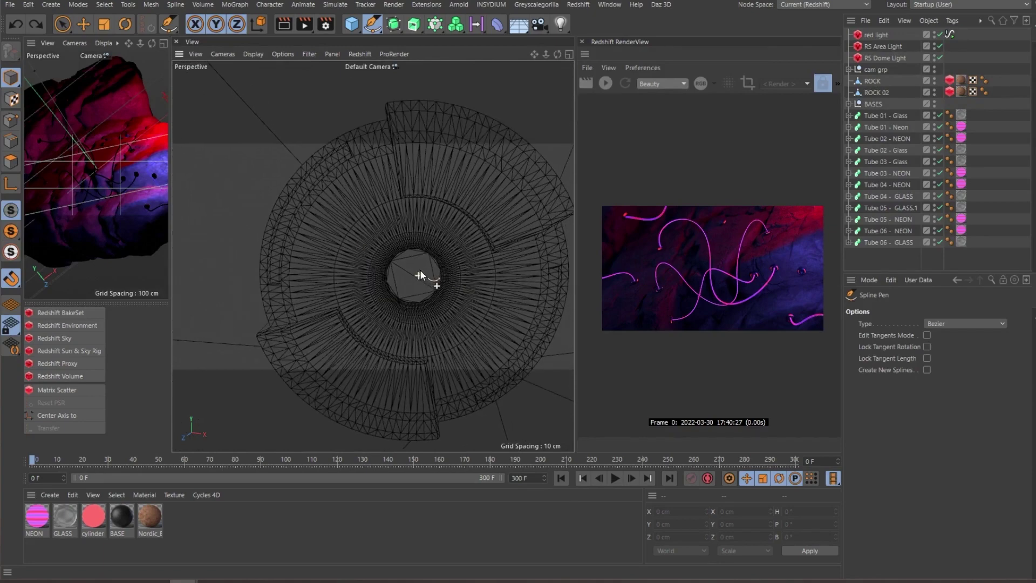
left_click(413, 276)
scroll(408, 284, "down", 1)
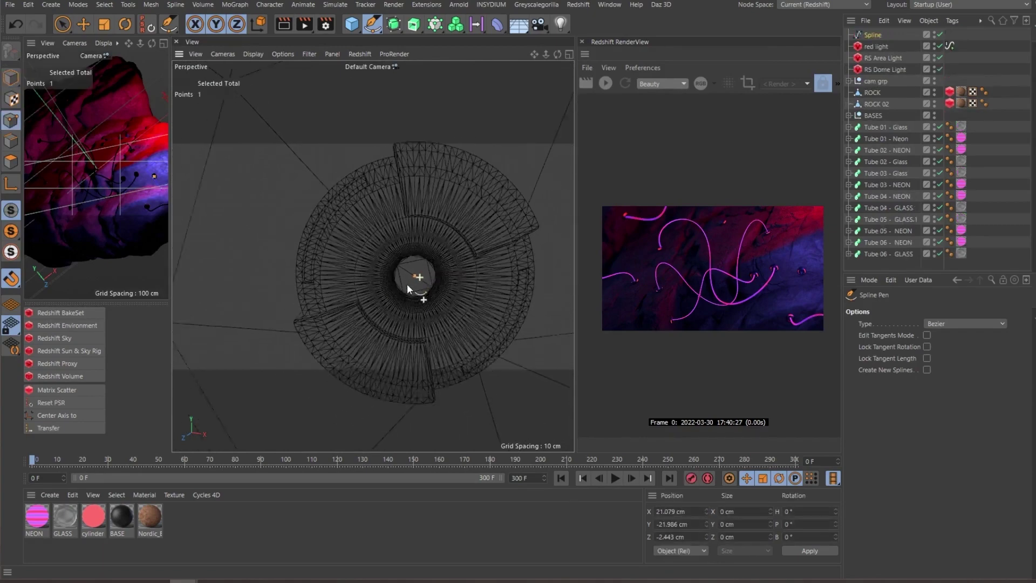
scroll(350, 304, "down", 3)
scroll(359, 282, "down", 3)
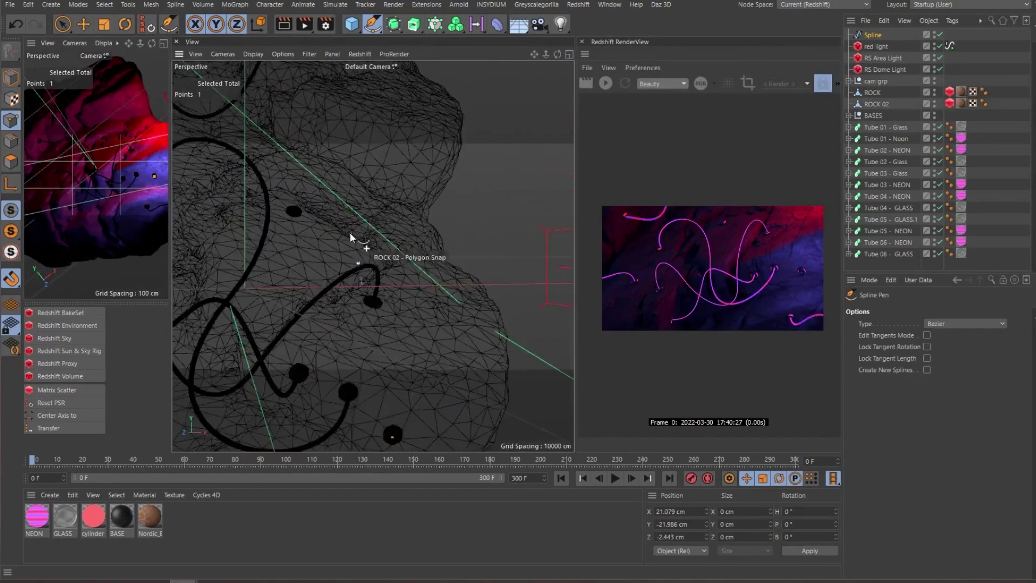
left_click_drag(359, 282, 385, 251, "alt")
scroll(370, 334, "up", 2)
scroll(421, 283, "up", 3)
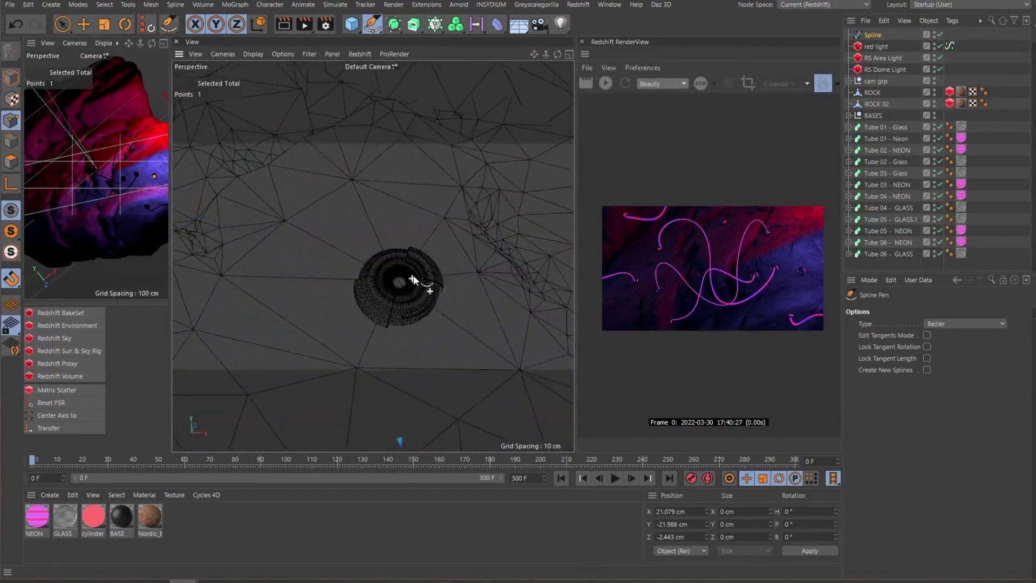
scroll(440, 242, "up", 3)
scroll(381, 288, "up", 3)
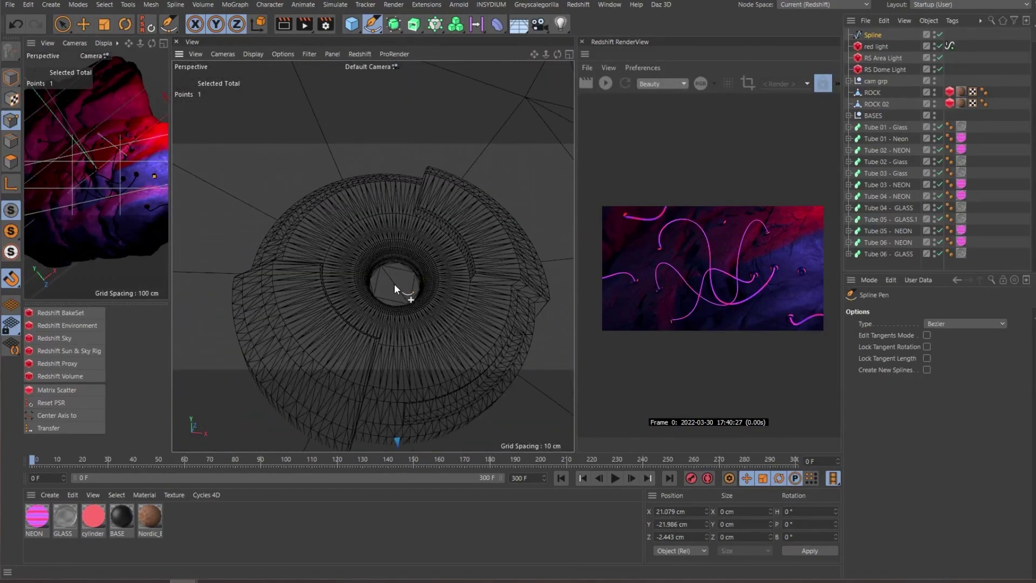
scroll(389, 292, "down", 3)
mouse_move(369, 299)
left_mouse_down("alt")
mouse_move(337, 295)
mouse_move(426, 309)
mouse_move(341, 284)
mouse_move(446, 208)
mouse_move(335, 283)
mouse_move(370, 259)
mouse_move(448, 302)
mouse_move(437, 284)
mouse_move(445, 277)
left_mouse_up("alt")
scroll(442, 295, "up", 2)
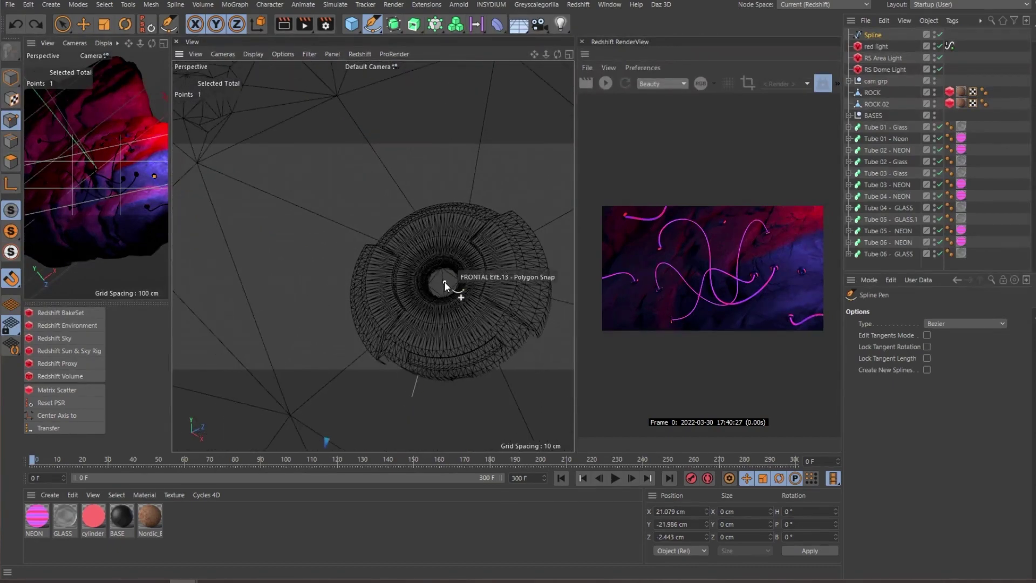
left_click(443, 282)
scroll(383, 310, "down", 3)
key("Escape")
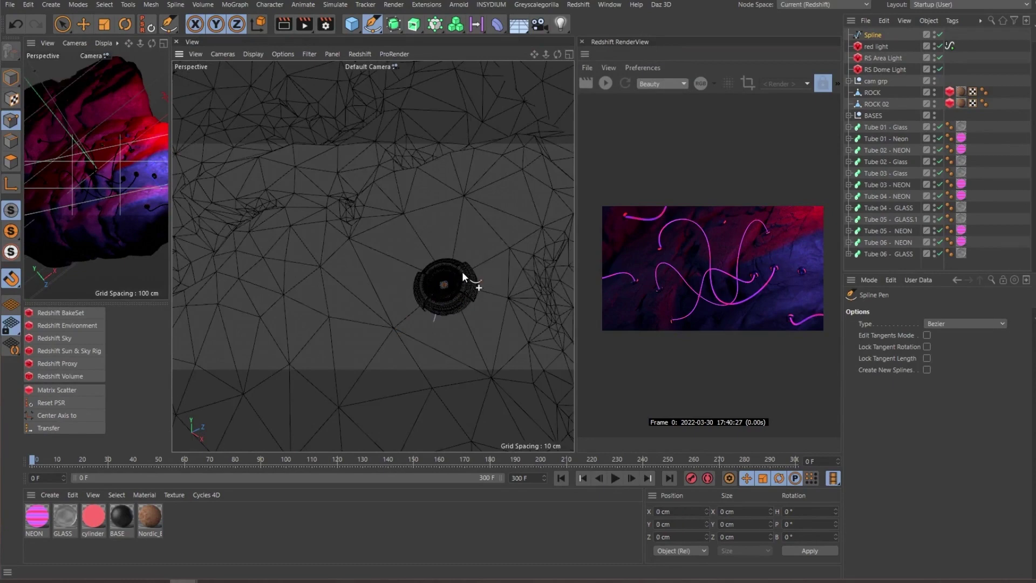
left_click_drag(462, 271, 496, 291, "alt")
scroll(496, 292, "down", 3)
left_click_drag(428, 331, 390, 175, "alt")
scroll(389, 176, "down", 3)
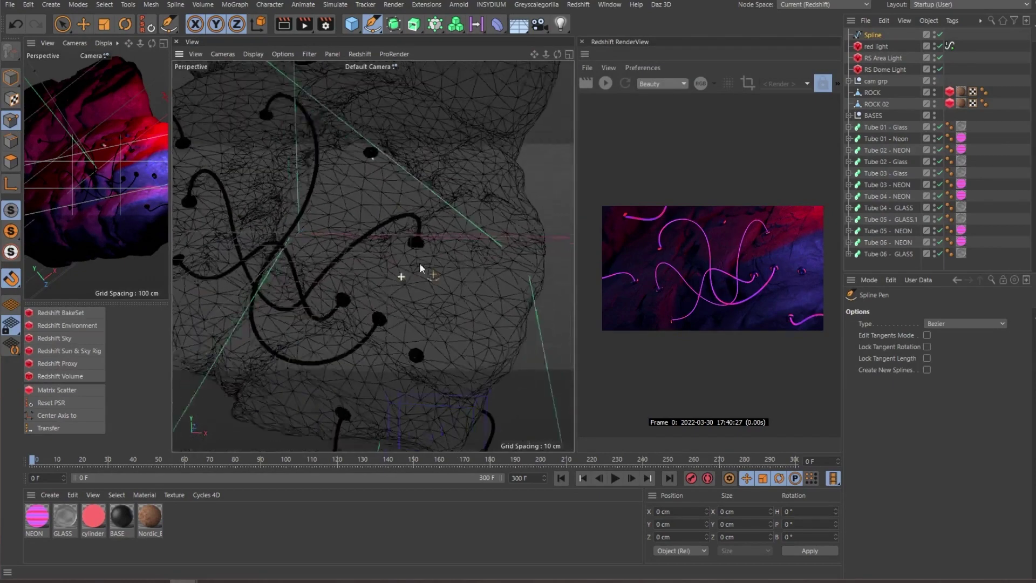
left_click_drag(419, 263, 380, 258, "alt")
key("e")
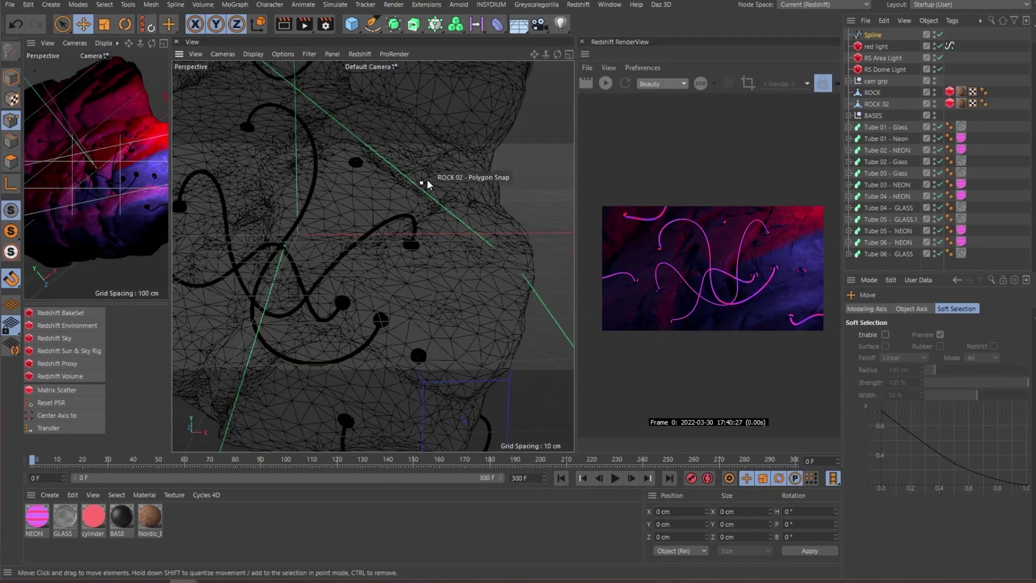
Turn snapping on and reposition the new Spline object in Model mode
left_click(12, 278)
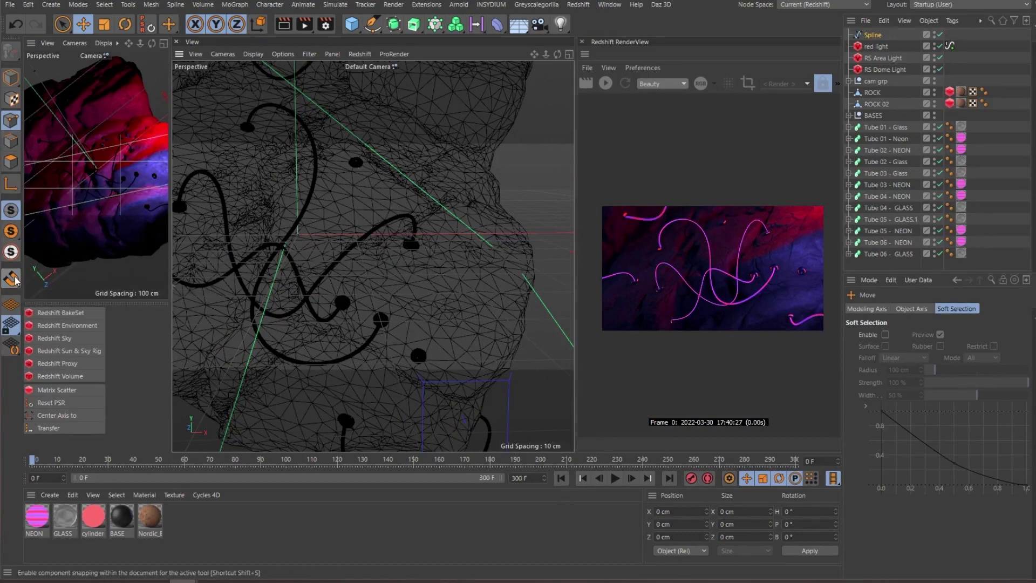
mouse_move(450, 239)
left_mouse_down("alt")
mouse_move(462, 229)
mouse_move(453, 257)
left_mouse_up("alt")
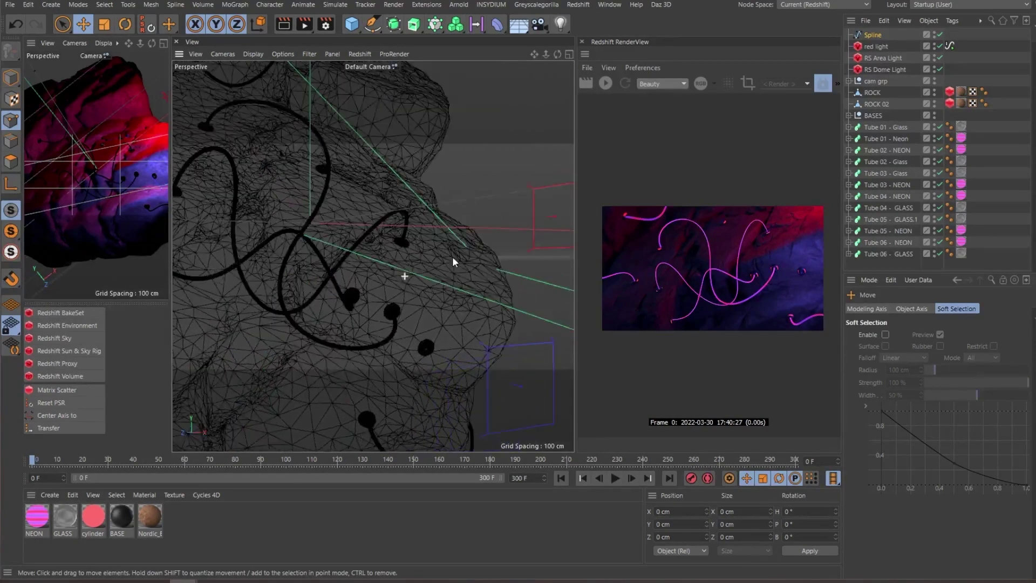
left_click(866, 35)
left_click(11, 77)
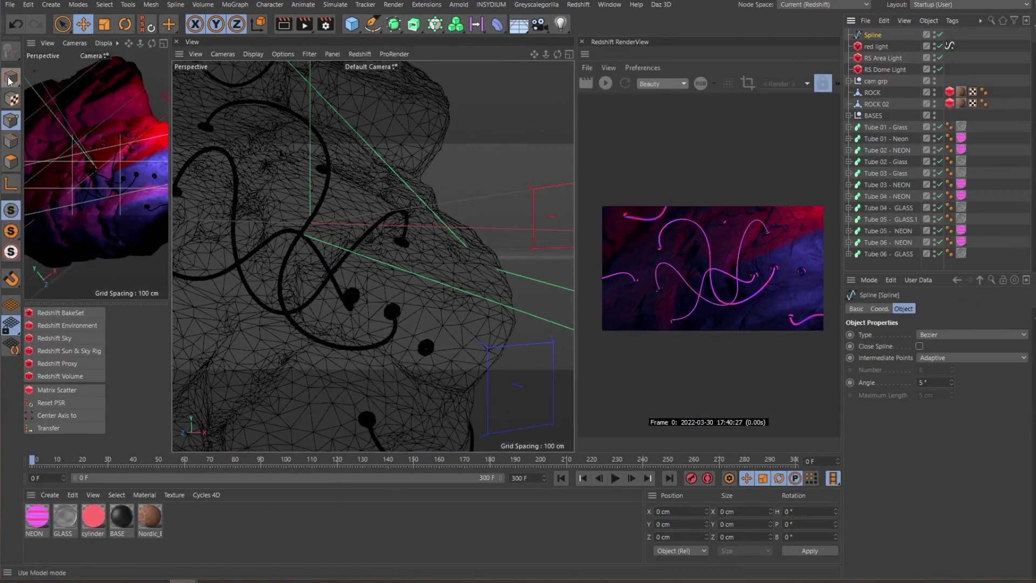
mouse_move(366, 240)
left_mouse_down("alt")
mouse_move(265, 260)
mouse_move(288, 230)
left_mouse_up("alt")
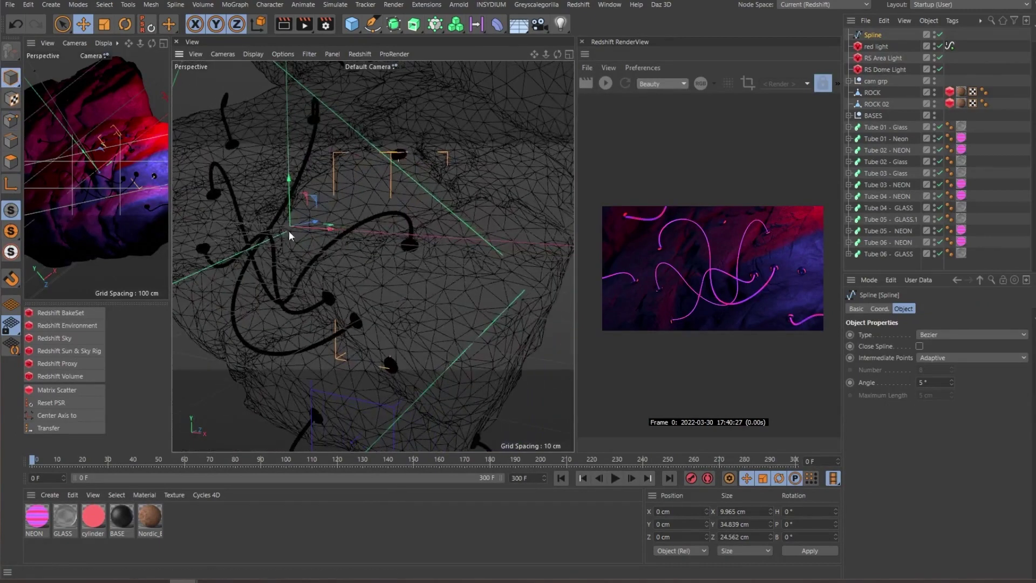
left_click(60, 416)
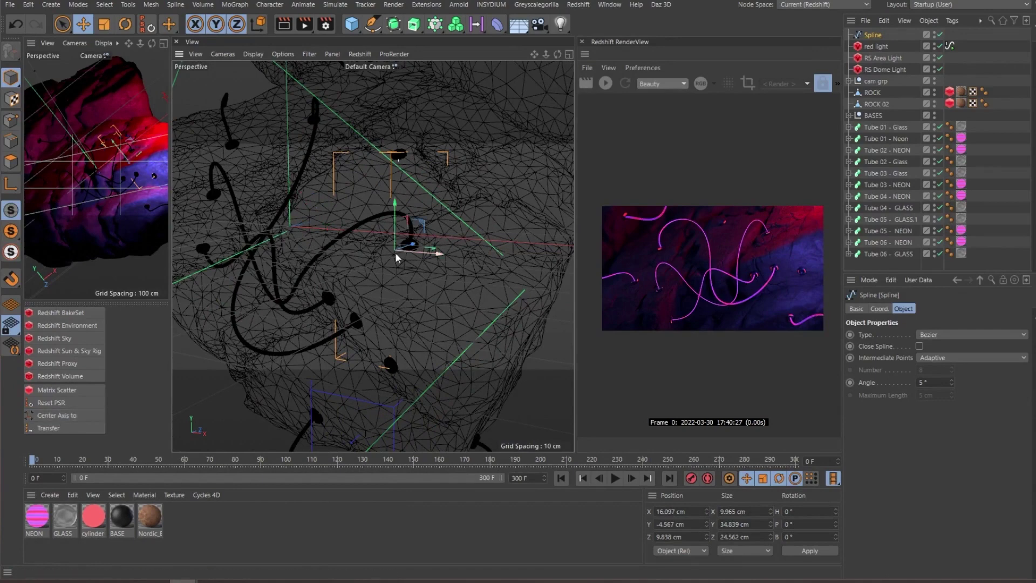
mouse_move(395, 252)
left_mouse_down("alt")
mouse_move(446, 242)
mouse_move(172, 169)
left_mouse_up("alt")
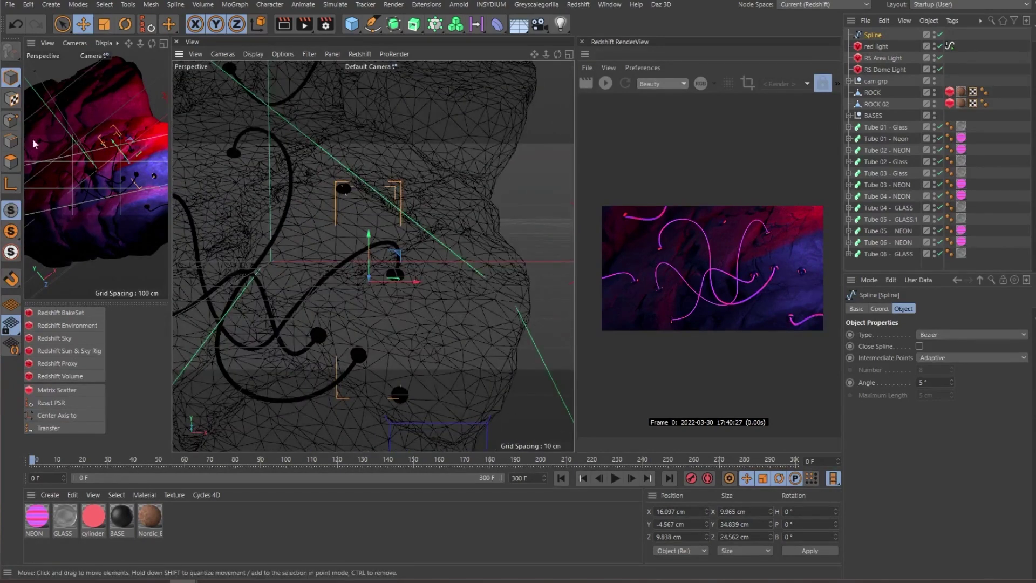
Switch to Points mode and select all of the spline's points
left_click(11, 120)
mouse_move(406, 228)
left_mouse_down("alt")
mouse_move(412, 274)
mouse_move(376, 203)
left_mouse_up("alt")
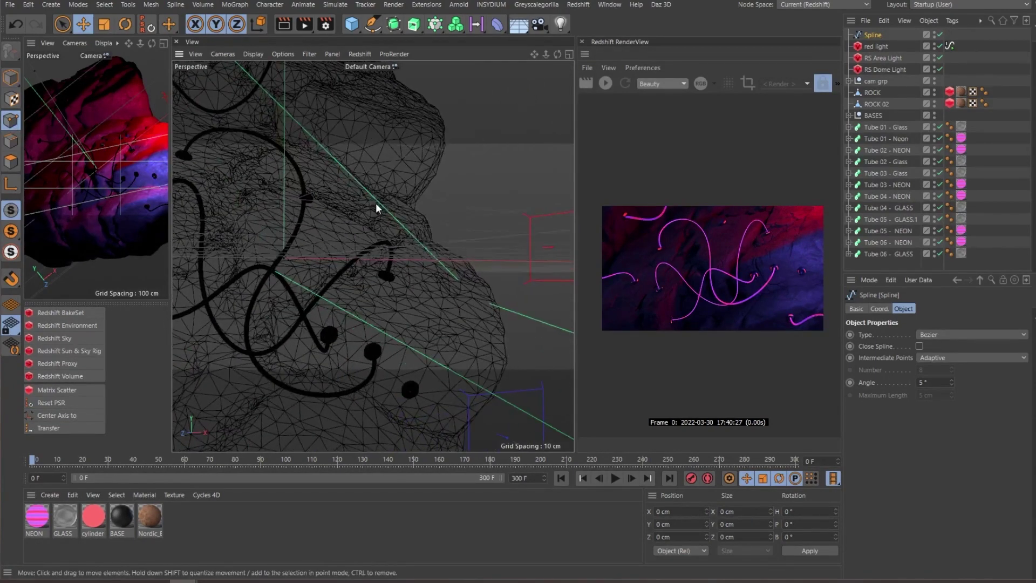
key("ctrl+a")
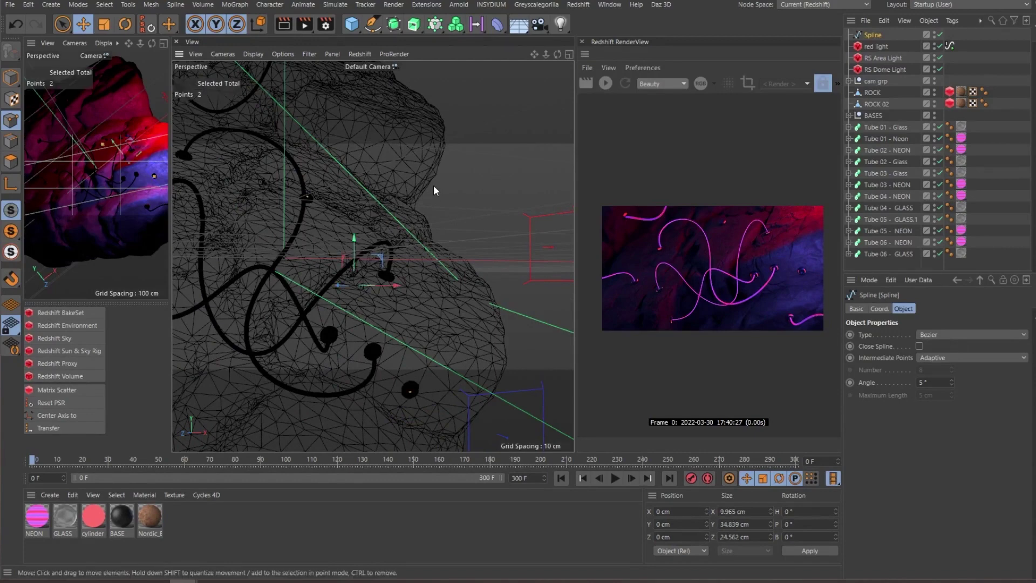
Round the selected spline points, dragging to raise the count to three points
right_click(450, 198)
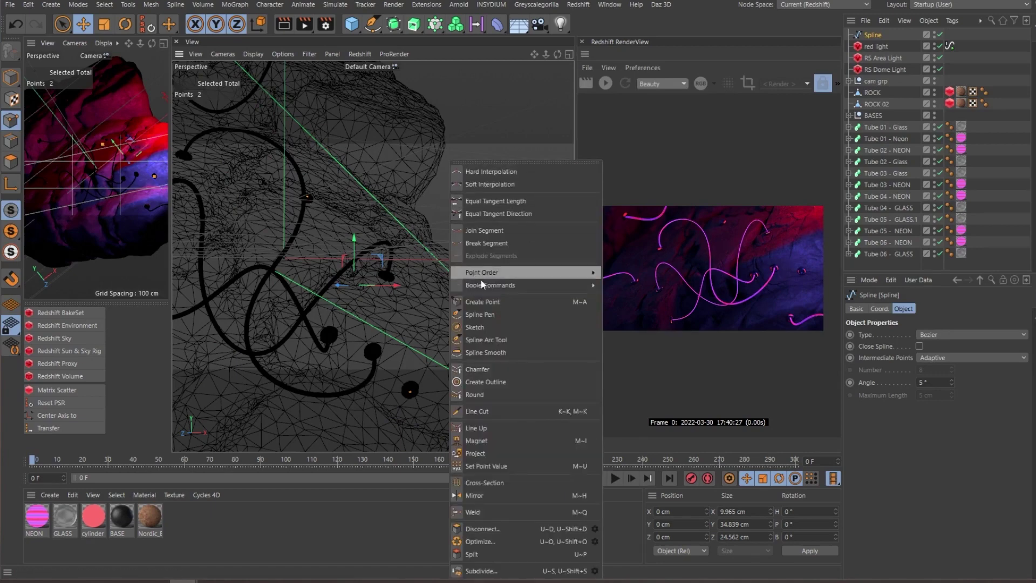
left_click(503, 394)
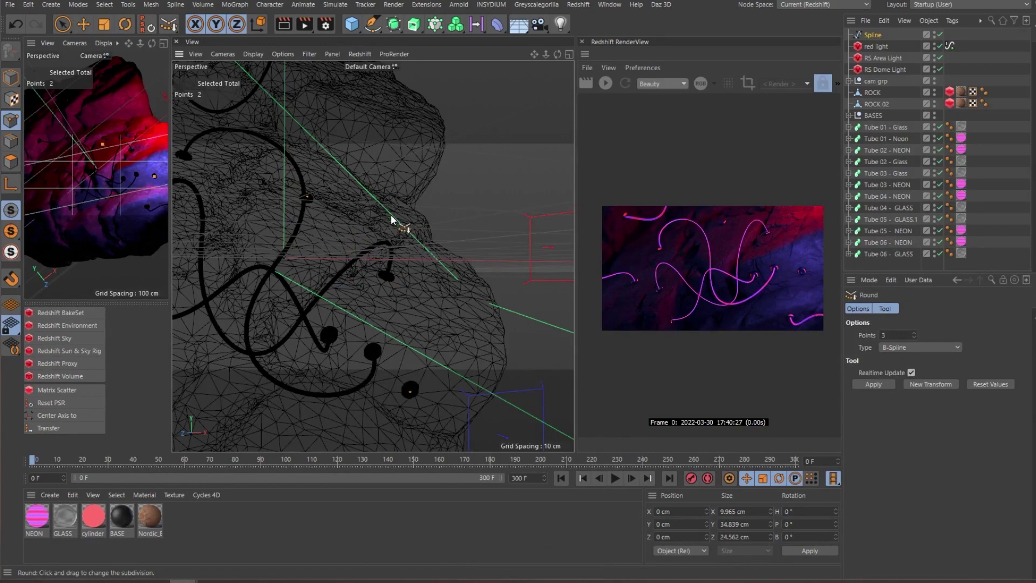
left_click_drag(502, 394, 410, 394)
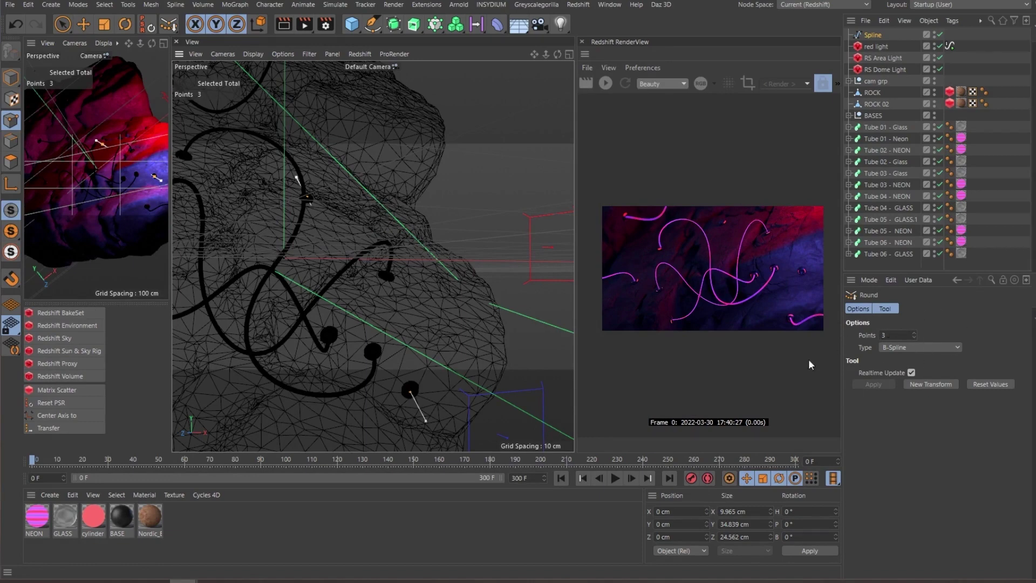
key("e")
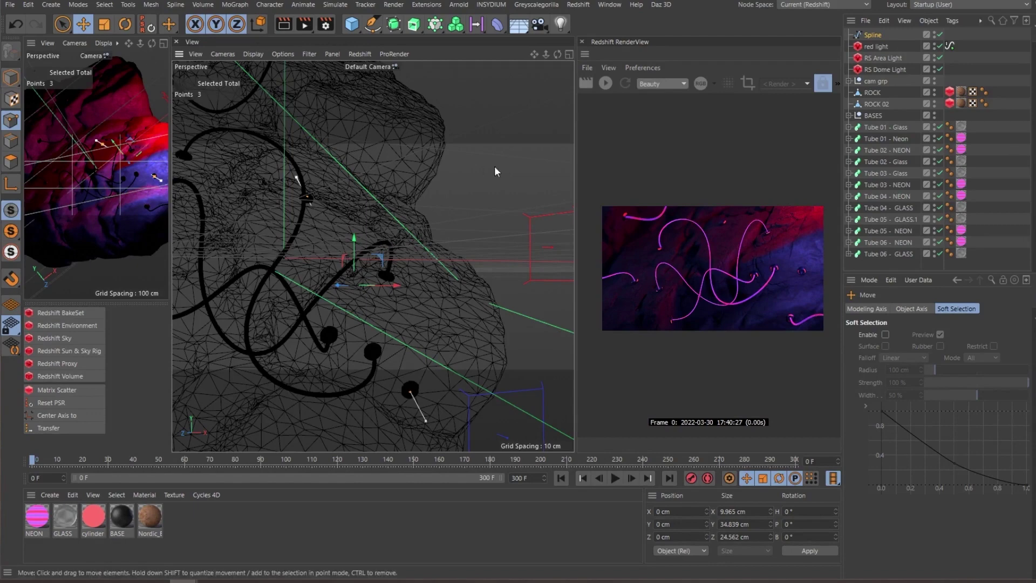
Box-select a spline point and move it near the base disc
left_click(473, 203)
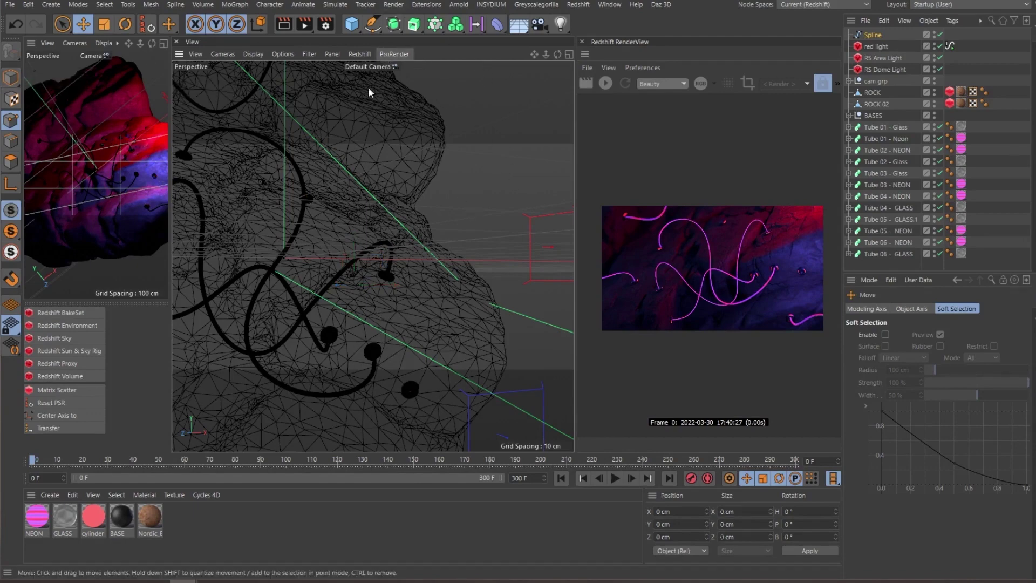
left_click_drag(67, 27, 122, 58)
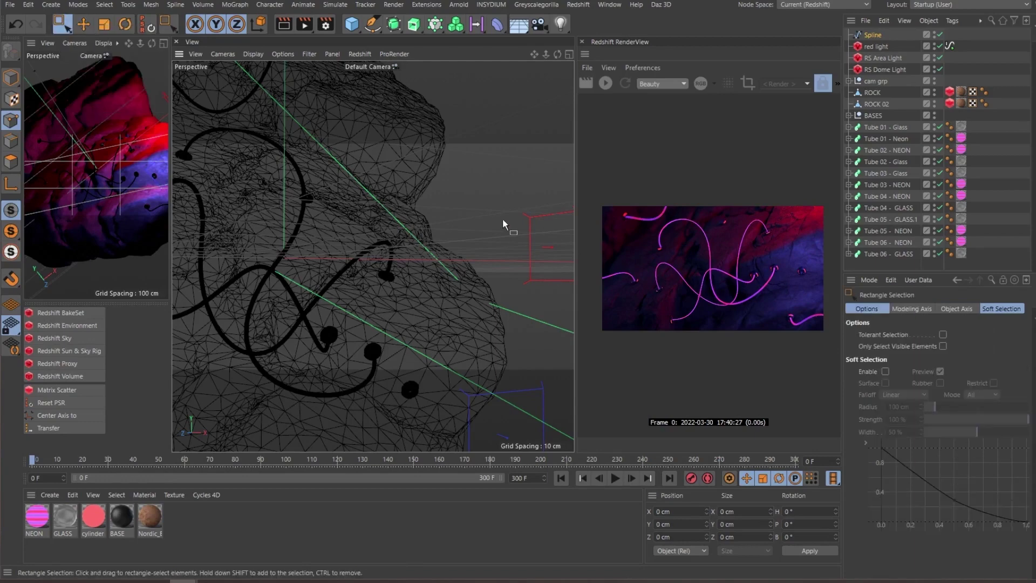
mouse_move(498, 214)
left_mouse_down()
mouse_move(361, 264)
mouse_move(316, 317)
mouse_move(415, 233)
left_mouse_up()
key("e")
left_click_drag(348, 293, 373, 290, "alt")
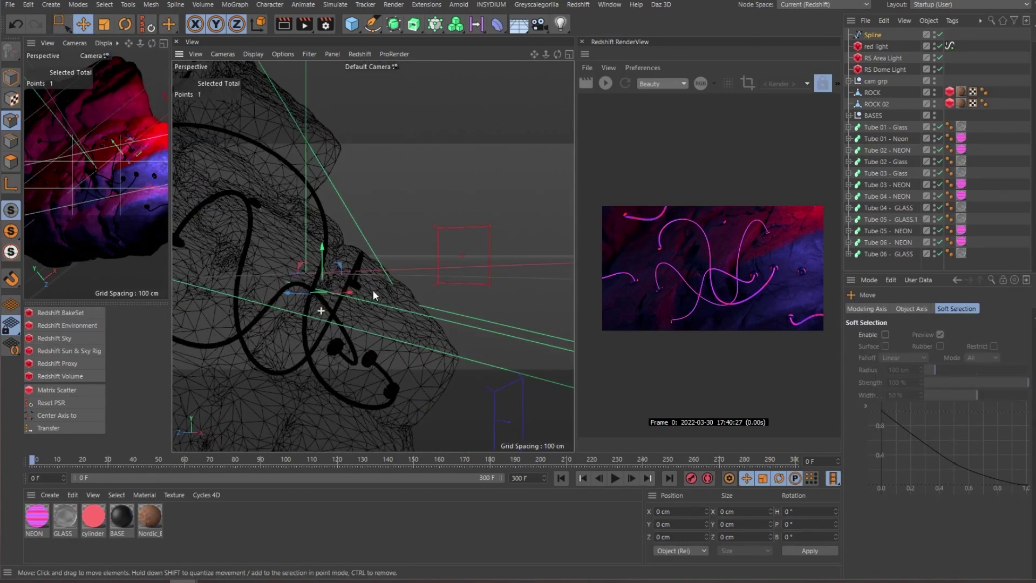
mouse_move(297, 267)
left_mouse_down()
mouse_move(356, 243)
mouse_move(342, 288)
mouse_move(305, 265)
left_mouse_up()
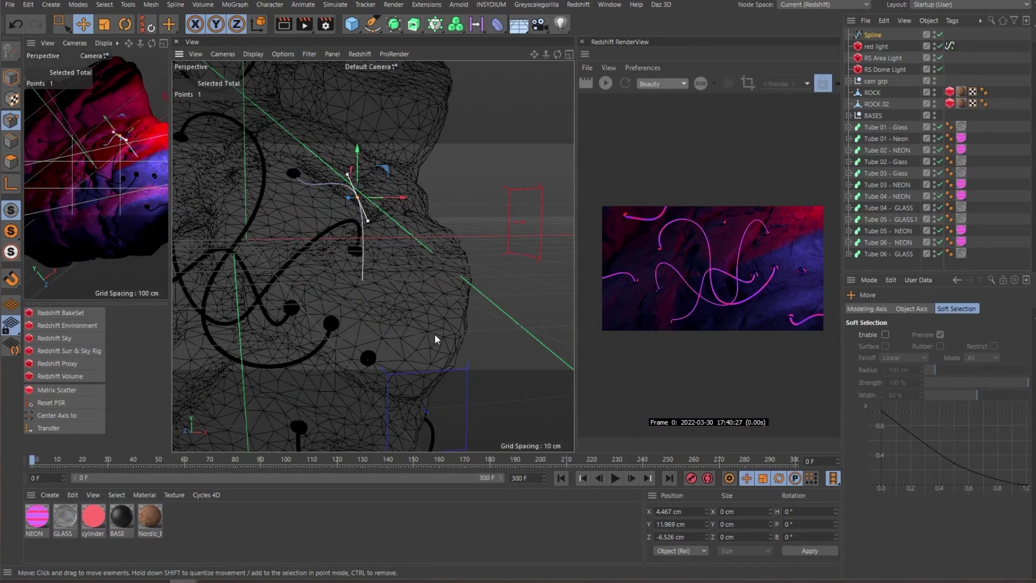
scroll(314, 138, "up", 3)
scroll(307, 165, "up", 3)
scroll(298, 215, "up", 2)
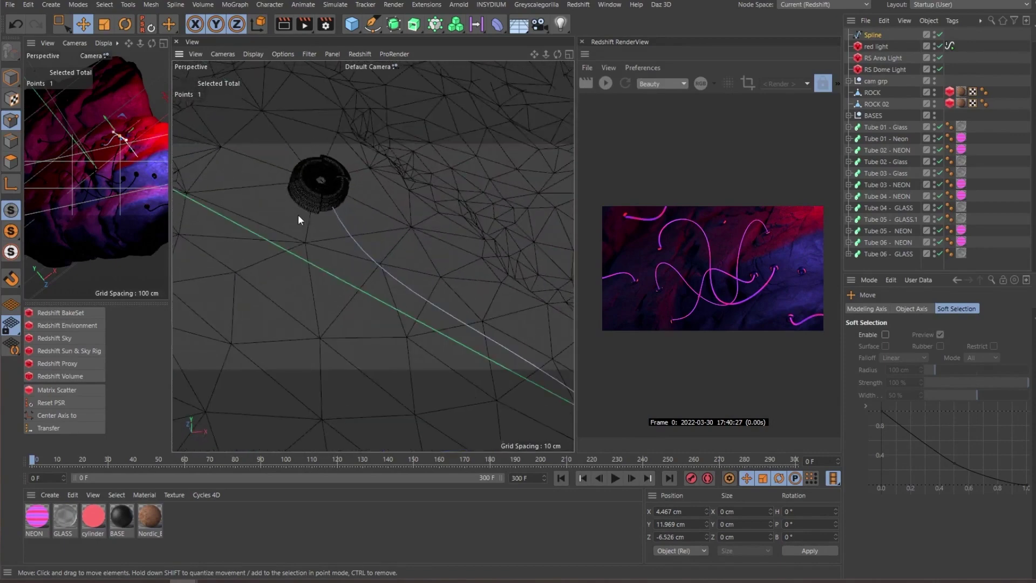
scroll(327, 146, "up", 2)
mouse_move(327, 145)
left_mouse_down()
mouse_move(371, 122)
mouse_move(409, 196)
mouse_move(296, 218)
mouse_move(398, 260)
mouse_move(393, 129)
mouse_move(435, 204)
mouse_move(403, 324)
mouse_move(430, 227)
left_mouse_up()
Rotate the point inside the base disc so its tangent points straight up
key("r")
key("0")
left_click_drag(444, 191, 360, 276)
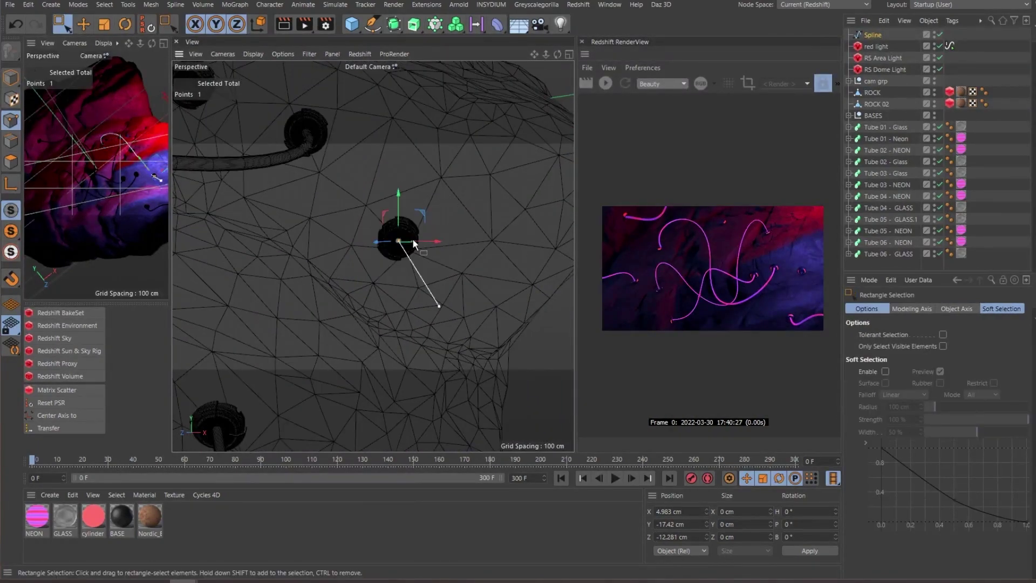
left_click_drag(413, 238, 346, 220, "alt")
scroll(421, 211, "up", 2)
key("r")
left_click_drag(425, 276, 413, 333)
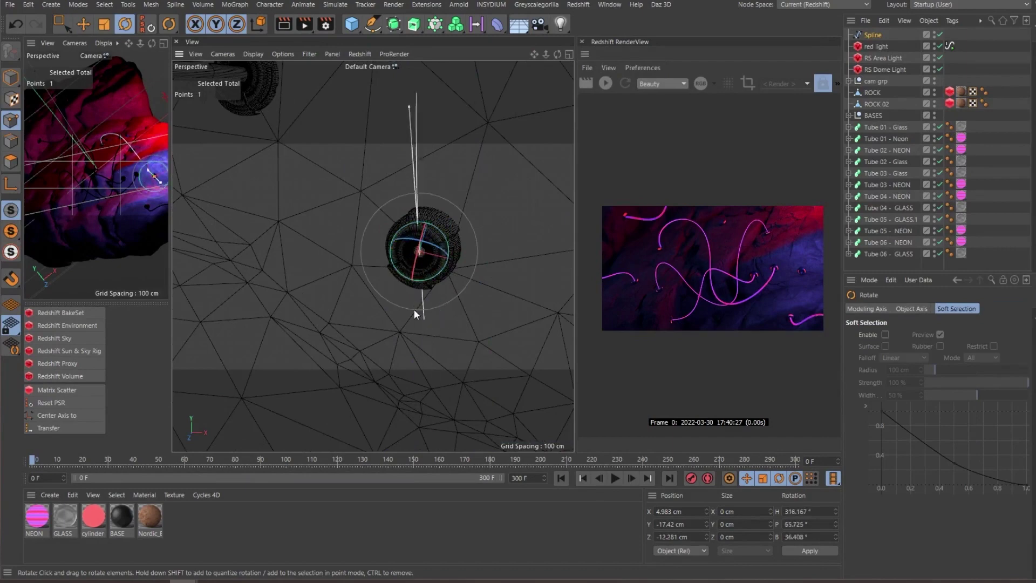
mouse_move(415, 272)
left_mouse_down("alt")
mouse_move(423, 246)
mouse_move(266, 312)
mouse_move(359, 281)
left_mouse_up("alt")
Select another spline point and move it down and left so the cable arcs over the rock
key("0")
mouse_move(380, 190)
left_mouse_down()
mouse_move(303, 236)
mouse_move(310, 244)
left_mouse_up()
key("e")
mouse_move(363, 192)
left_mouse_down()
mouse_move(304, 224)
mouse_move(275, 276)
mouse_move(447, 263)
left_mouse_up()
Insert an extra point on the cable spline with Create Point and drag it into a taller arc
right_click(483, 230)
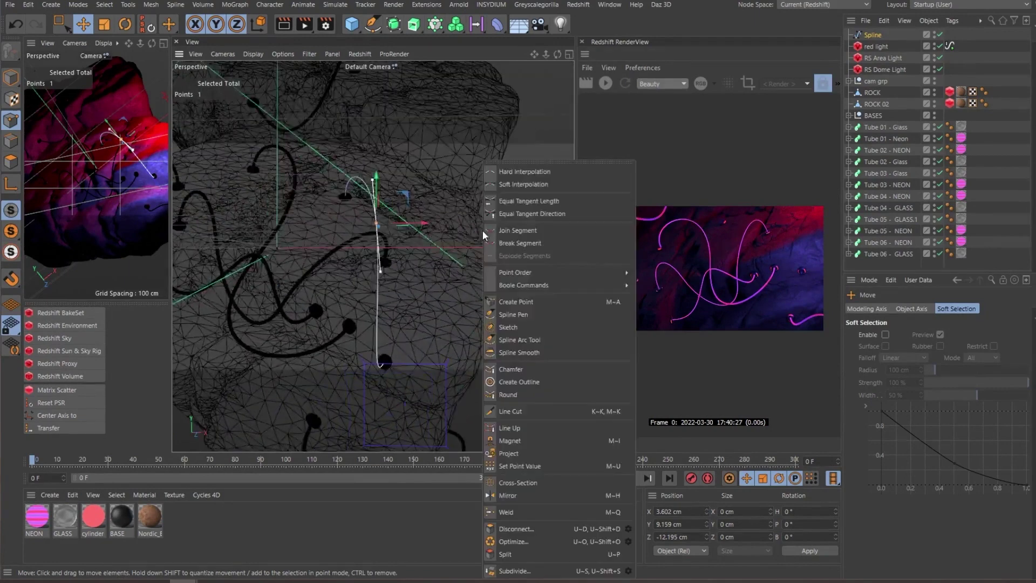
left_click(545, 301)
left_click_drag(442, 277, 389, 285, "alt")
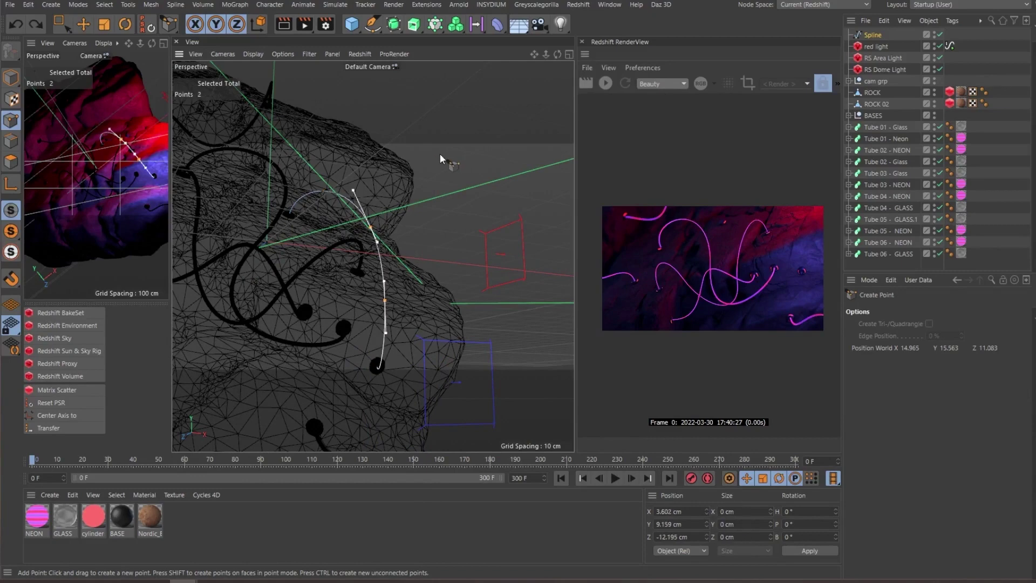
left_click(390, 267)
mouse_move(401, 214)
left_mouse_down("alt")
mouse_move(352, 213)
mouse_move(369, 245)
left_mouse_up("alt")
key("e")
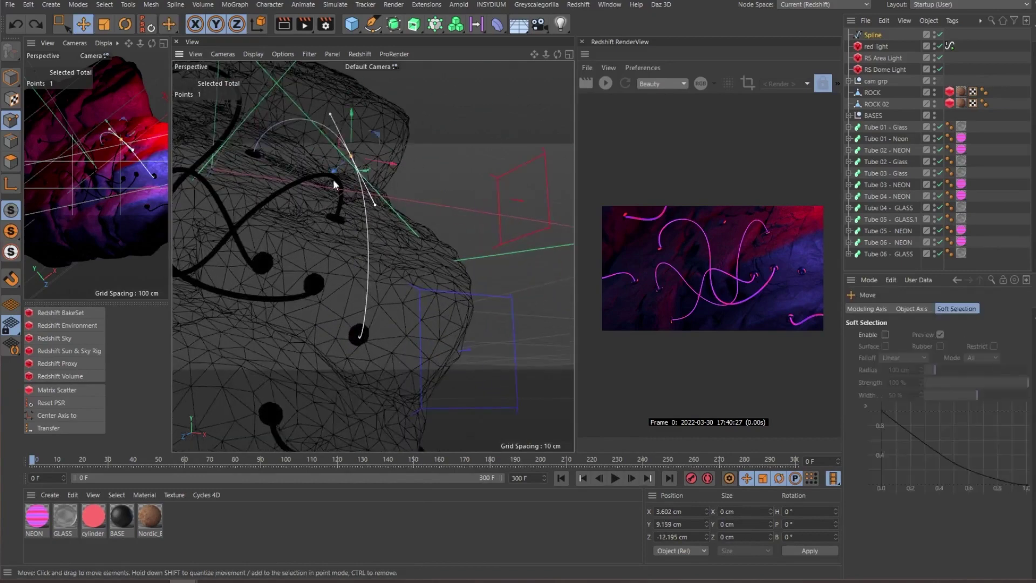
mouse_move(312, 217)
left_mouse_down("alt")
mouse_move(362, 230)
mouse_move(315, 244)
mouse_move(379, 156)
mouse_move(358, 156)
mouse_move(458, 176)
left_mouse_up("alt")
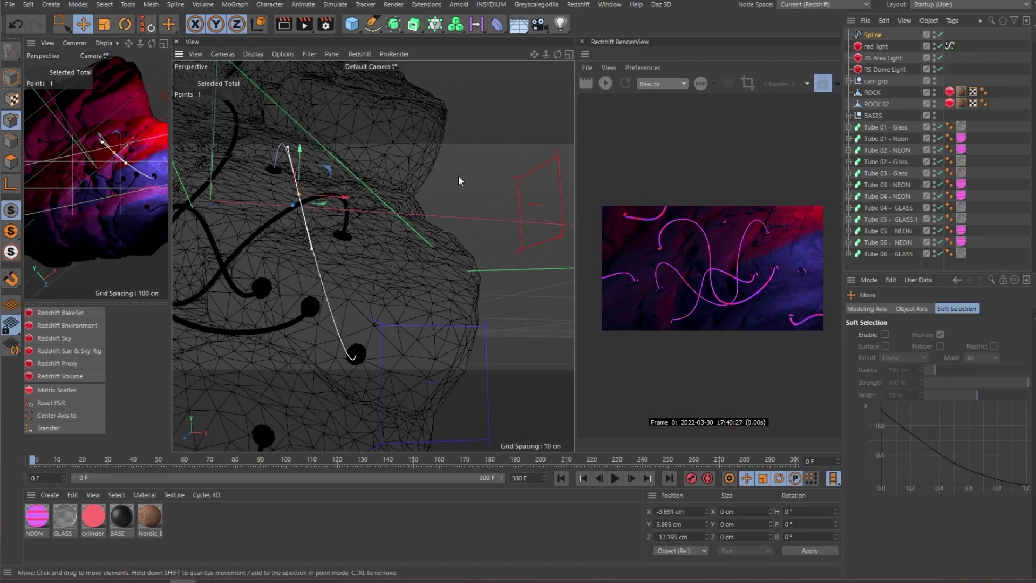
left_click(494, 169)
Add a Circle spline and set its radius to 0.05 cm
mouse_move(407, 245)
left_mouse_down("alt")
mouse_move(419, 252)
mouse_move(410, 305)
left_mouse_up("alt")
left_click(372, 24)
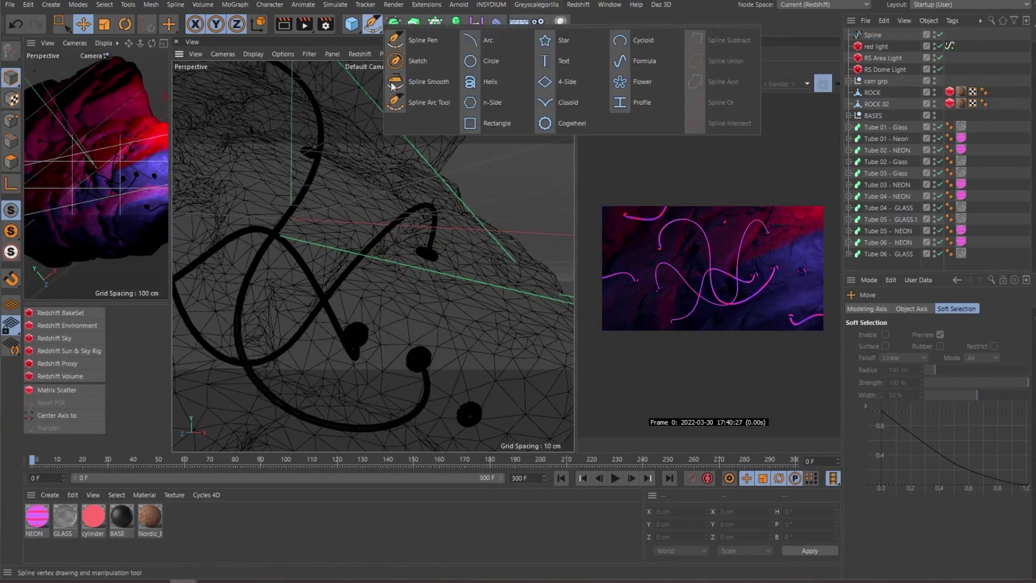
left_click(516, 61)
left_click_drag(433, 144, 423, 231, "alt")
type("0")
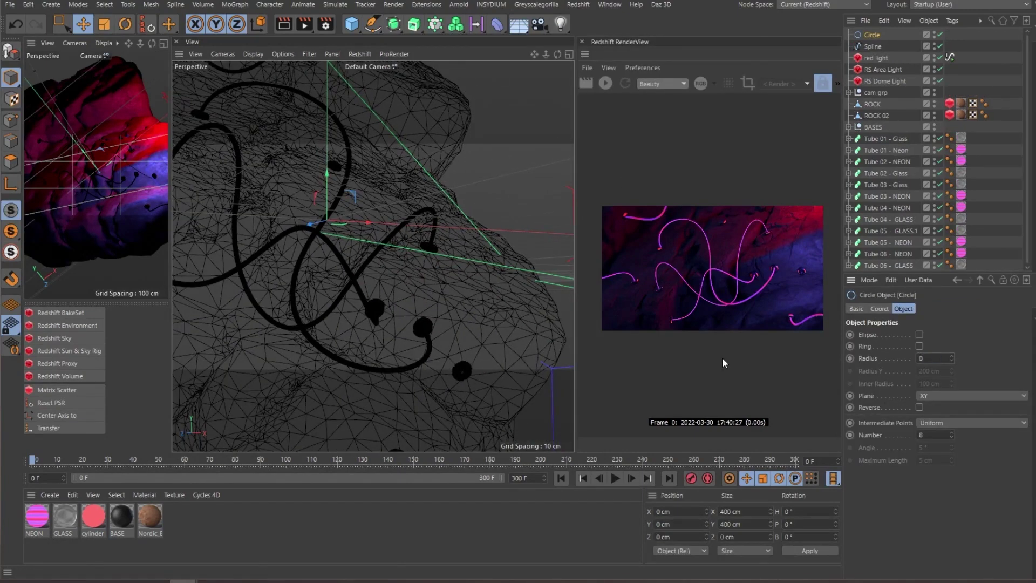
type("5")
key("Return")
Browse the spline and generator palettes to find the Sweep object
left_click(372, 24)
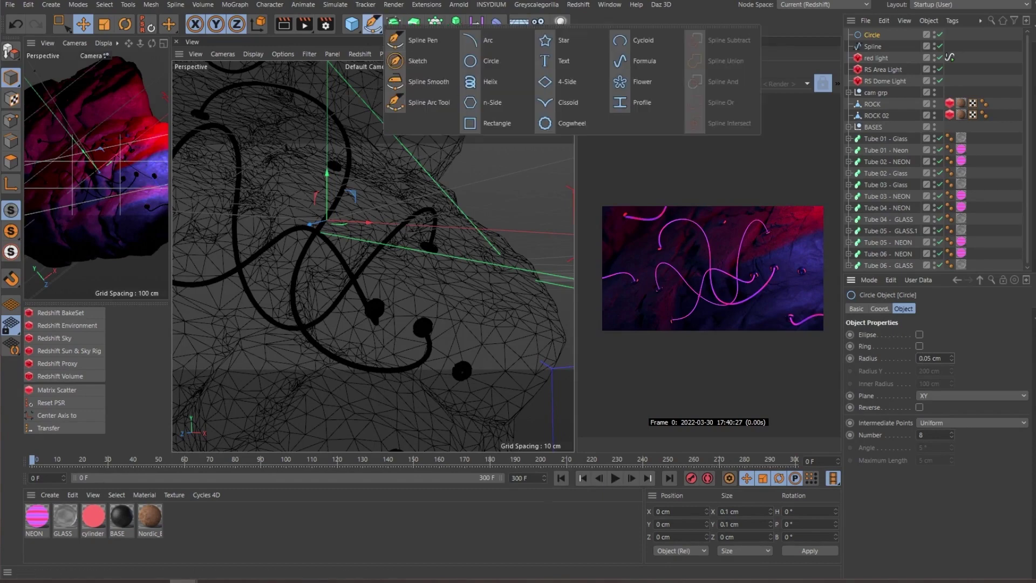
left_click(394, 23)
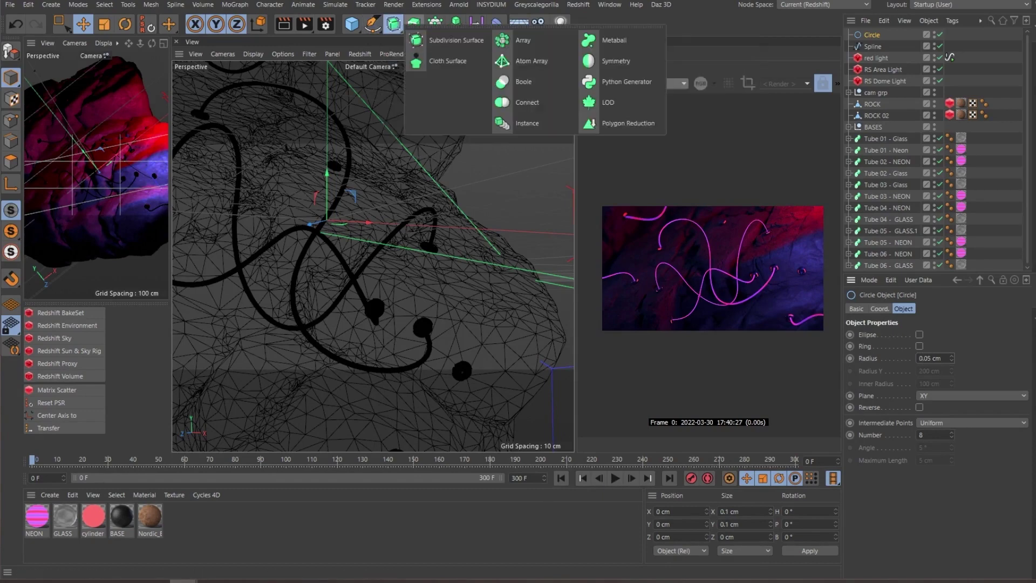
left_click(412, 24)
Add a Sweep and nest the Circle and Spline inside it
left_click(458, 102)
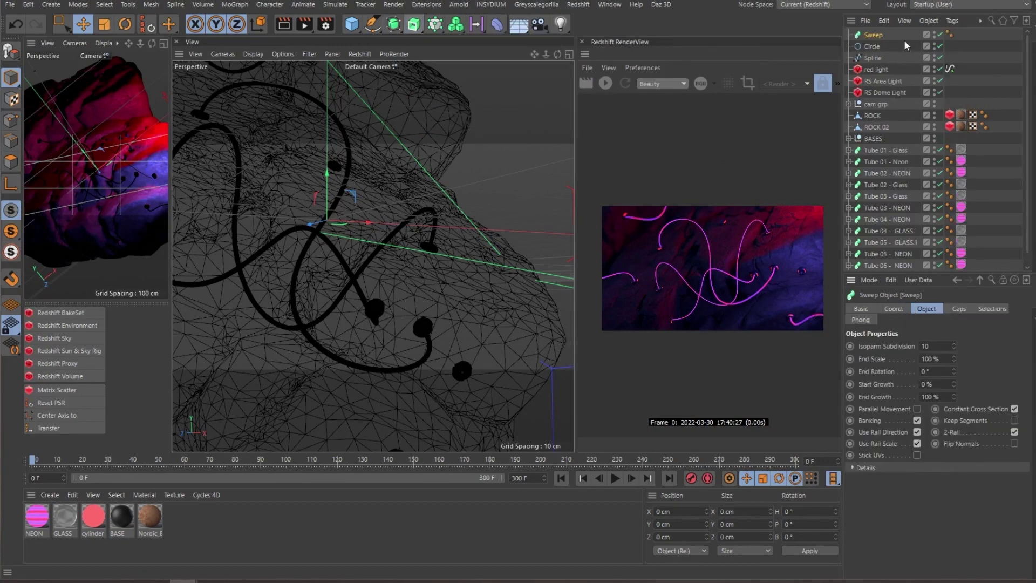
left_click_drag(880, 36, 876, 35)
left_click(515, 194)
scroll(450, 328, "up", 3)
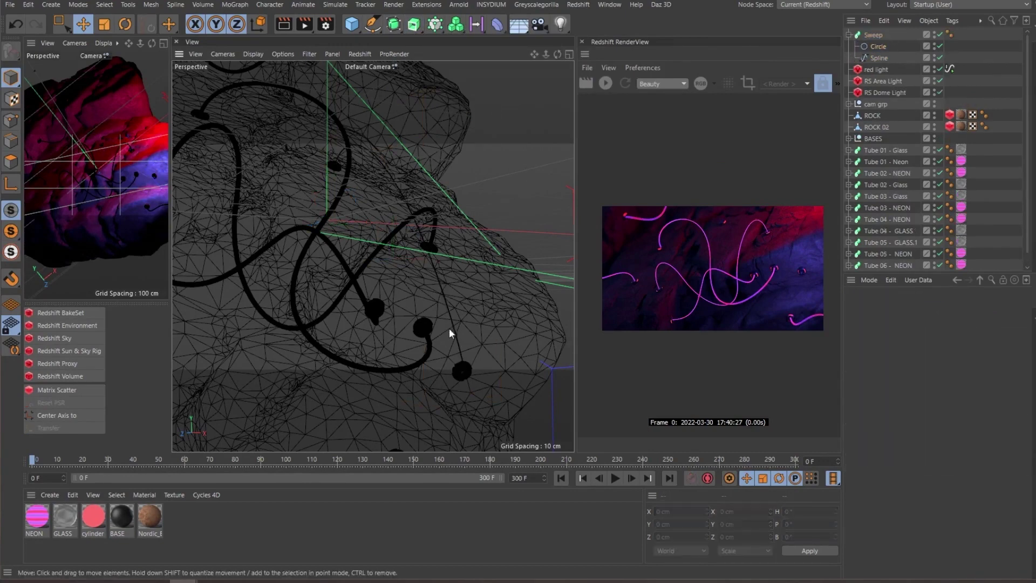
scroll(508, 364, "up", 5)
scroll(451, 319, "up", 4)
scroll(450, 316, "up", 4)
scroll(450, 316, "up", 2)
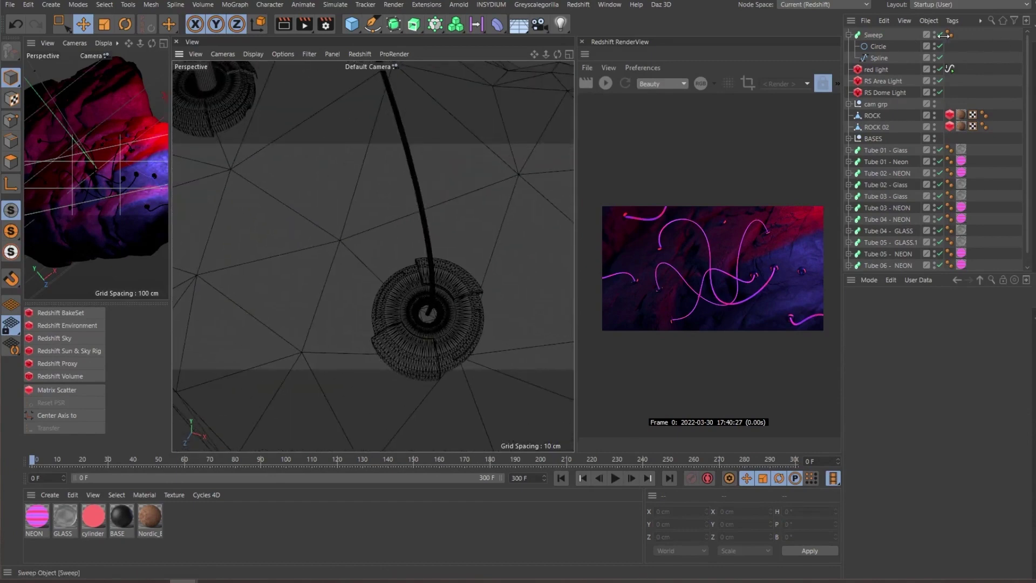
Set the Circle profile's radius to 0.3 cm to thicken the cable tube
left_click(885, 51)
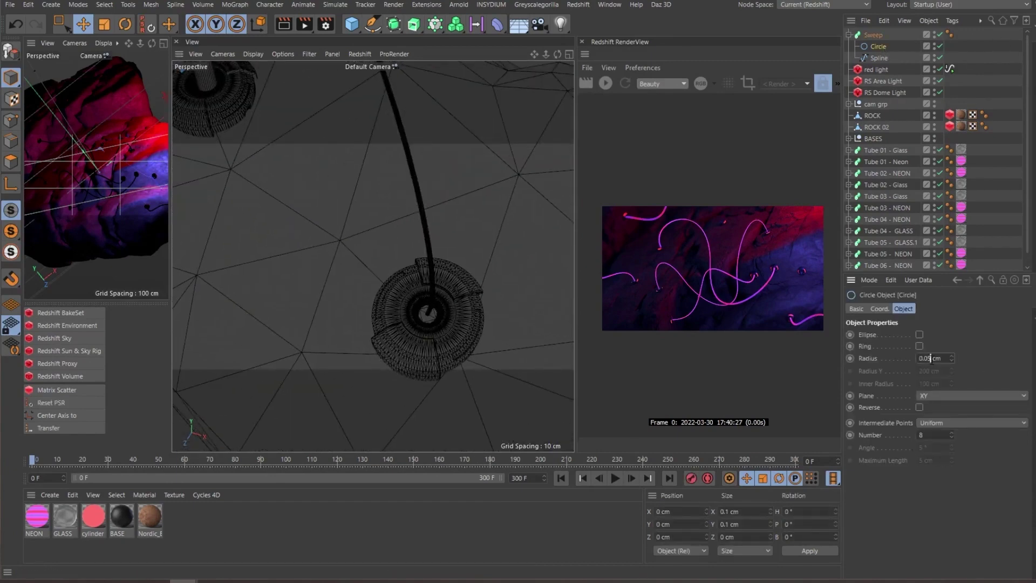
type("3")
key("Return")
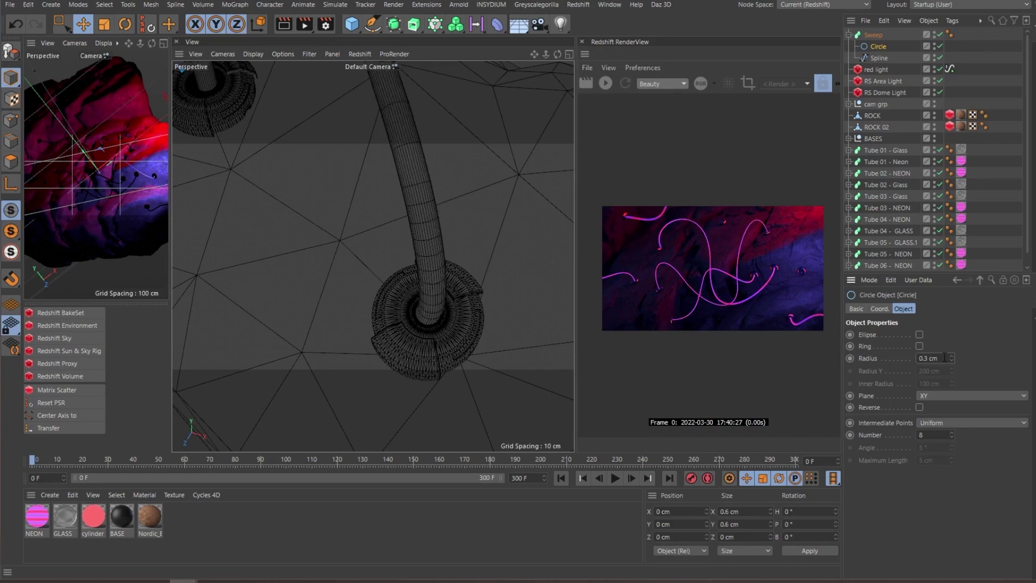
scroll(392, 225, "down", 5)
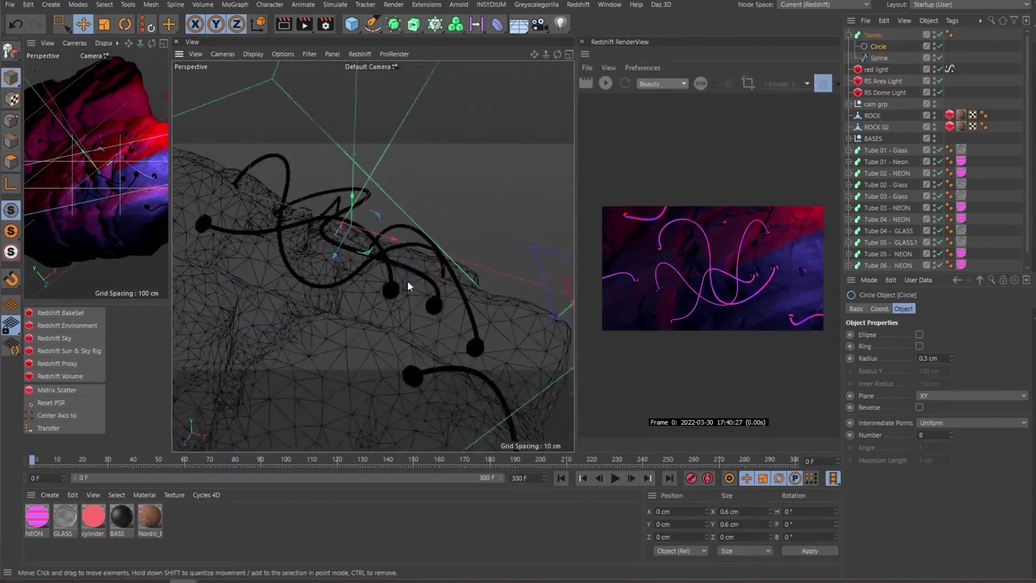
left_click_drag(408, 281, 419, 301, "alt")
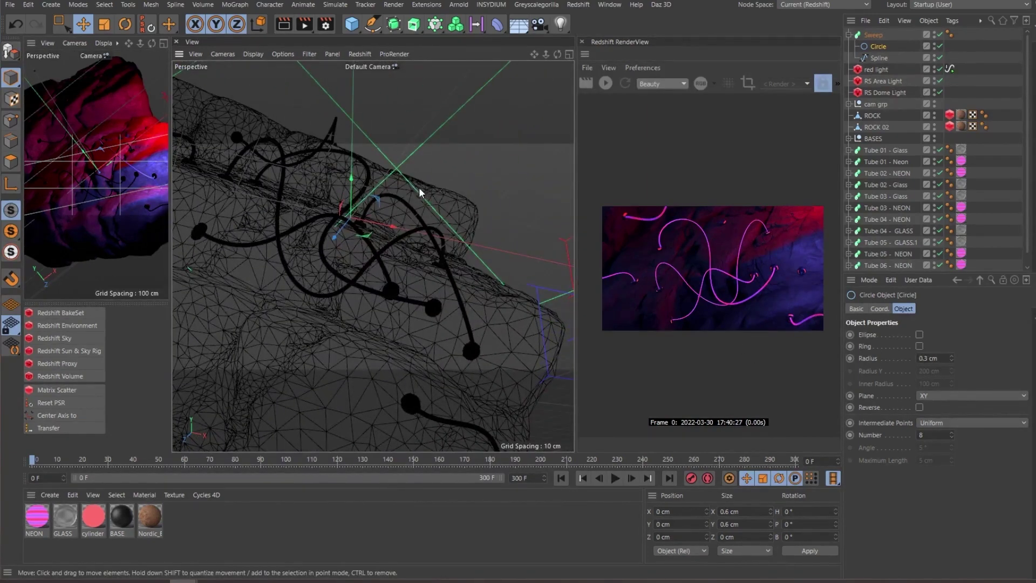
left_click_drag(418, 188, 417, 218, "alt")
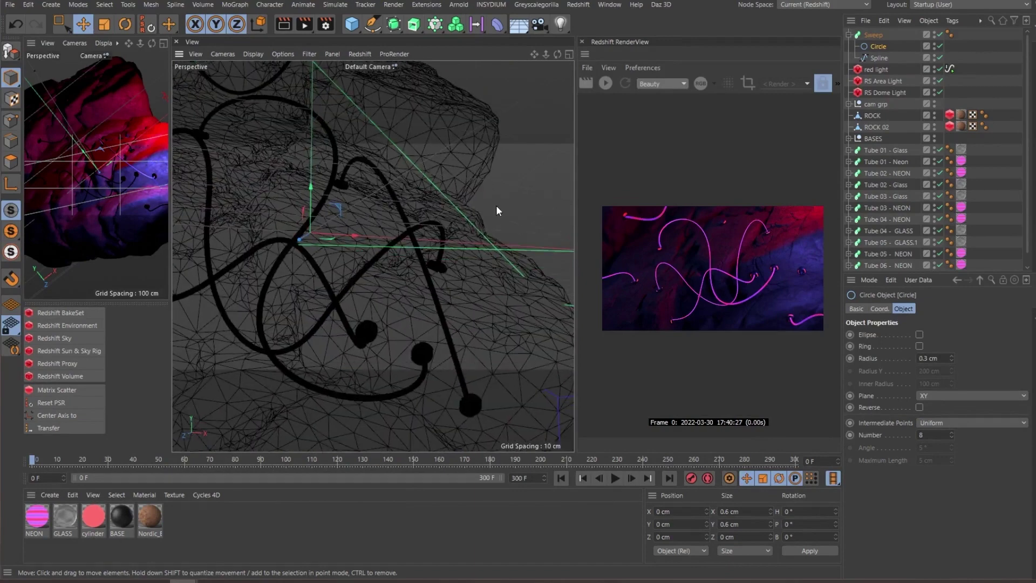
left_click(334, 524)
Create a Redshift RS Material, open its Shader Graph enlarged, and deselect the RS Material node
left_click(49, 494)
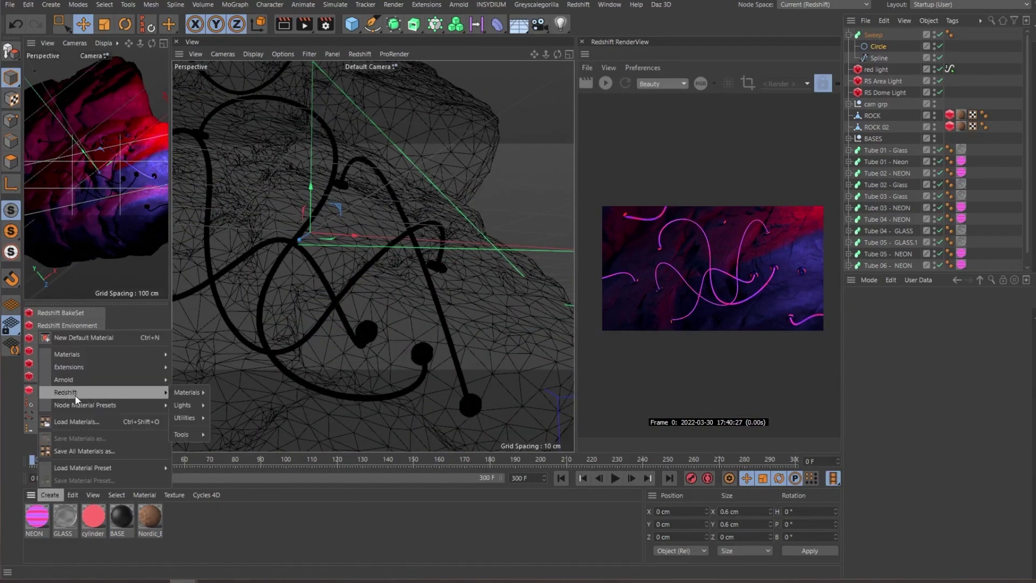
left_click(243, 392)
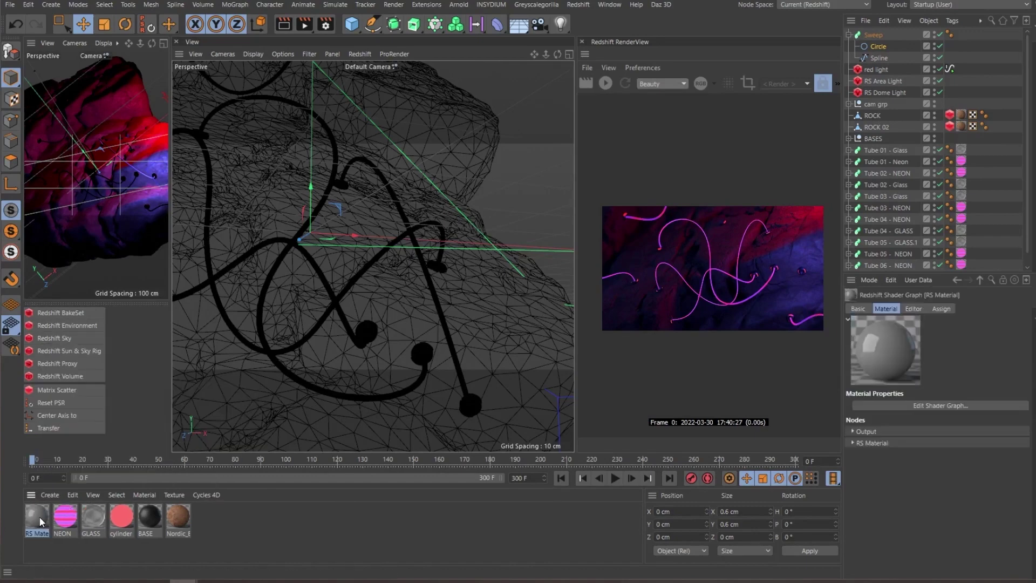
double_click(40, 517)
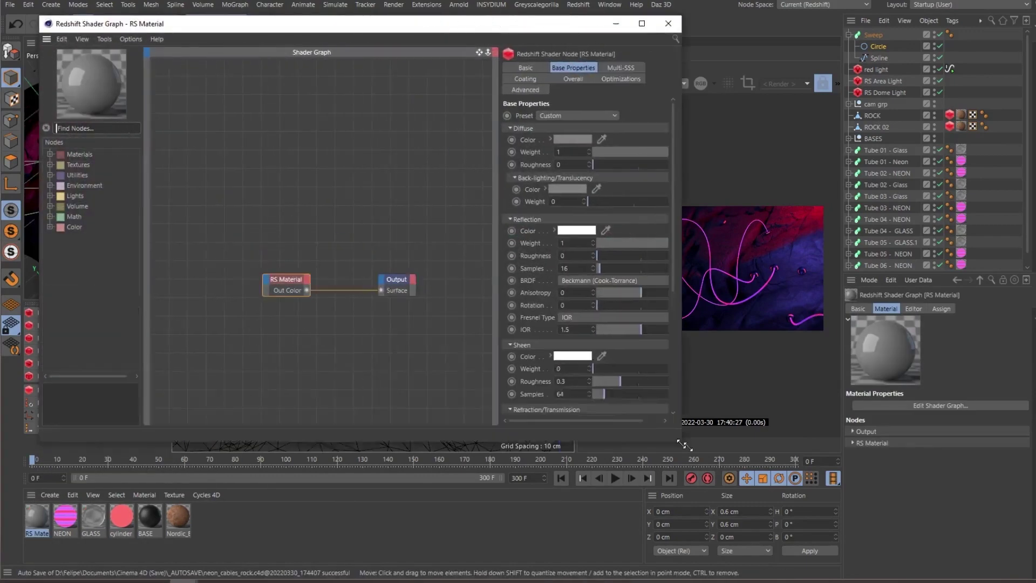
left_click_drag(491, 358, 739, 461)
type("2")
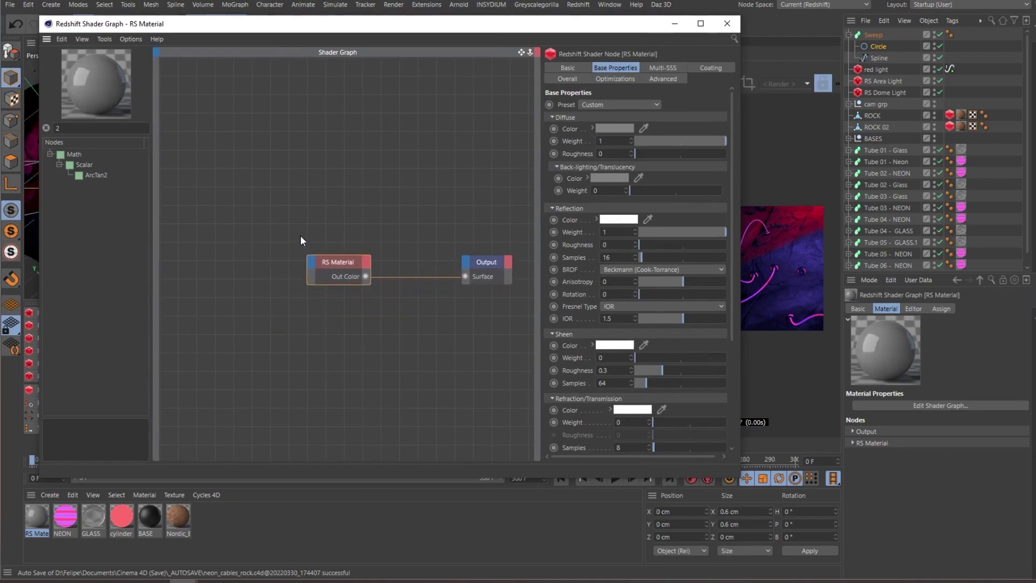
key("BackSpace")
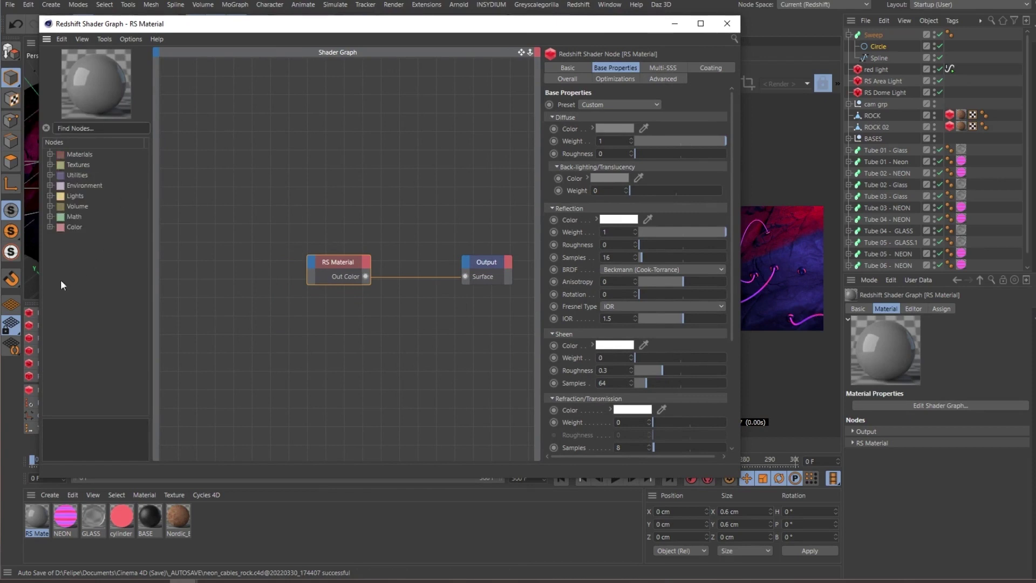
left_click(465, 117)
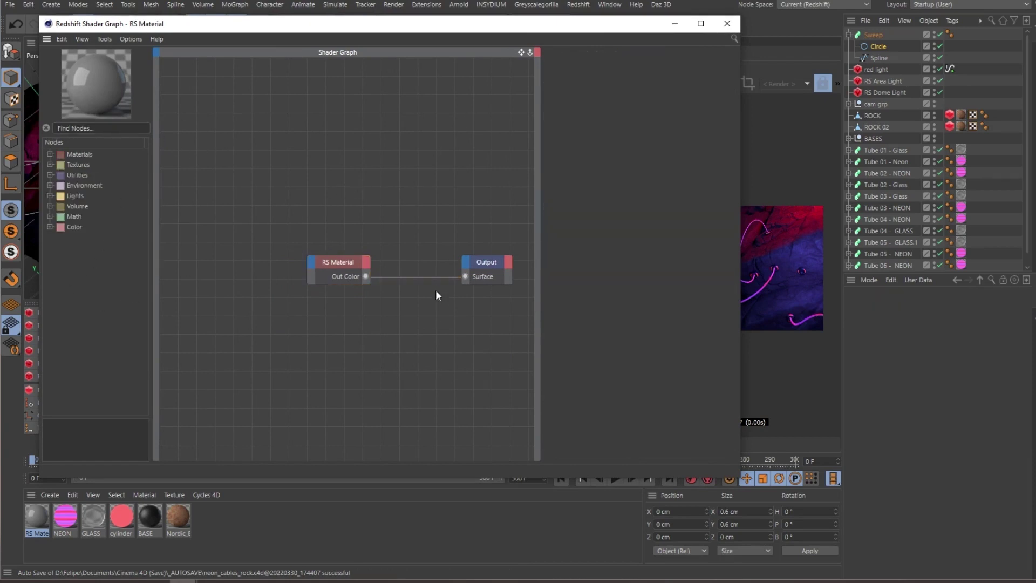
Swap the RS Material node for an RS Incandescent feeding Output Surface, then add a C4D Shader node
left_click(110, 130)
type("inc")
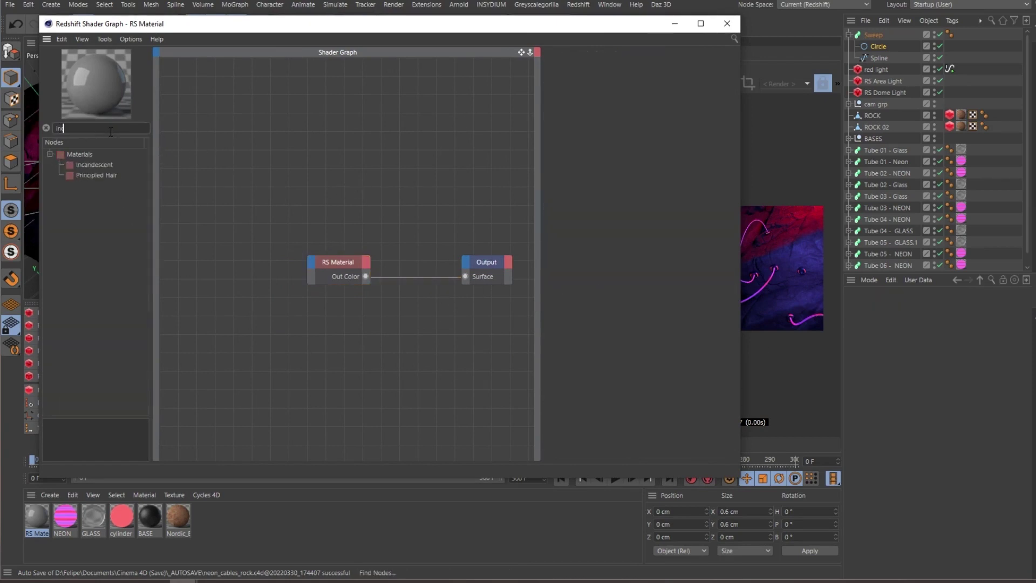
left_click_drag(98, 165, 357, 212)
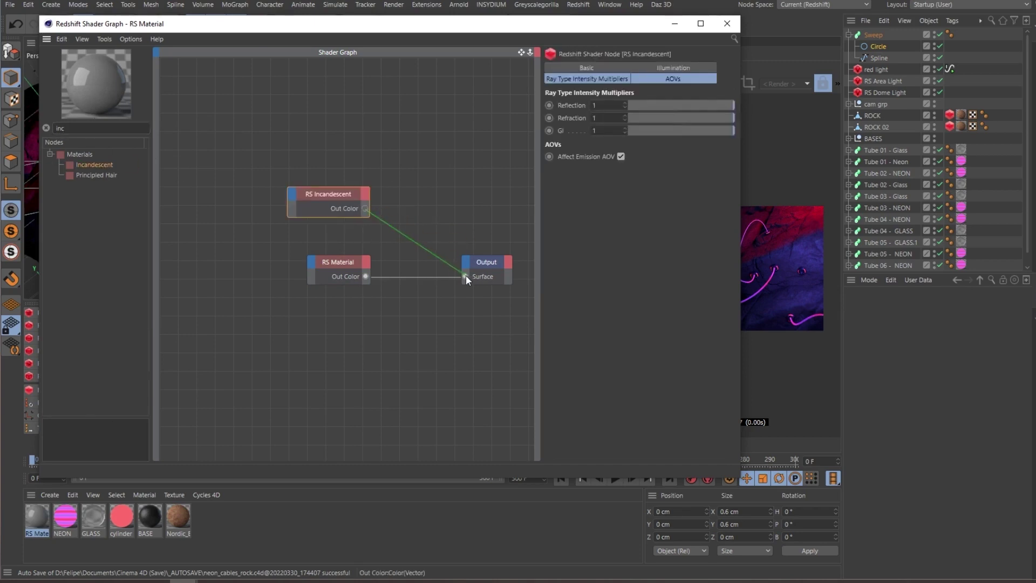
left_click_drag(365, 209, 465, 276)
left_click_drag(264, 342, 386, 254)
key("Delete")
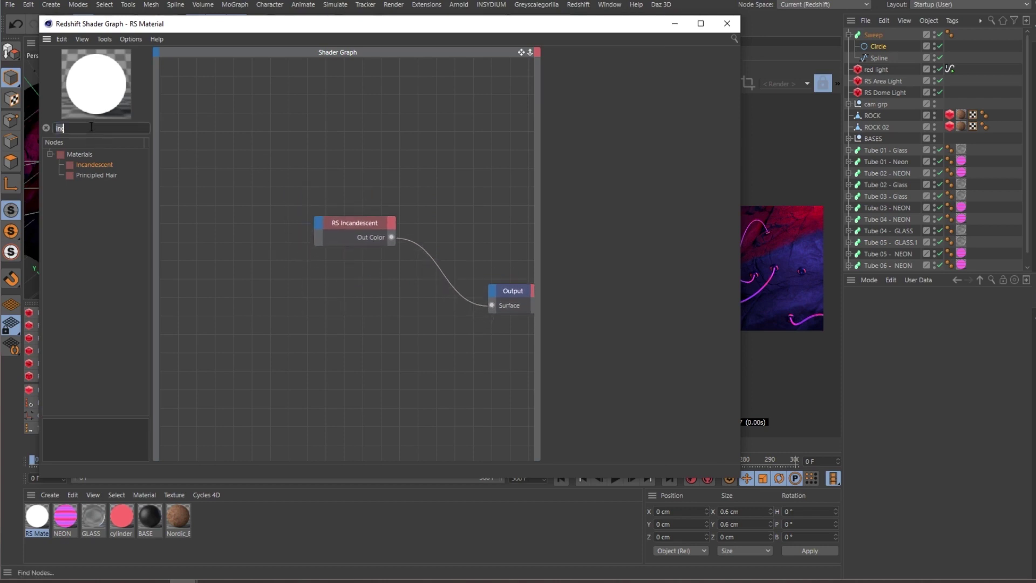
key("BackSpace")
key("BackSpace")
key("BackSpace")
type("c4d")
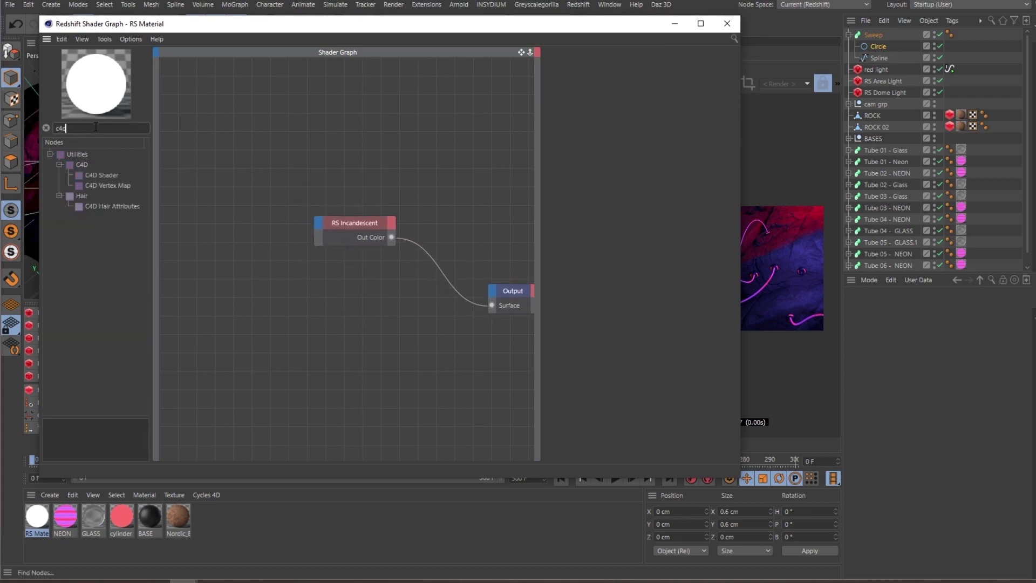
left_click_drag(94, 177, 248, 317)
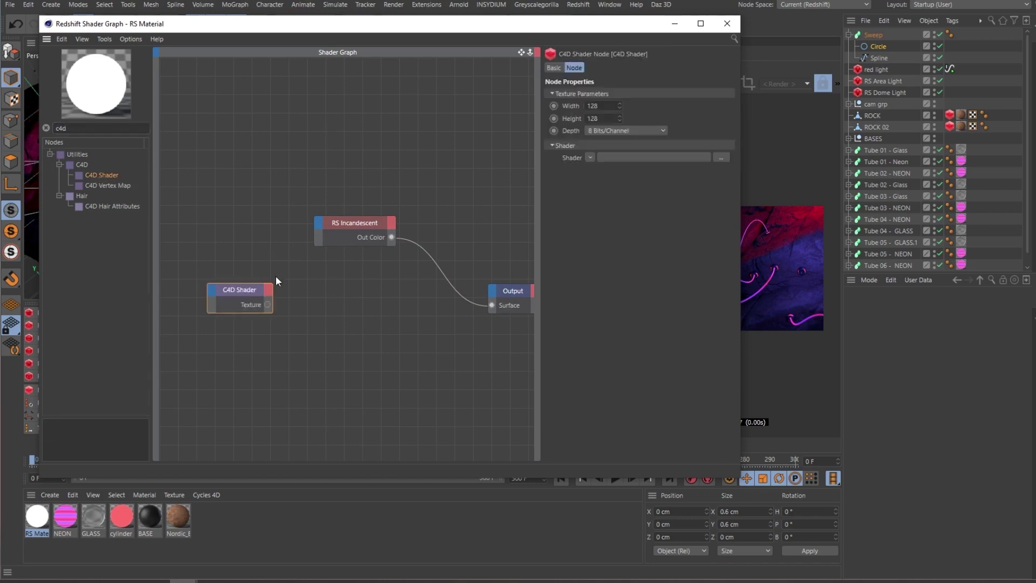
Switch the C4D Shader node to a Gradient shader at 500 by 500 resolution
left_click_drag(291, 253, 255, 250)
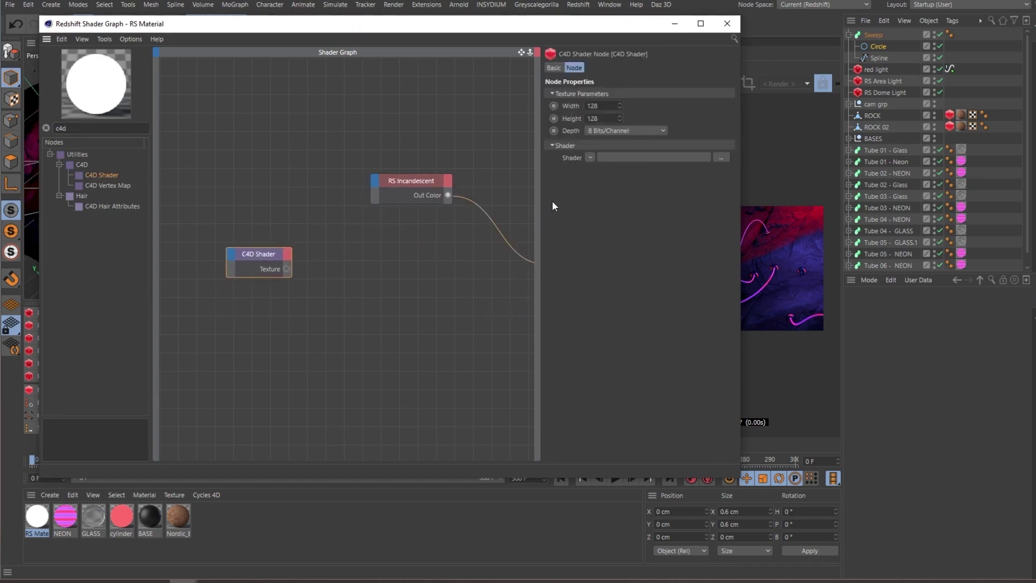
left_click(590, 157)
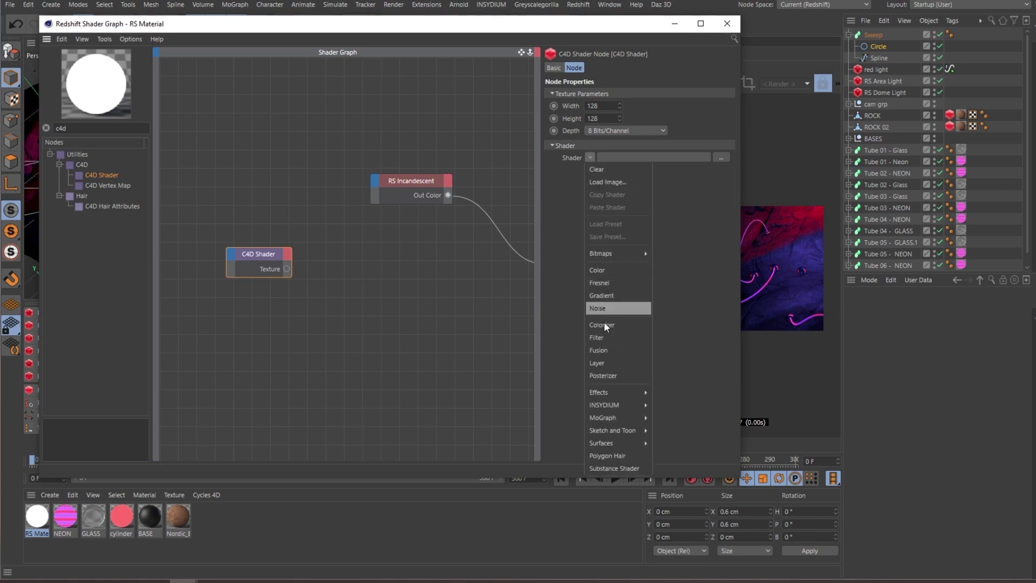
left_click(613, 295)
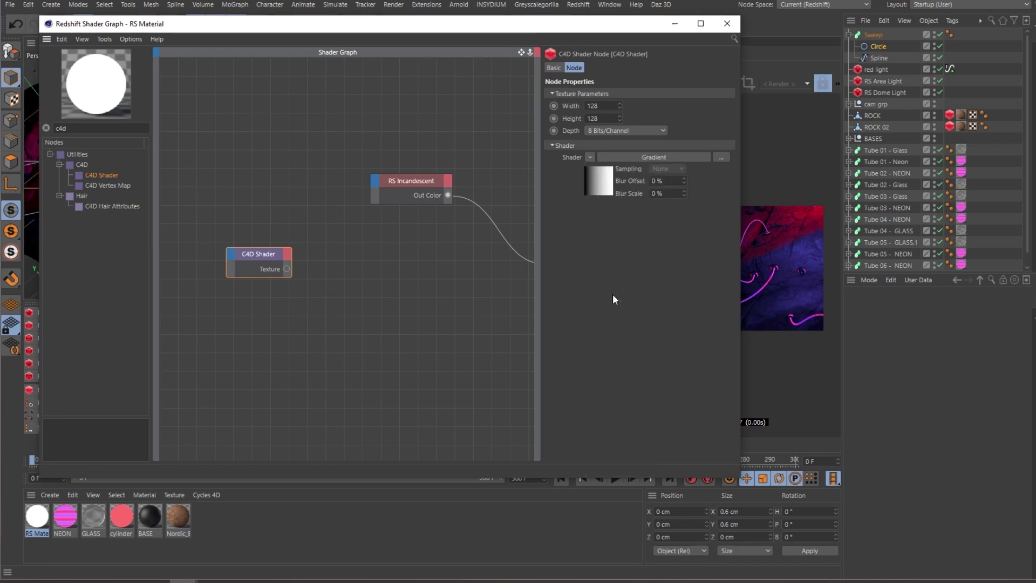
double_click(602, 106)
key("Tab")
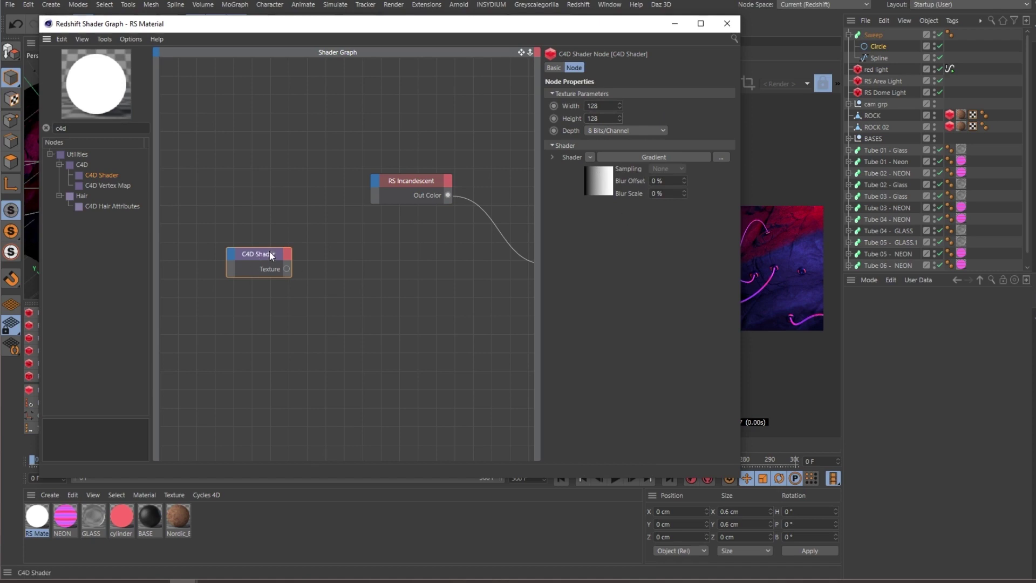
Position the C4D Shader node in the graph and pull a wire from its Texture output
mouse_move(263, 254)
left_mouse_down()
mouse_move(278, 242)
mouse_move(270, 248)
left_mouse_up()
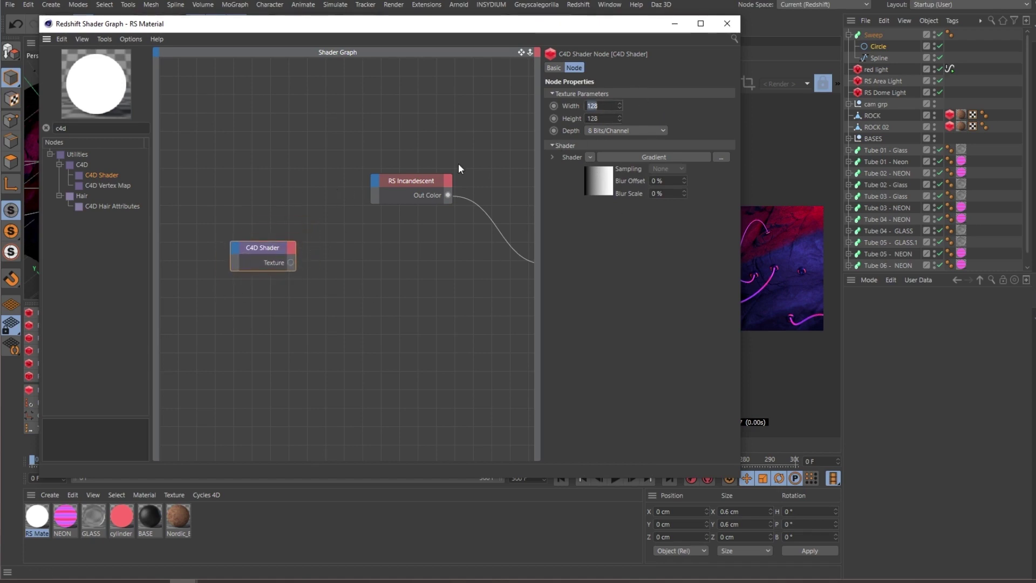
type("500")
left_click(362, 300)
left_click(270, 246)
scroll(271, 218, "up", 1)
scroll(301, 205, "up", 1)
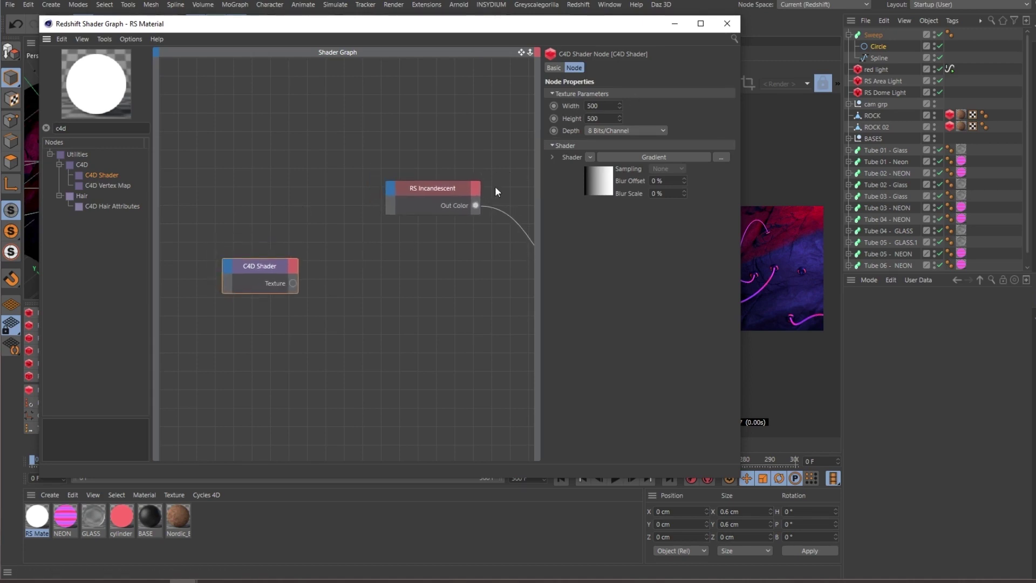
mouse_move(271, 263)
left_mouse_down()
mouse_move(243, 255)
mouse_move(383, 198)
left_mouse_up()
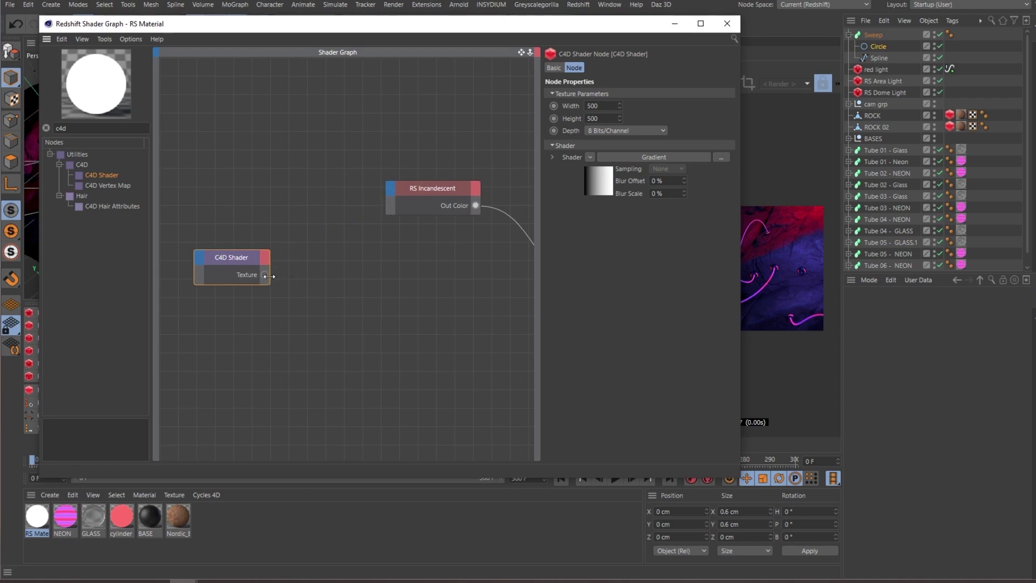
mouse_move(268, 277)
left_mouse_down()
mouse_move(392, 187)
mouse_move(428, 172)
mouse_move(388, 197)
left_mouse_up()
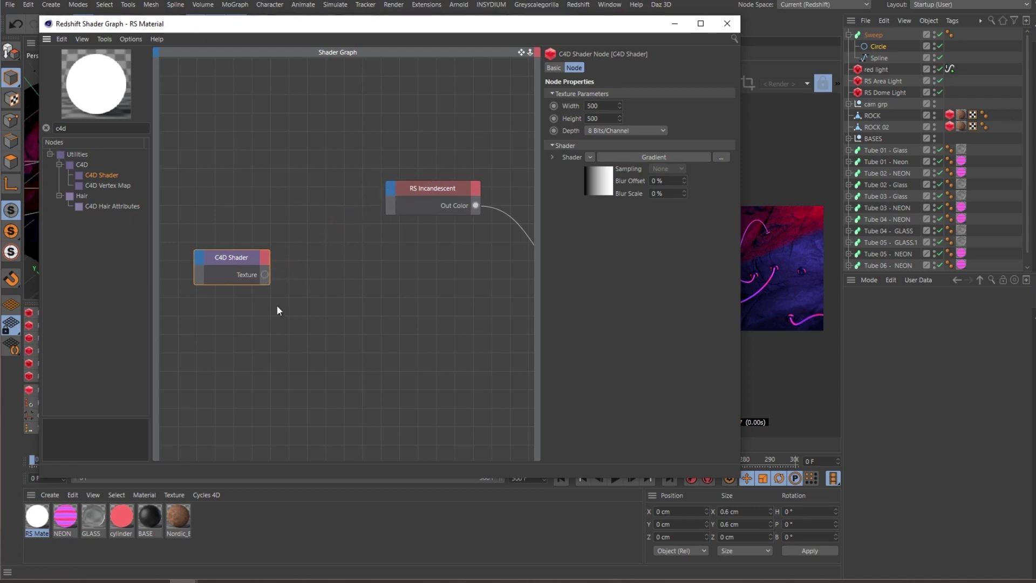
type("t")
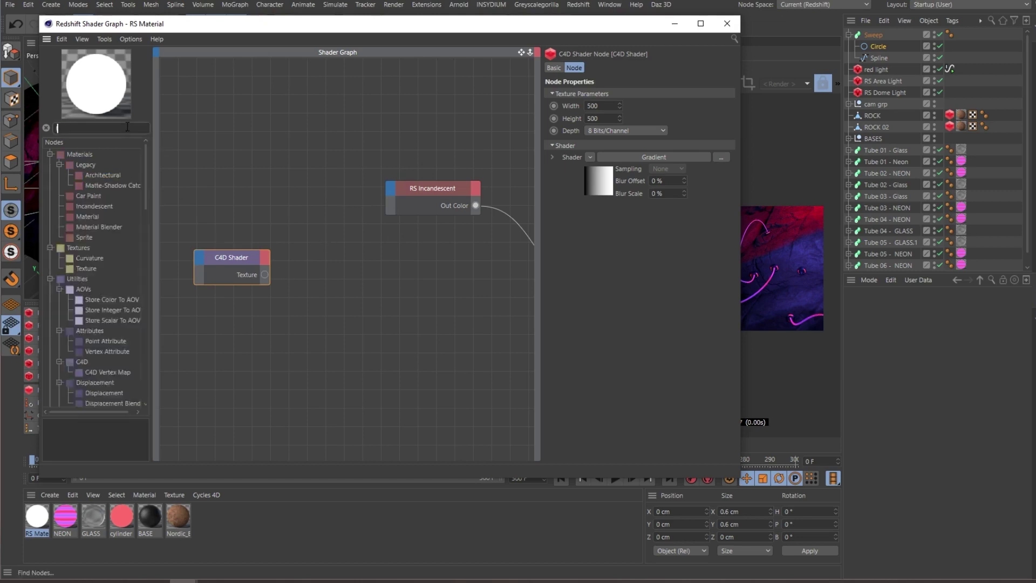
type("ex")
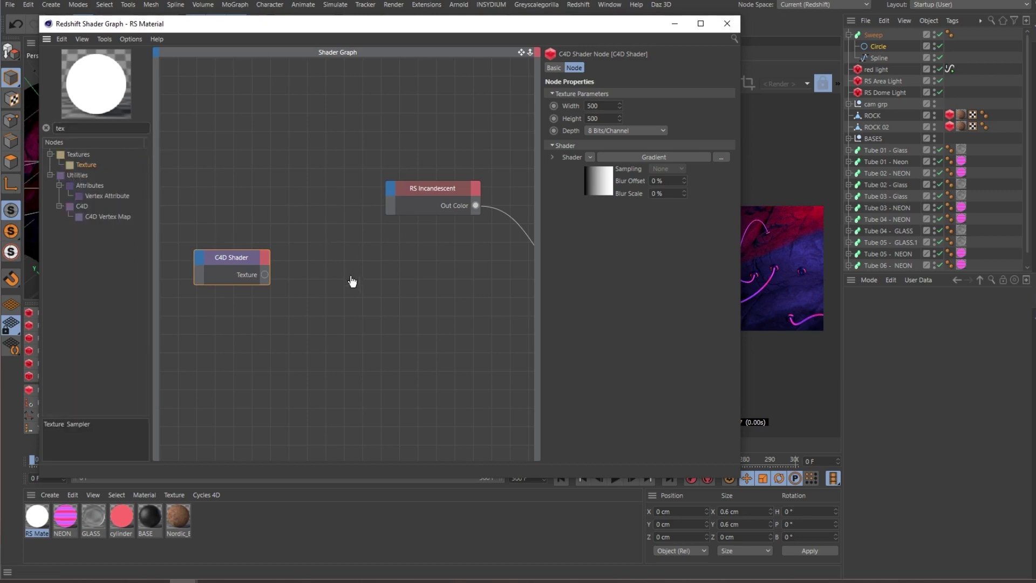
Add an RS Texture node and feed the C4D Shader's Texture output into its Image input
left_click_drag(93, 166, 341, 263)
left_click_drag(264, 215, 196, 289)
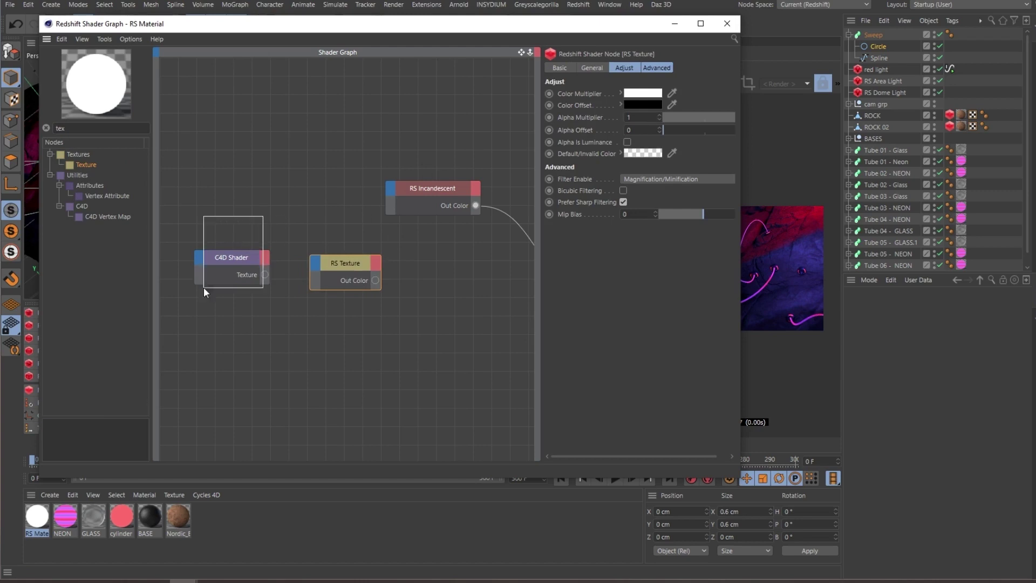
left_click(338, 244)
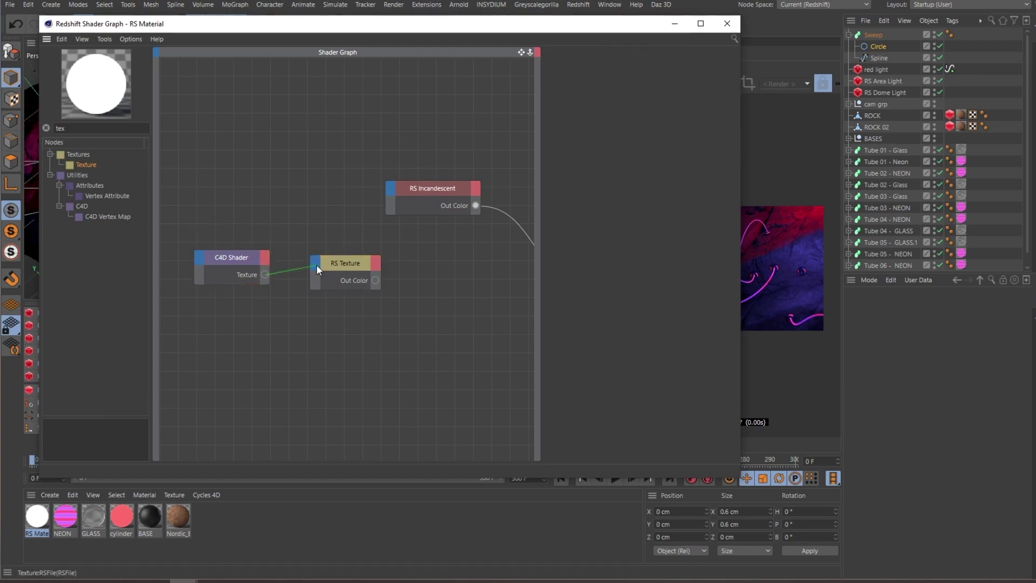
left_click_drag(313, 268, 316, 265)
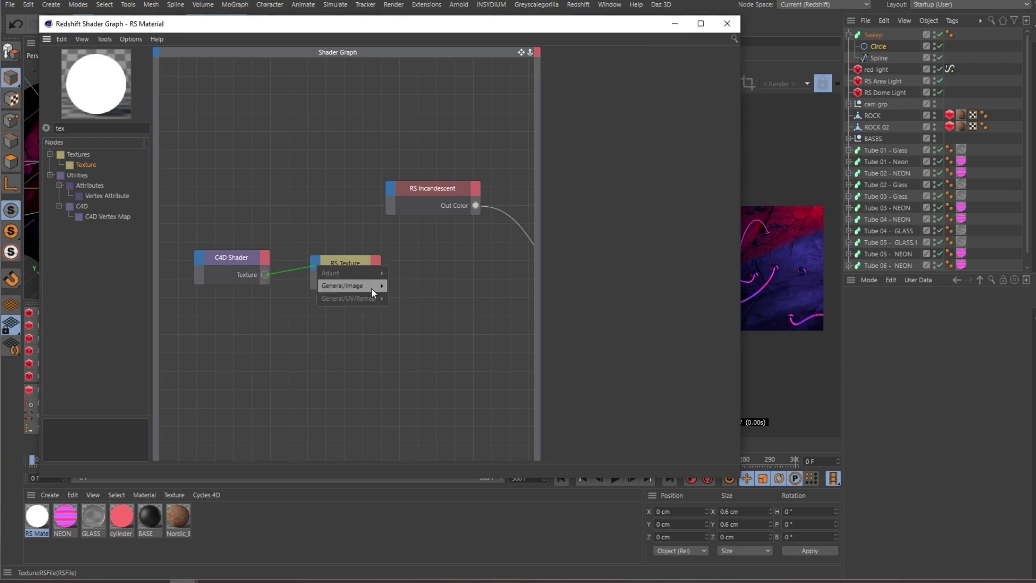
left_click(393, 287)
Wire RS Texture Out Color into RS Incandescent's Color, tidy the nodes, and close the graph
mouse_move(224, 308)
left_mouse_down()
mouse_move(339, 264)
mouse_move(313, 212)
left_mouse_up()
left_click(314, 211)
left_click_drag(334, 256, 393, 190)
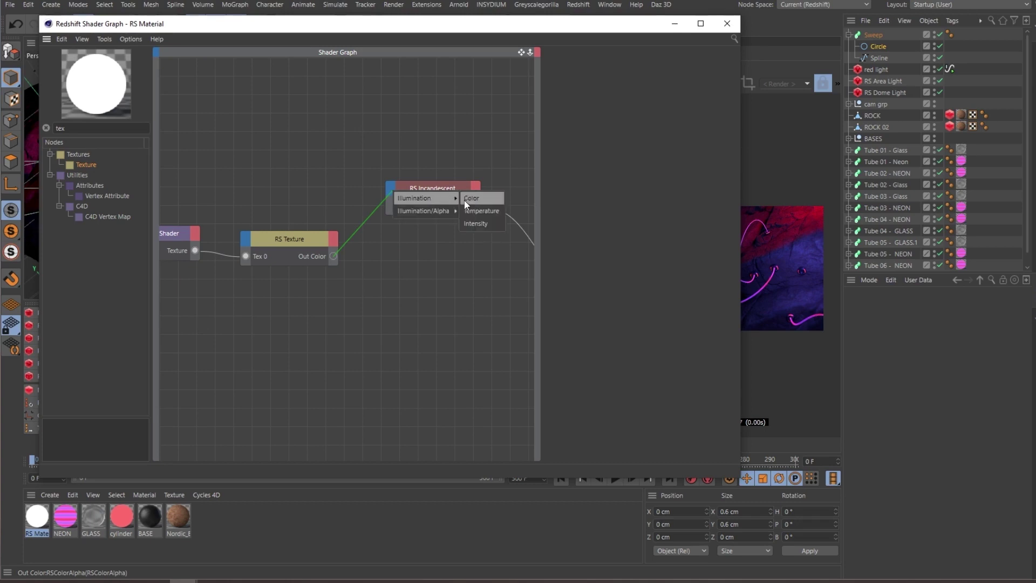
left_click(472, 199)
middle_click_drag(303, 224, 361, 229)
mouse_move(194, 323)
left_mouse_down()
mouse_move(368, 220)
mouse_move(350, 212)
left_mouse_up()
left_click(426, 161)
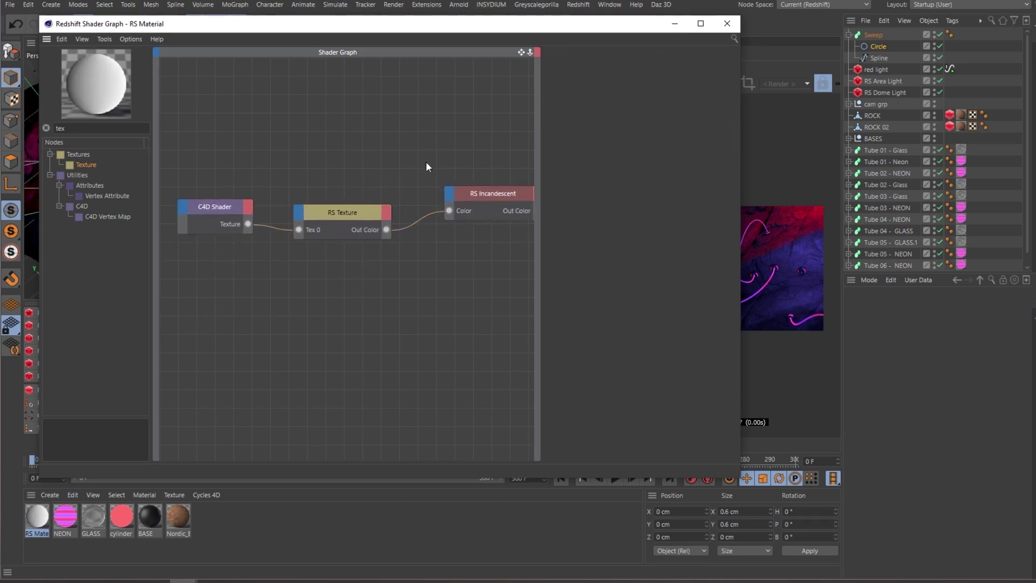
left_click(674, 23)
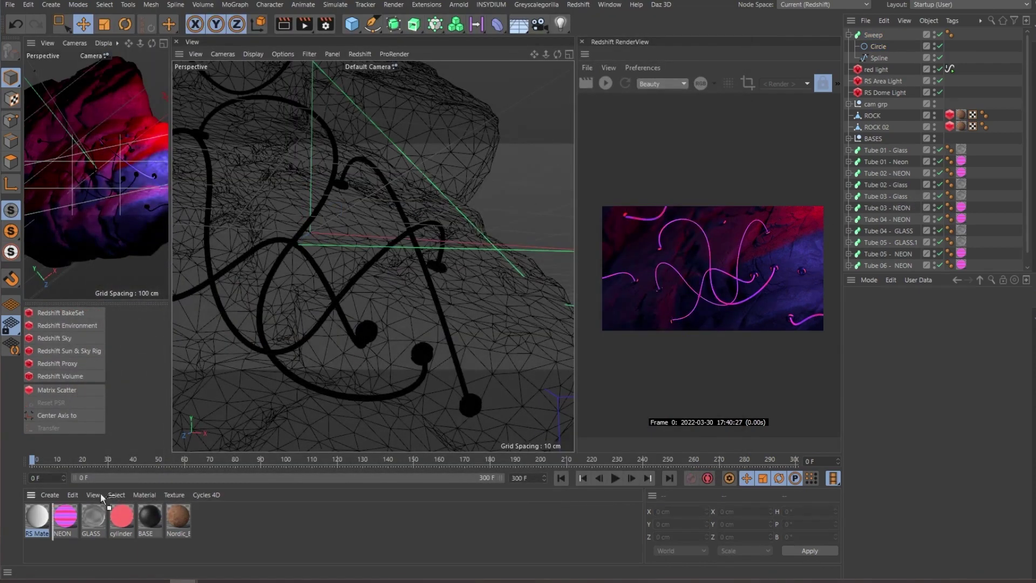
Apply RS Material to the Sweep, start IPR, and uncheck the Redshift camera's Bokeh Override
left_click_drag(46, 521, 882, 36)
left_click(605, 80)
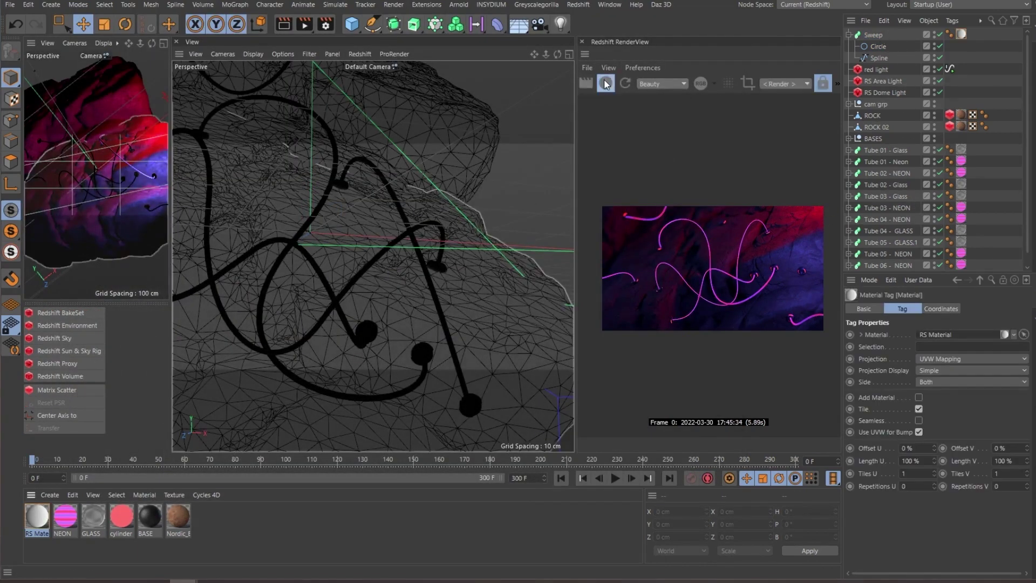
scroll(802, 284, "up", 2)
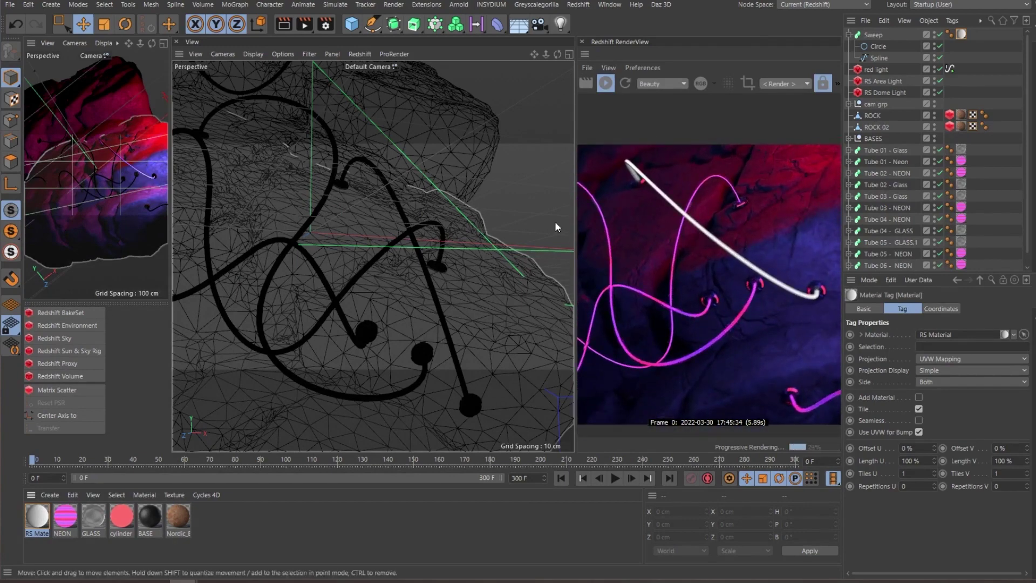
scroll(881, 108, "down", 1)
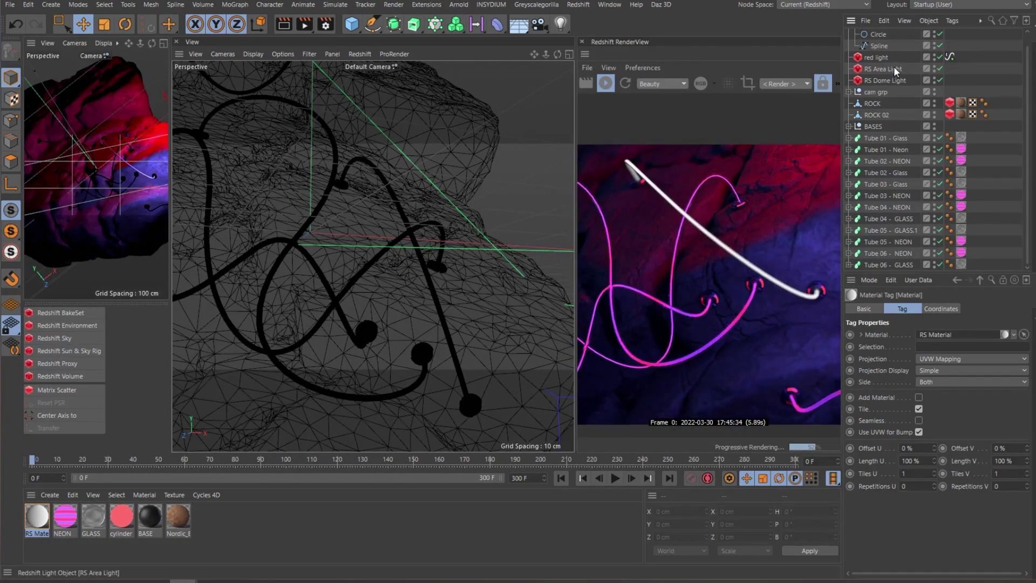
left_click(849, 92)
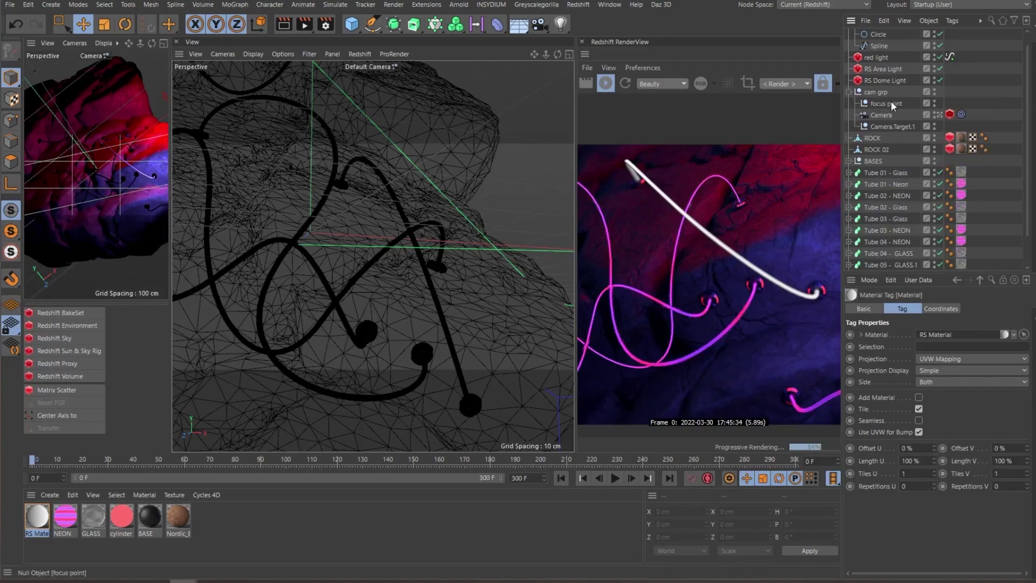
left_click(950, 114)
left_click(992, 307)
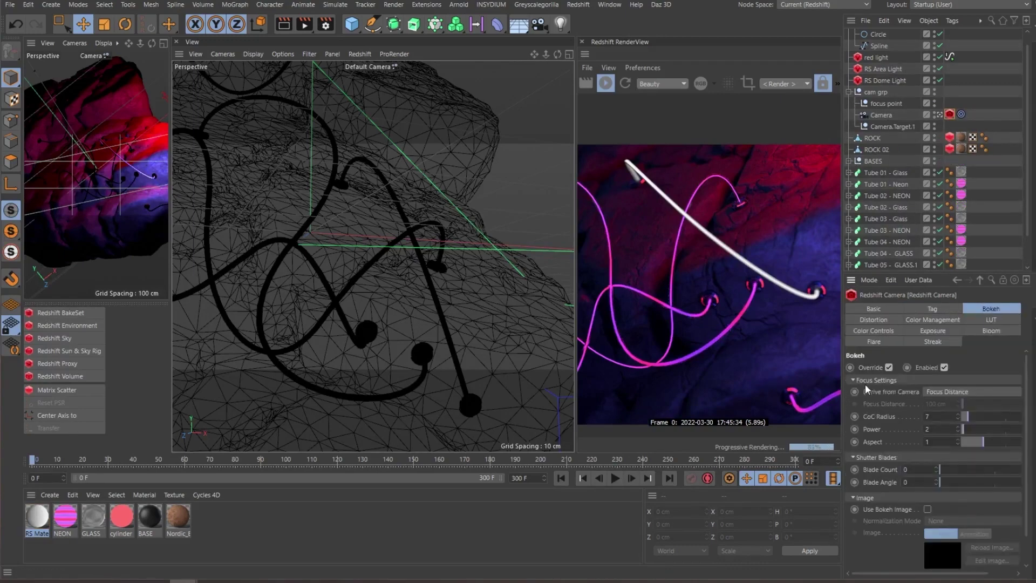
left_click(888, 367)
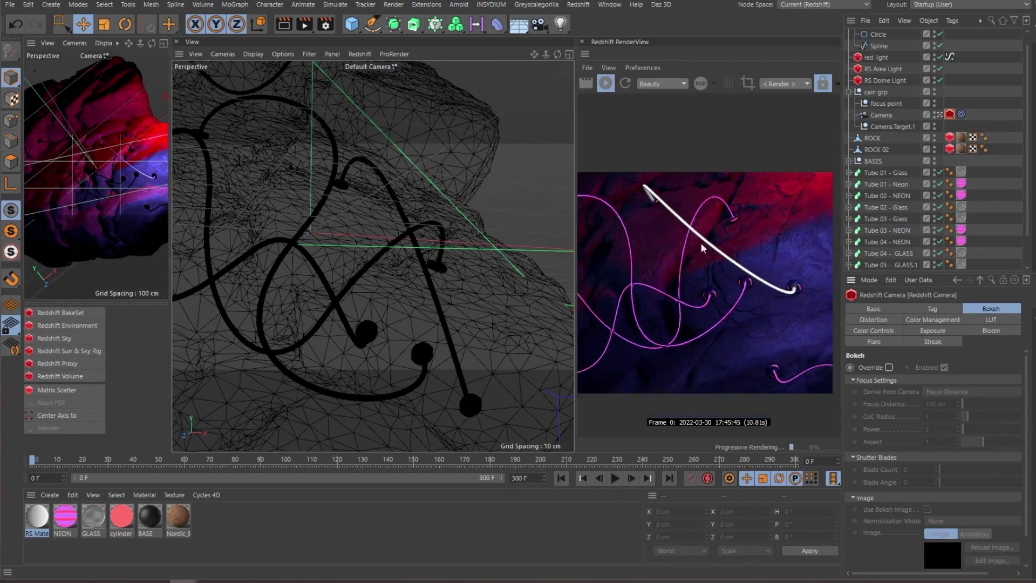
scroll(716, 254, "up", 2)
scroll(659, 208, "up", 2)
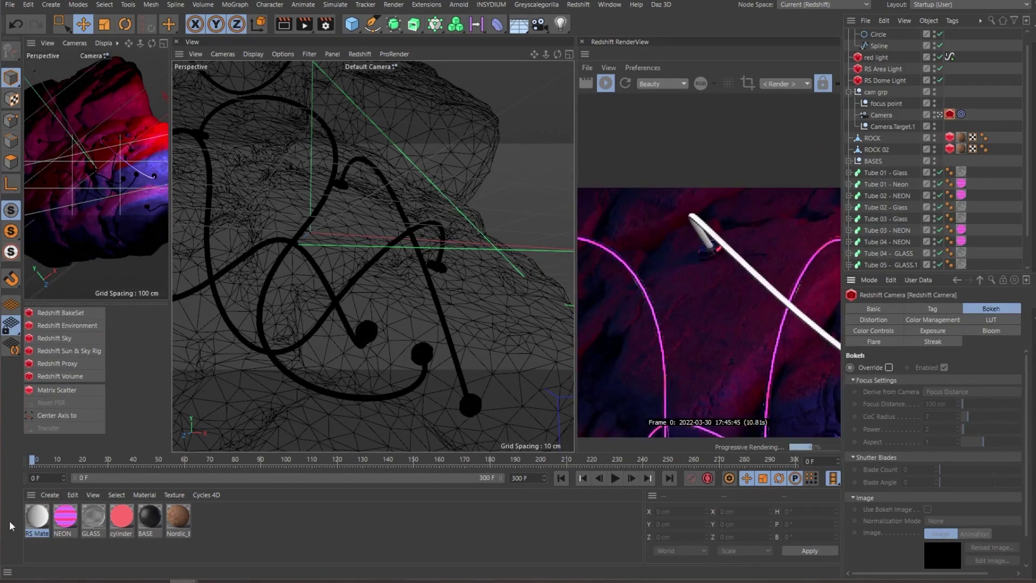
Open the RS Material shader graph and show the C4D Shader's Gradient properties
double_click(37, 516)
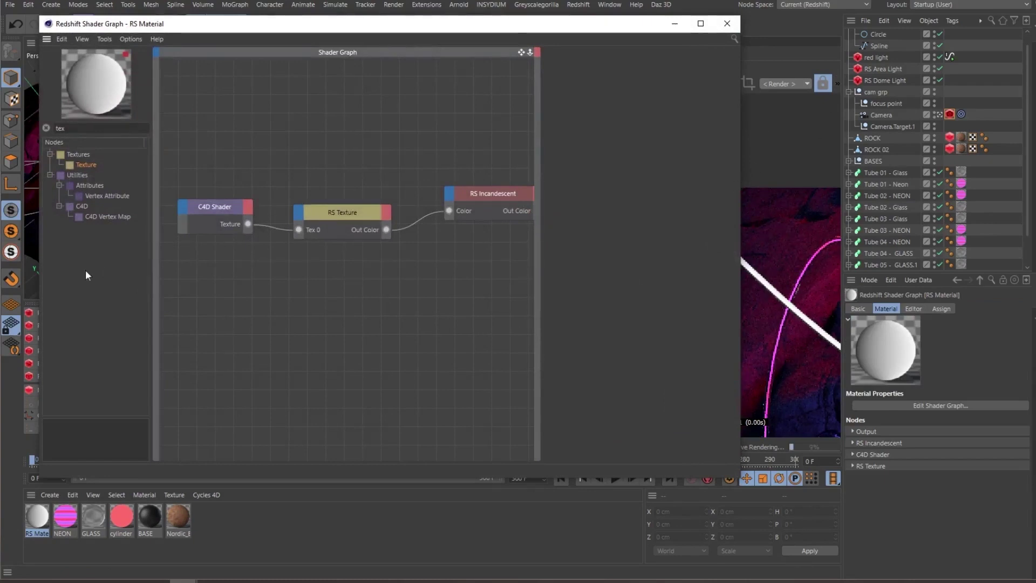
left_click(221, 210)
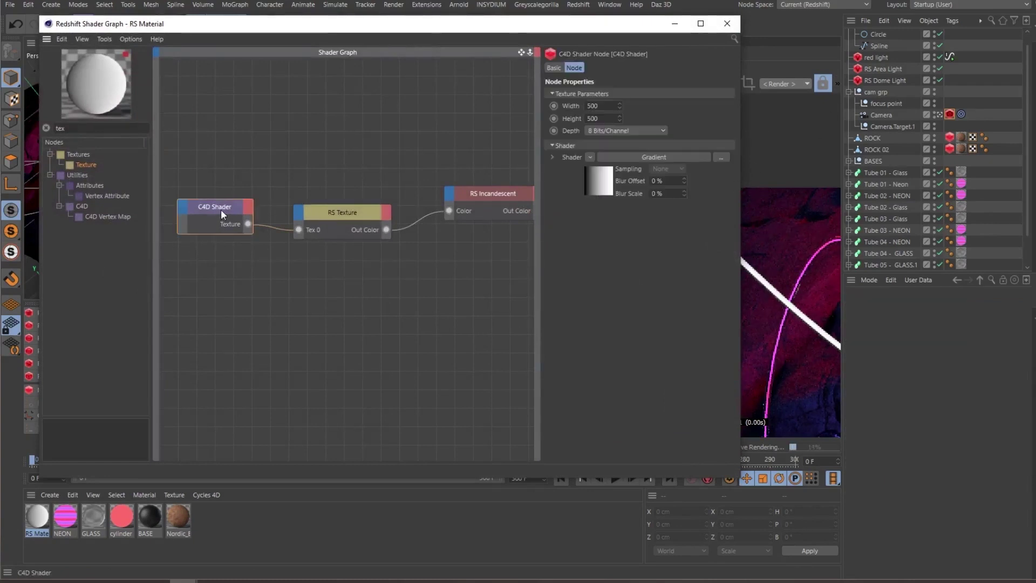
left_click(587, 178)
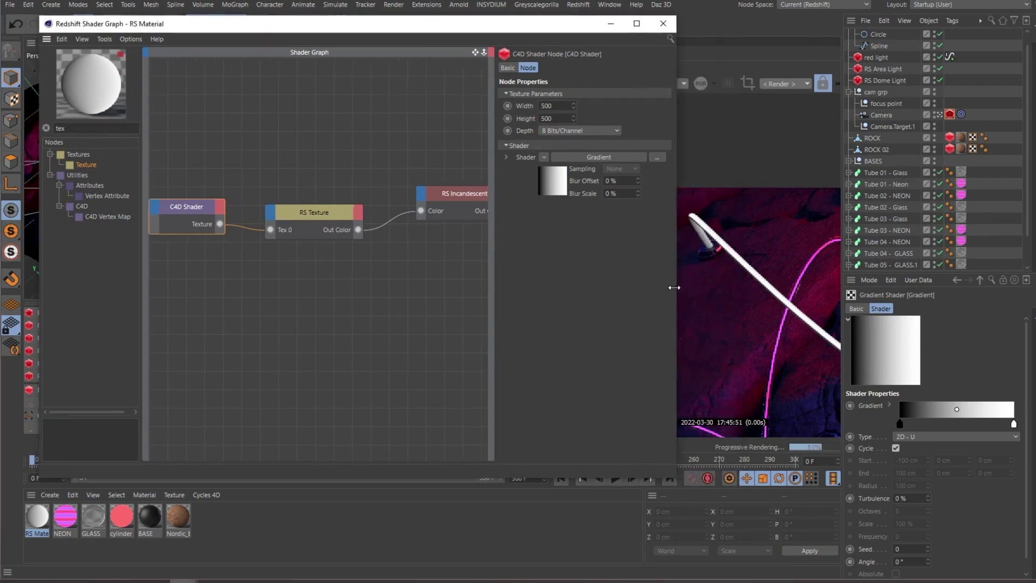
left_click_drag(743, 283, 544, 295)
Set the gradient Type to 2D - V and shift its black knot inward
left_click(928, 436)
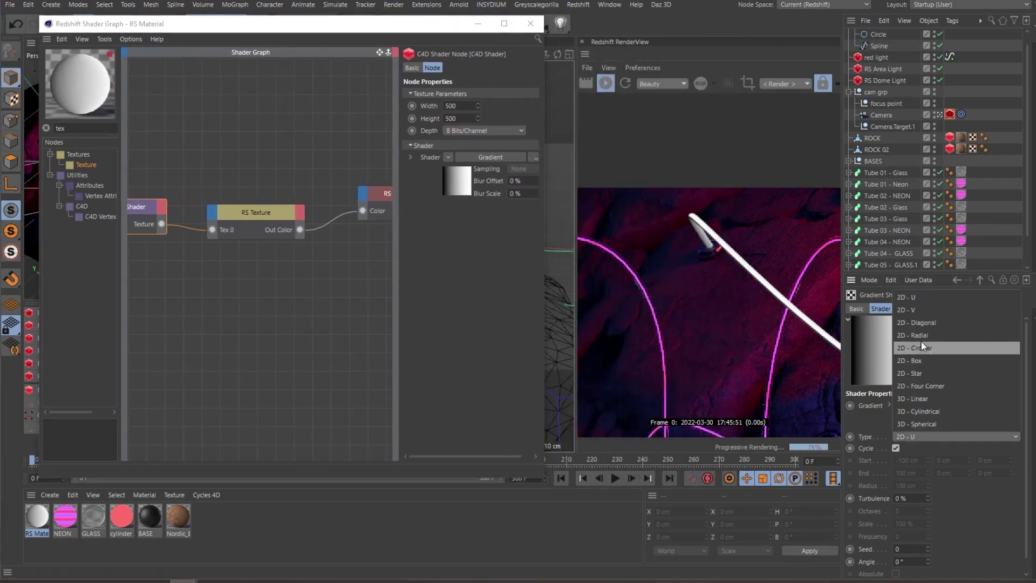
left_click(926, 308)
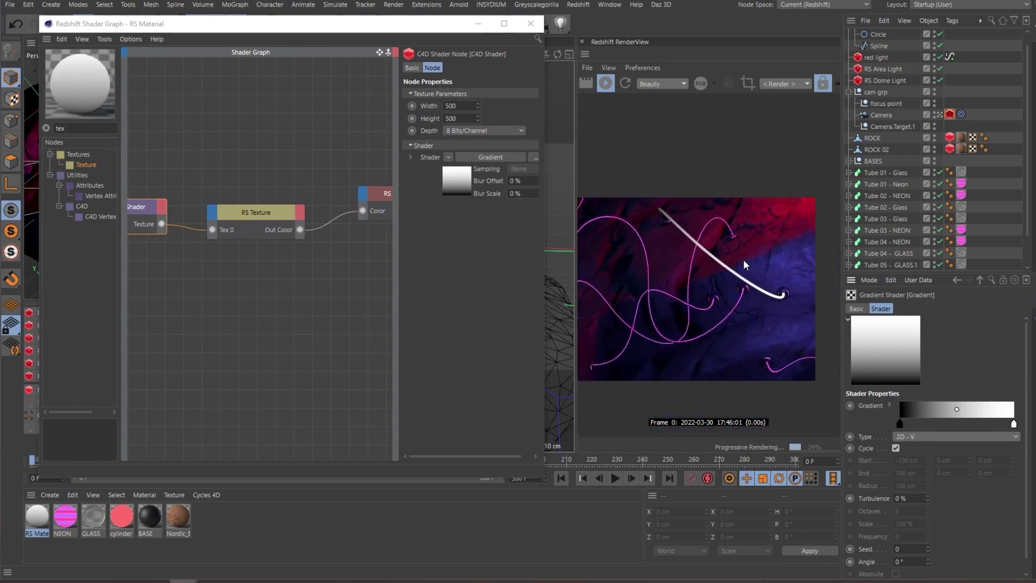
mouse_move(900, 424)
left_mouse_down()
mouse_move(969, 425)
mouse_move(922, 423)
left_mouse_up()
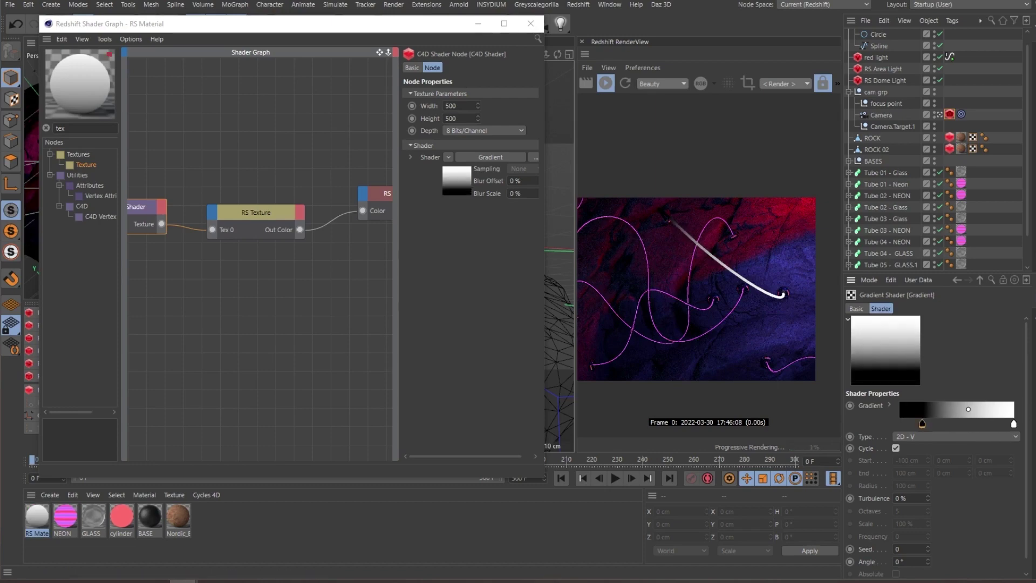
left_click(371, 320)
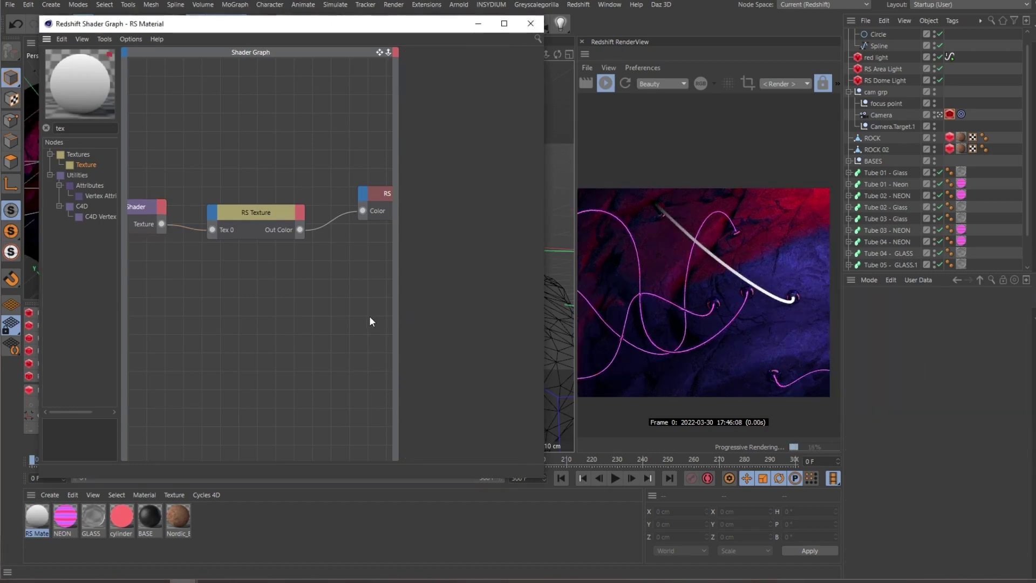
scroll(238, 289, "down", 1)
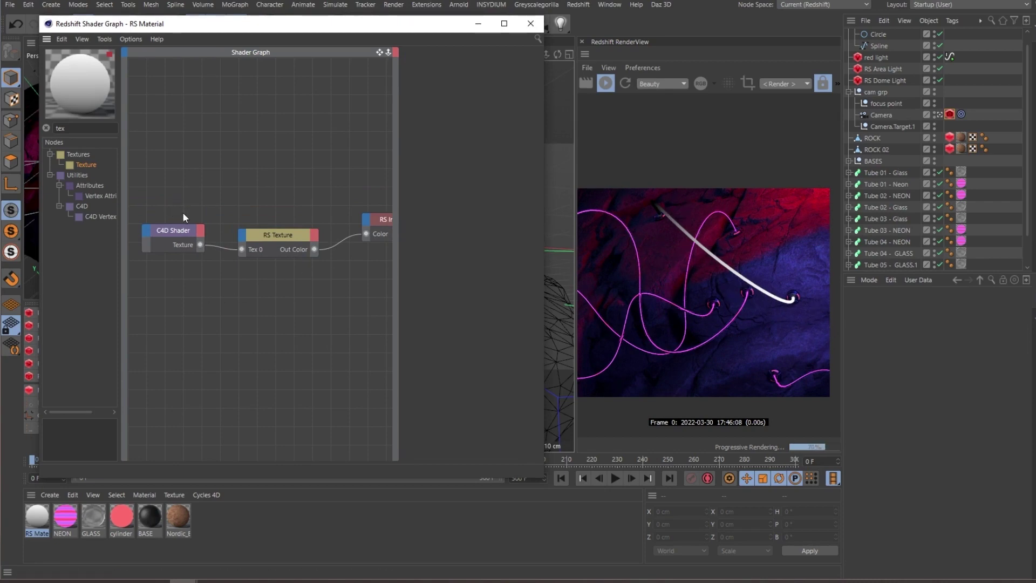
left_click(175, 229)
Turn the black gradient knot white and move it to the gradient's left end
left_click(451, 177)
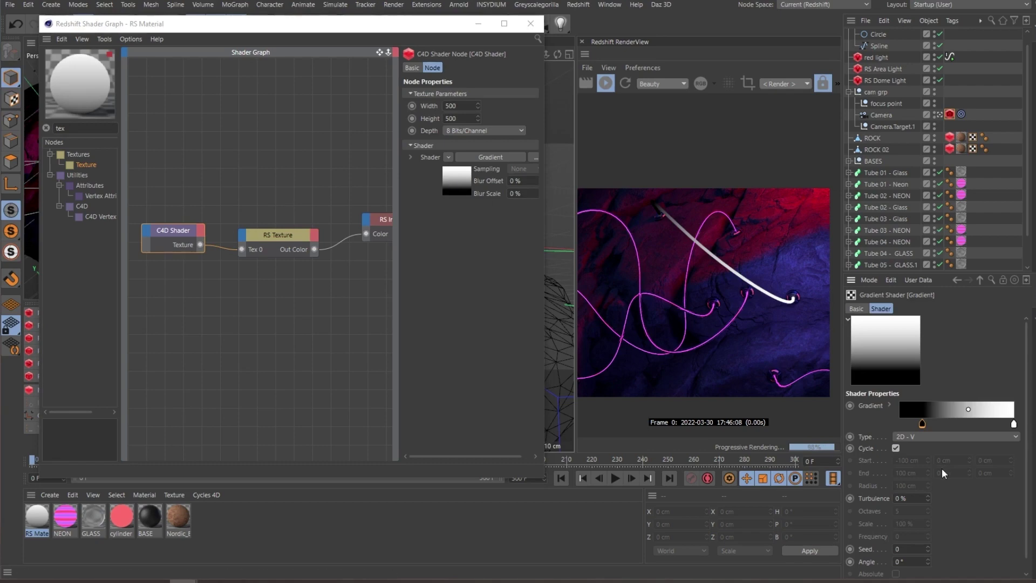
mouse_move(921, 424)
left_mouse_down()
mouse_move(955, 425)
mouse_move(912, 424)
left_mouse_up()
double_click(913, 424)
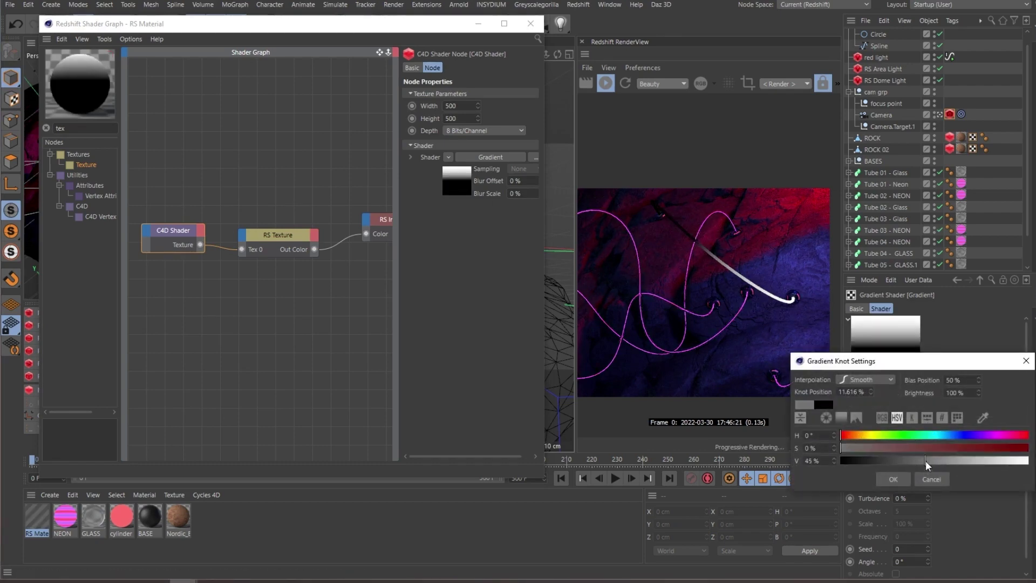
left_click_drag(925, 461, 1026, 460)
left_click(893, 478)
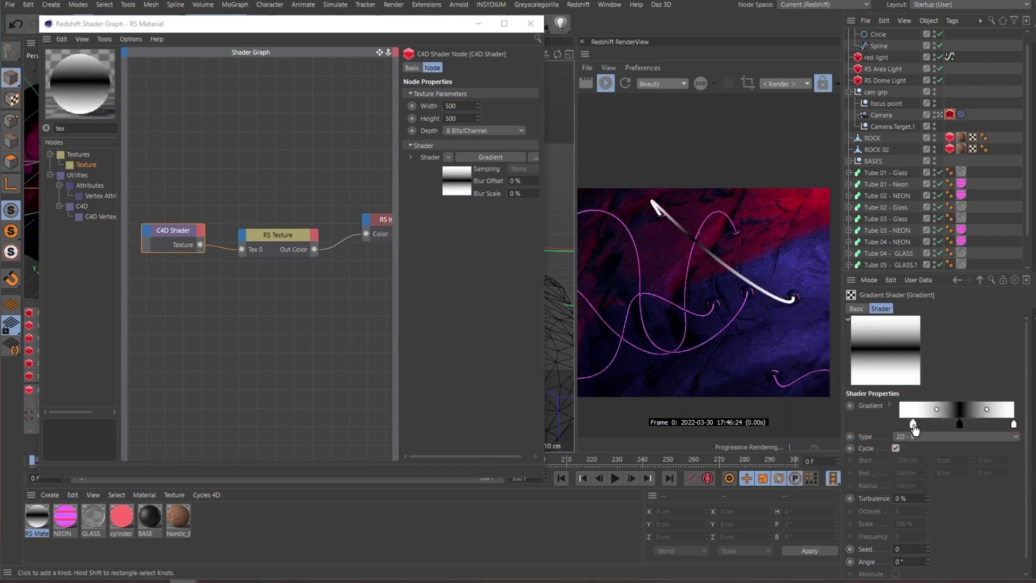
left_click_drag(913, 424, 900, 423)
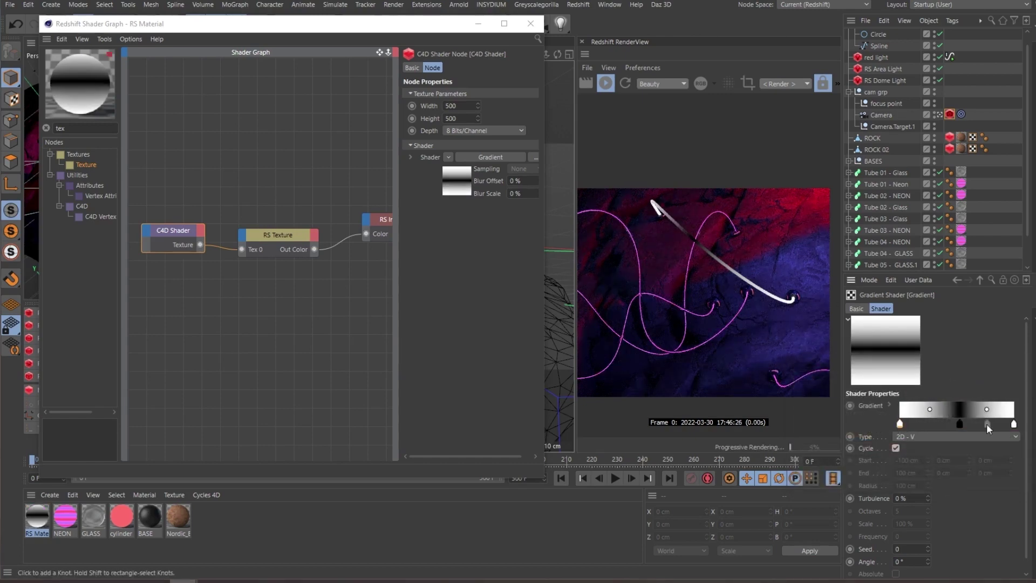
left_click_drag(959, 423, 976, 424)
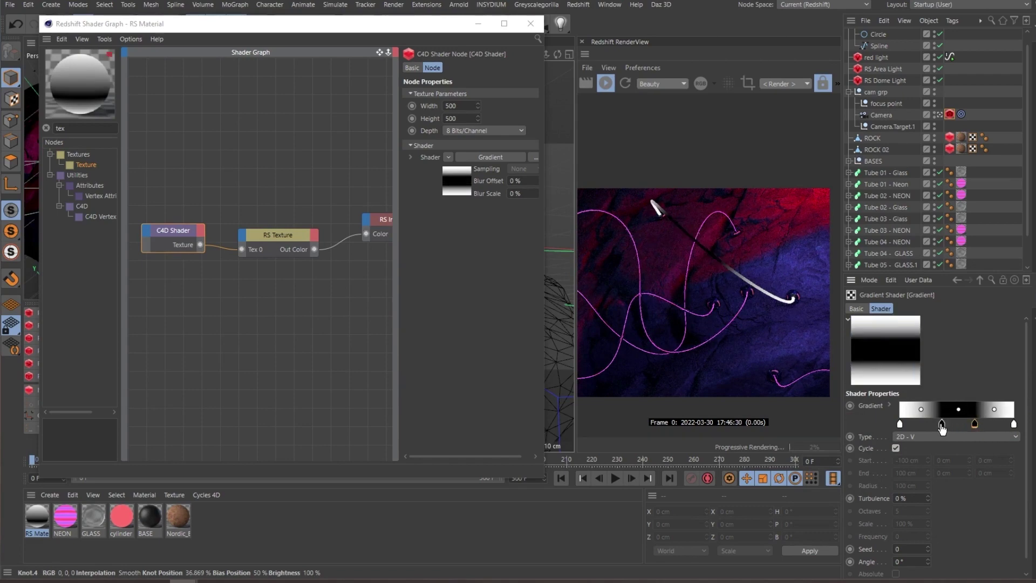
left_click_drag(942, 427, 937, 427)
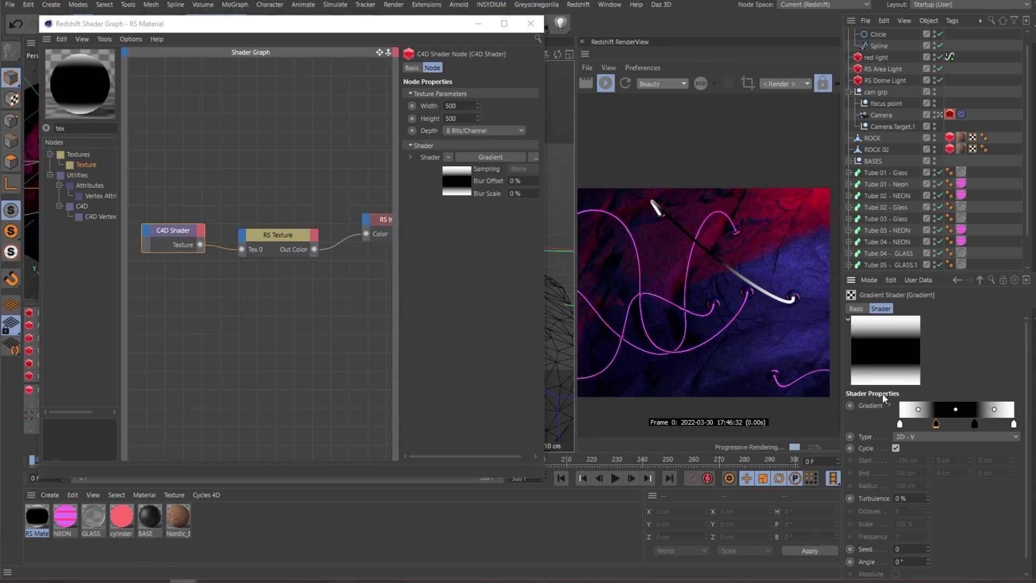
Colour the left knot red and make the gradient's right end red too
double_click(899, 423)
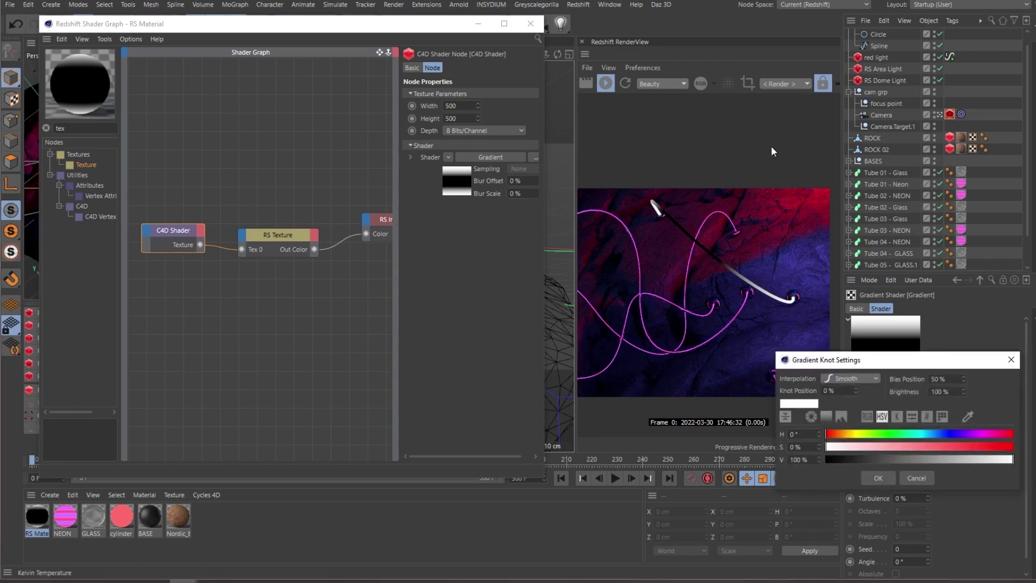
left_click(815, 417)
left_click_drag(850, 359, 818, 215)
left_click(832, 287)
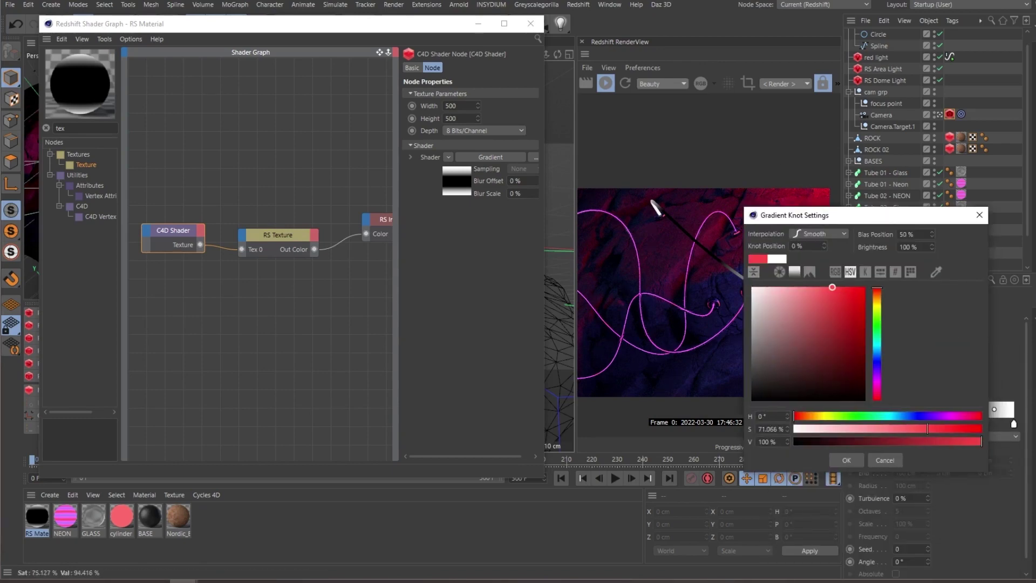
left_click(845, 460)
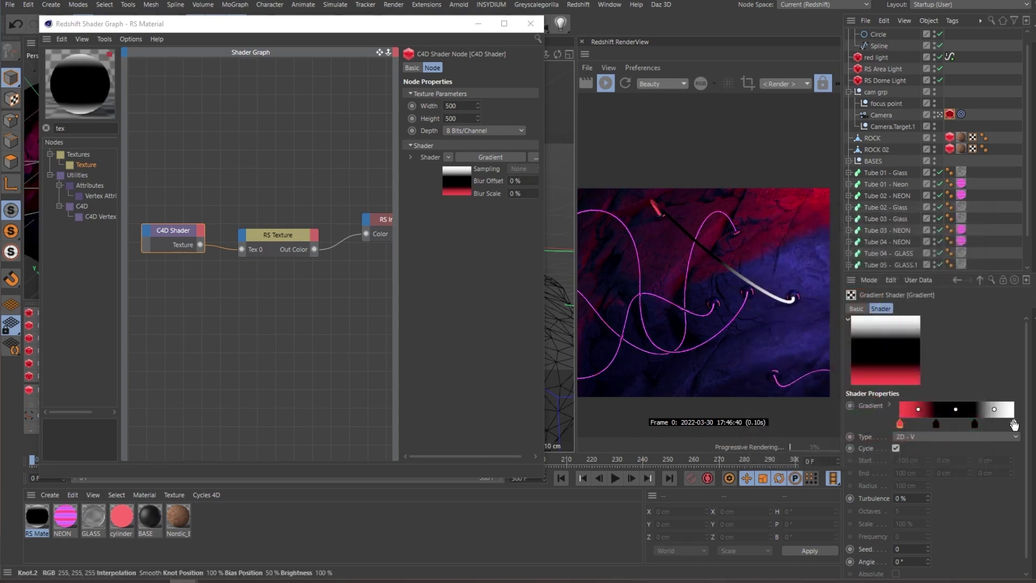
left_click_drag(1014, 424, 1024, 477)
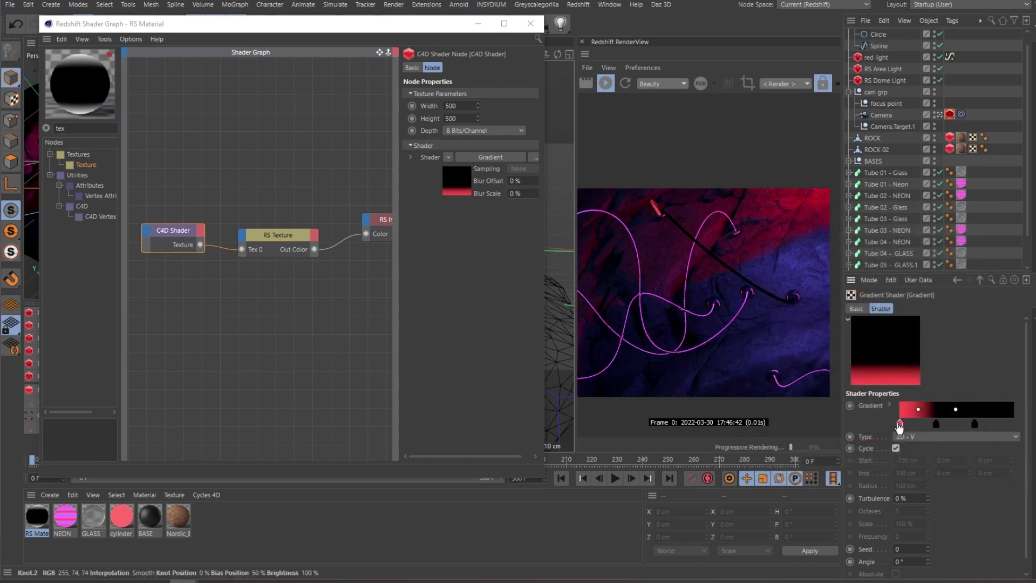
left_click_drag(900, 423, 1014, 424, "ctrl")
left_click_drag(935, 423, 955, 424)
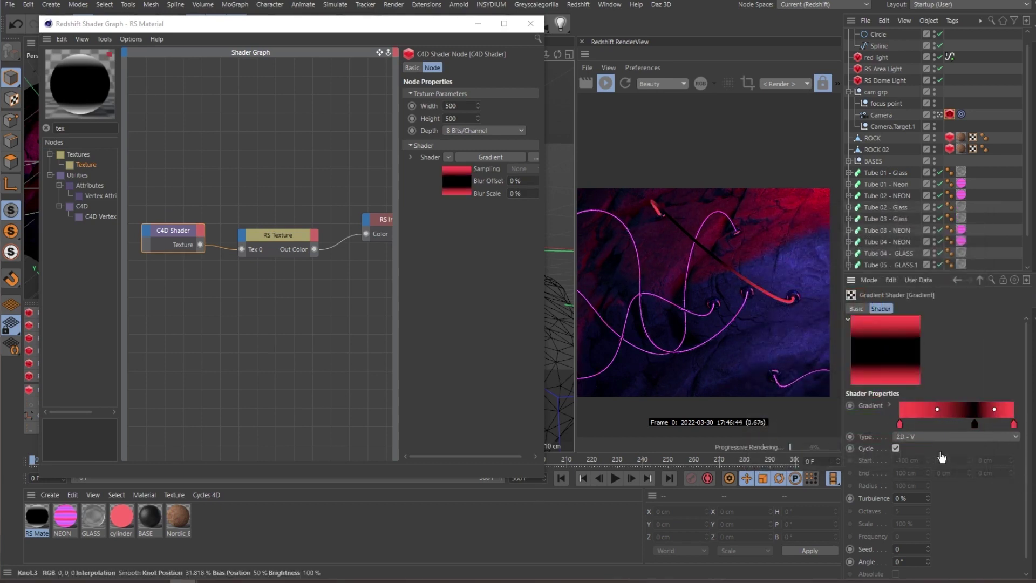
Make the middle knot vivid blue, remove the extra blue stop, and centre the remaining one
double_click(974, 424)
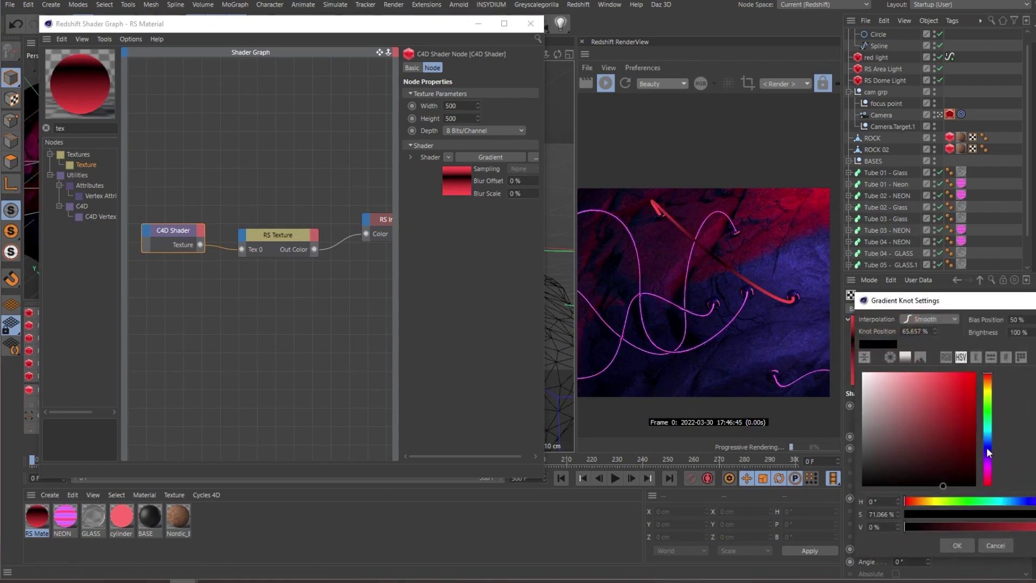
left_click(988, 446)
left_click(947, 375)
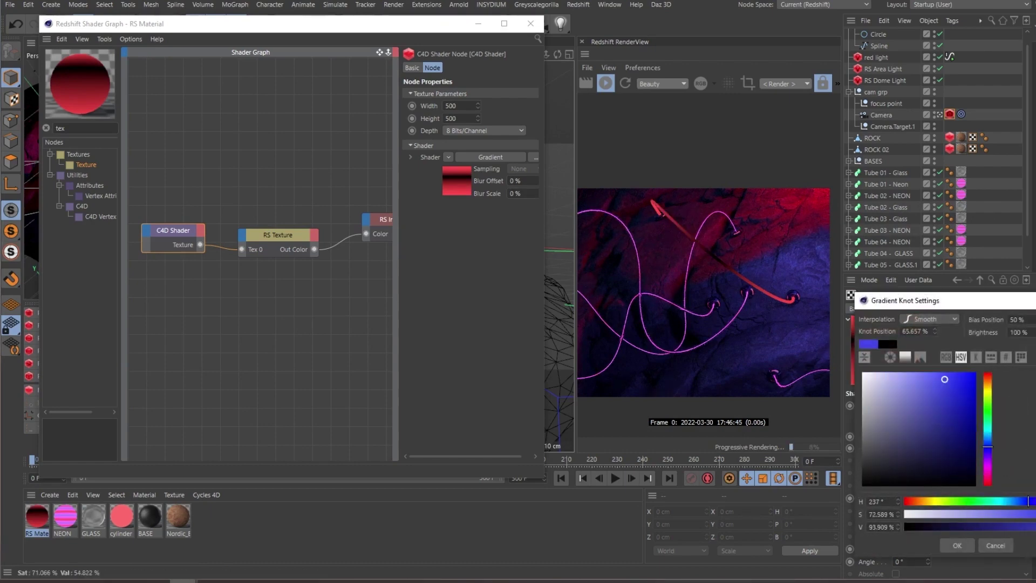
left_click(957, 545)
mouse_move(973, 424)
left_mouse_down("ctrl")
mouse_move(941, 423)
mouse_move(969, 425)
left_mouse_up("ctrl")
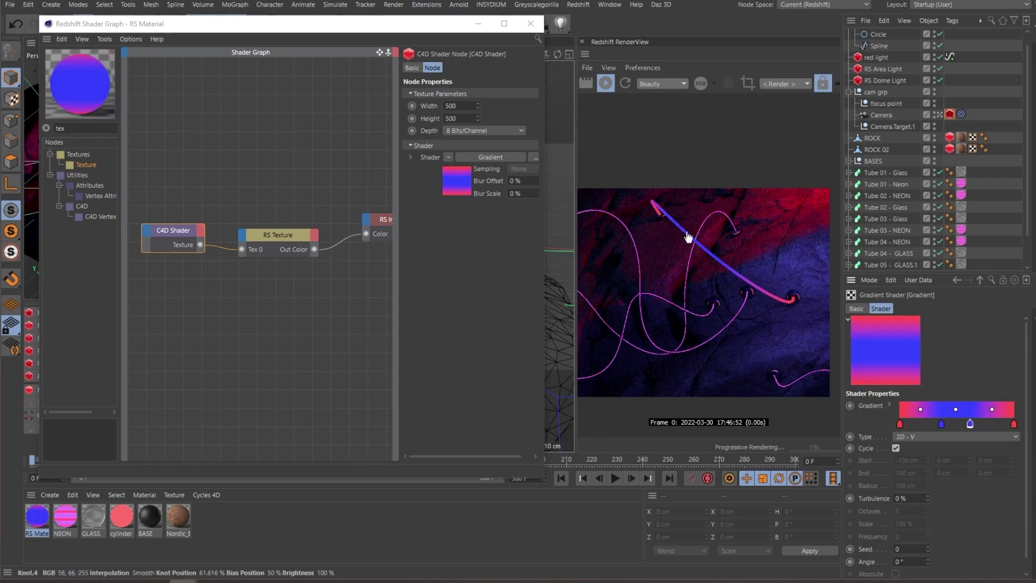
left_click_drag(940, 423, 947, 467)
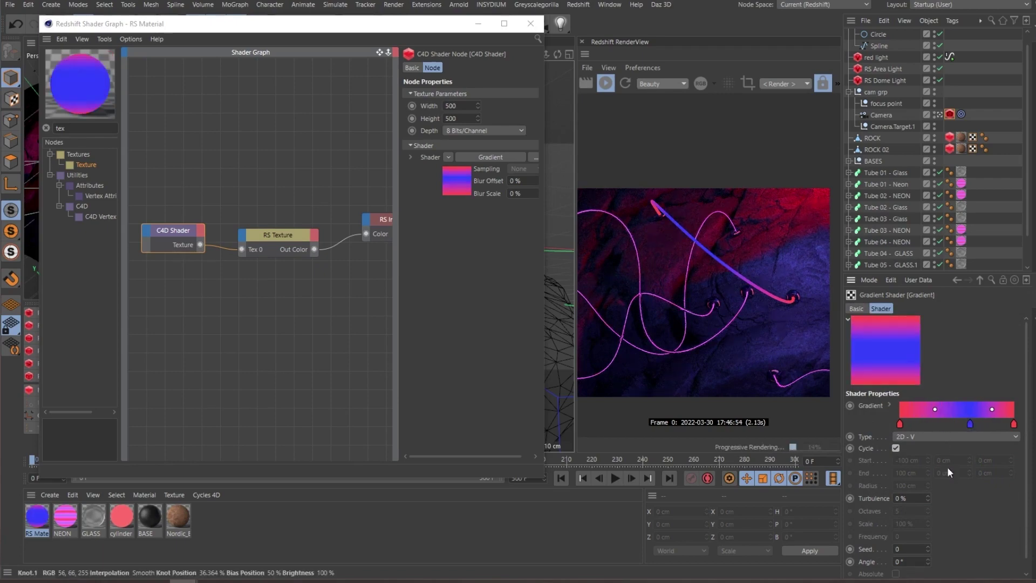
left_click_drag(970, 424, 955, 423)
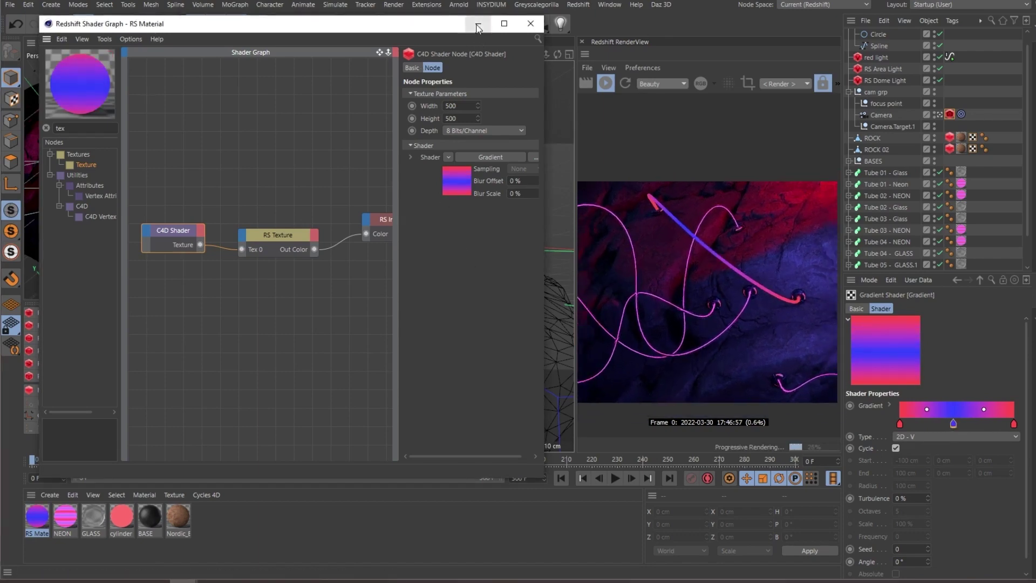
Select the RS Texture node and bring up its UV and remap settings
left_click(213, 249)
left_click(281, 240)
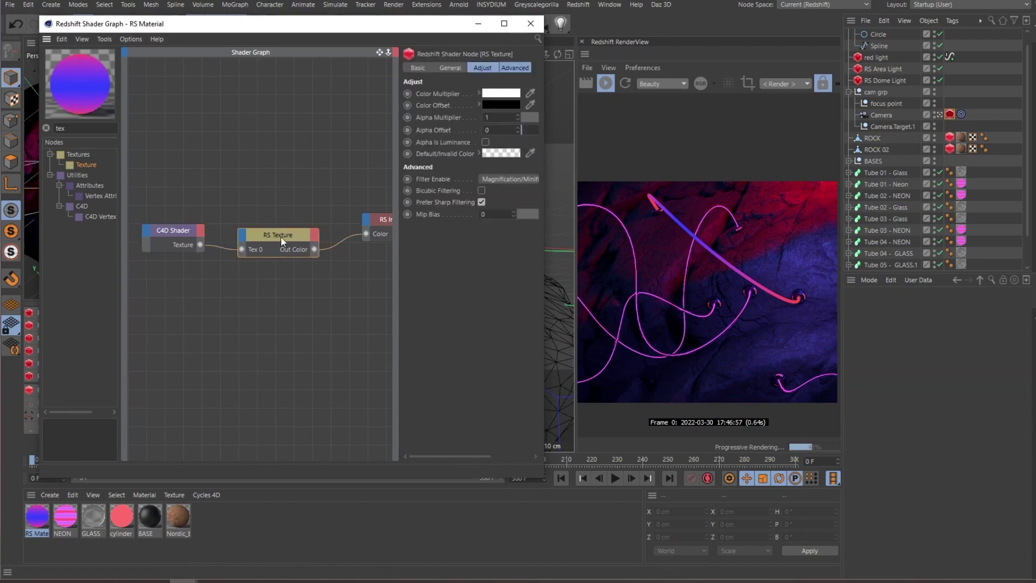
left_click(459, 68)
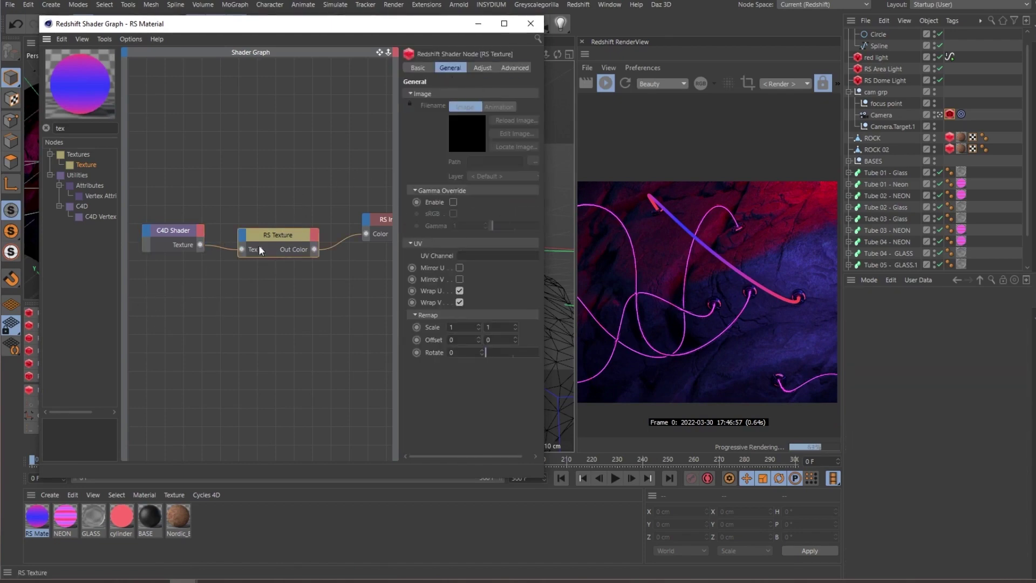
left_click(164, 229)
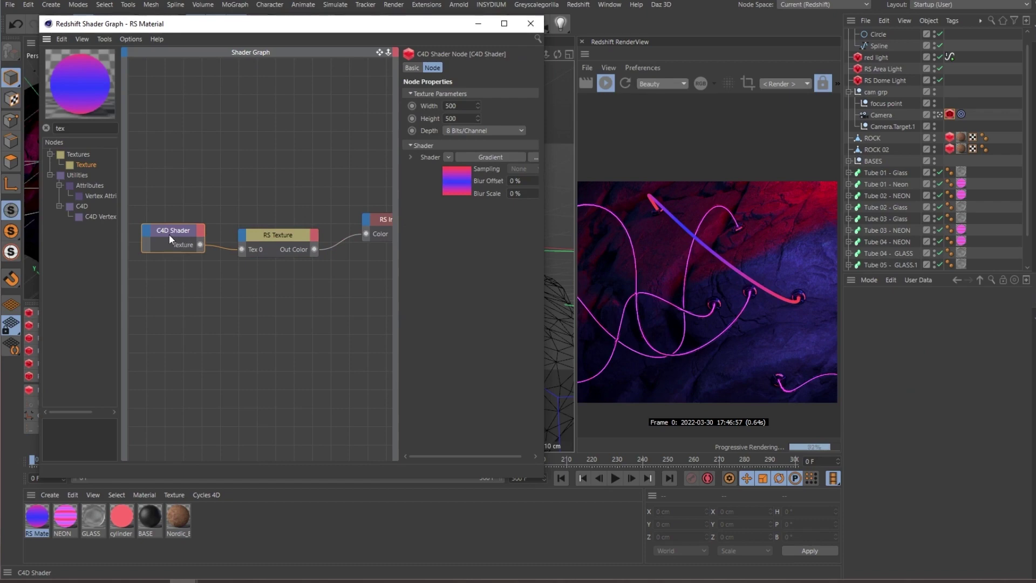
left_click(270, 271)
middle_click_drag(286, 243, 253, 239)
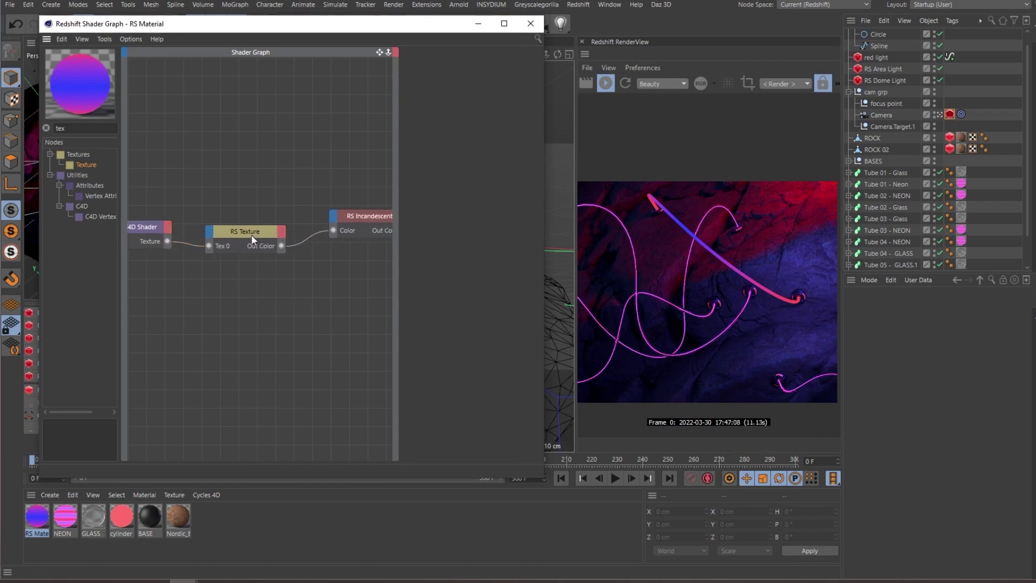
left_click(253, 239)
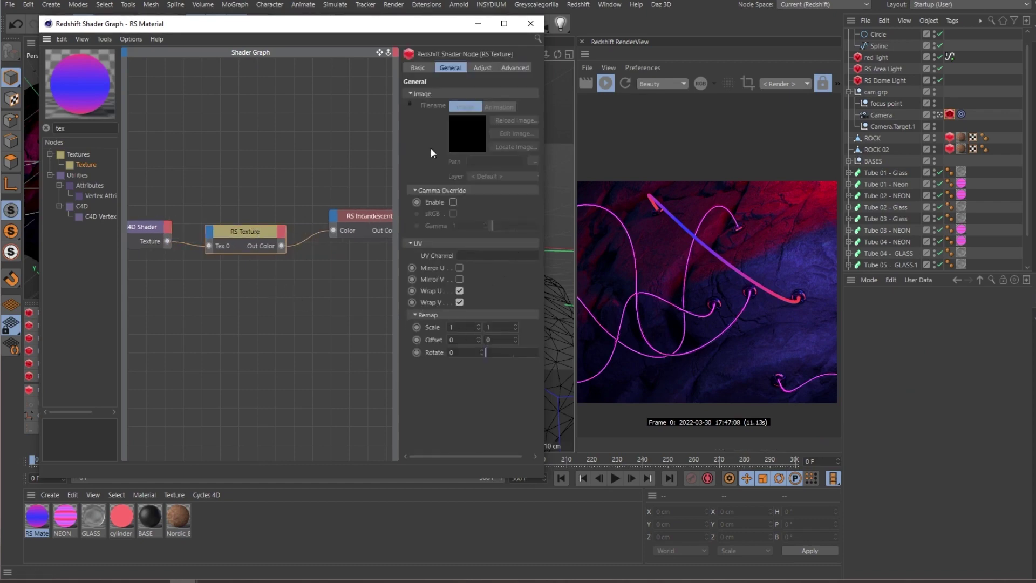
left_click(482, 68)
left_click(451, 68)
type("3")
Set Remap Scale V to 4 after trying 3 and 10, then test-slide Offset V
key("Return")
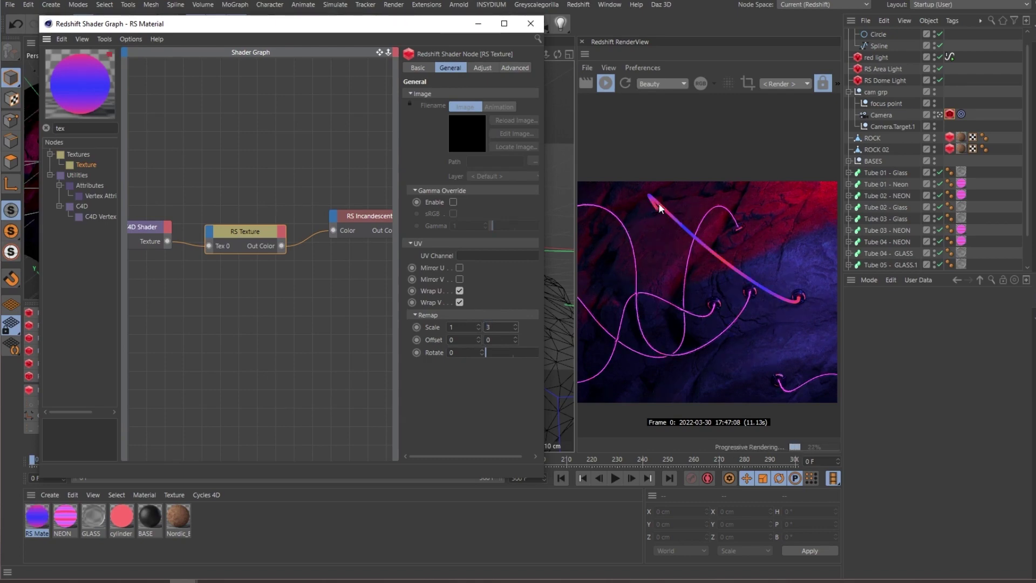
scroll(702, 221, "up", 2)
scroll(686, 222, "up", 1)
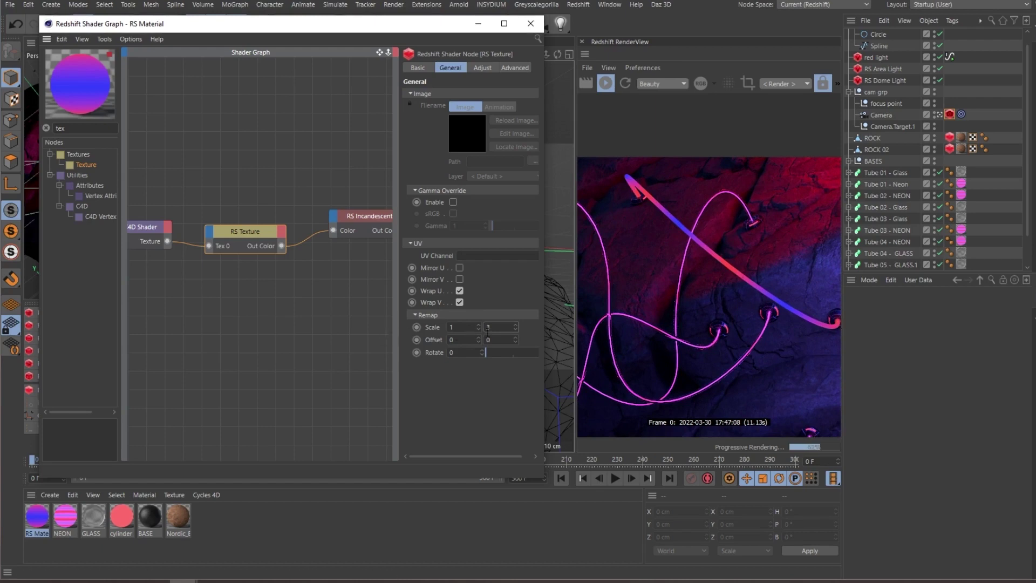
type("10")
key("Return")
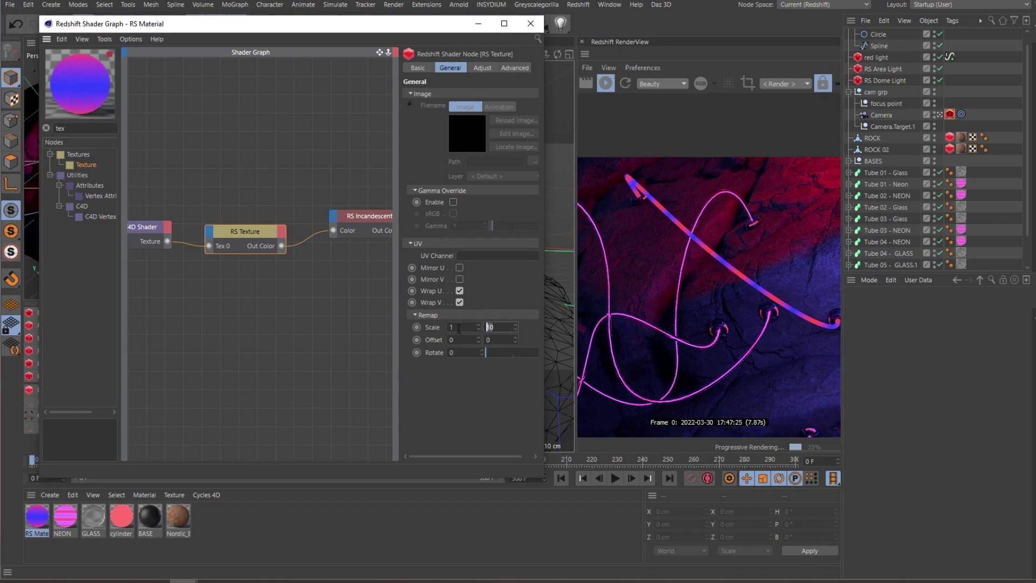
type("4")
key("Return")
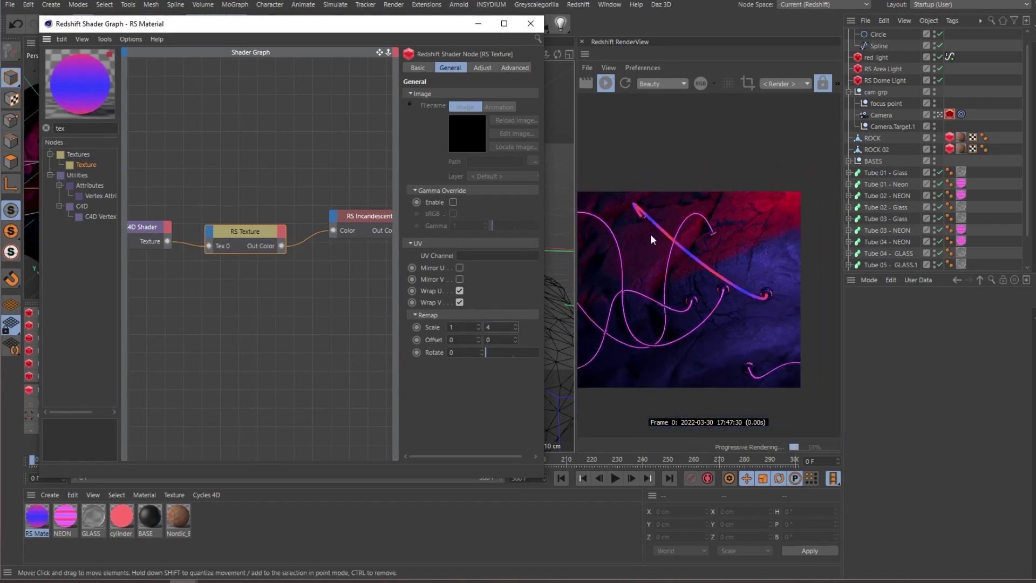
scroll(672, 227, "down", 1)
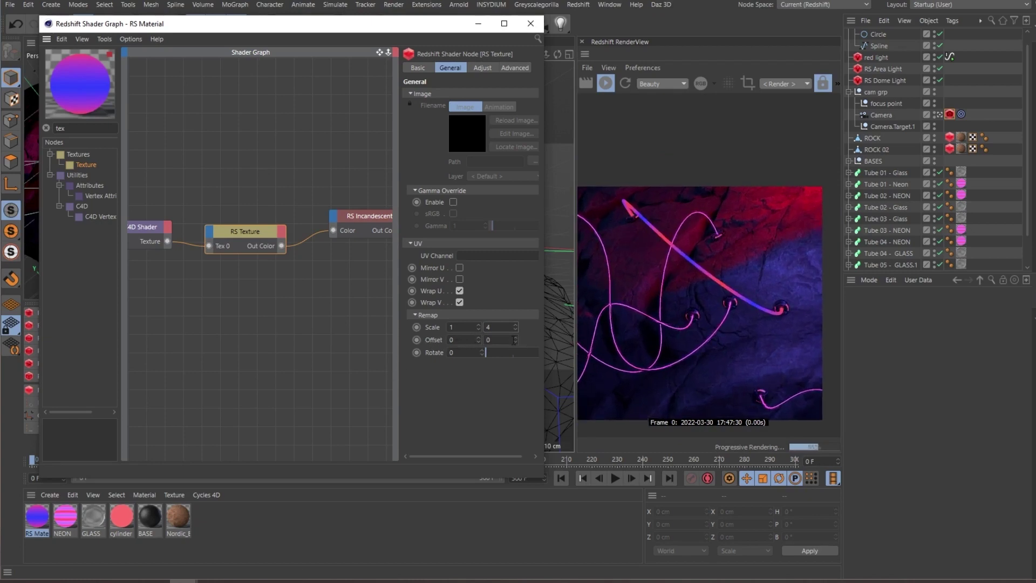
left_click_drag(515, 339, 518, 331)
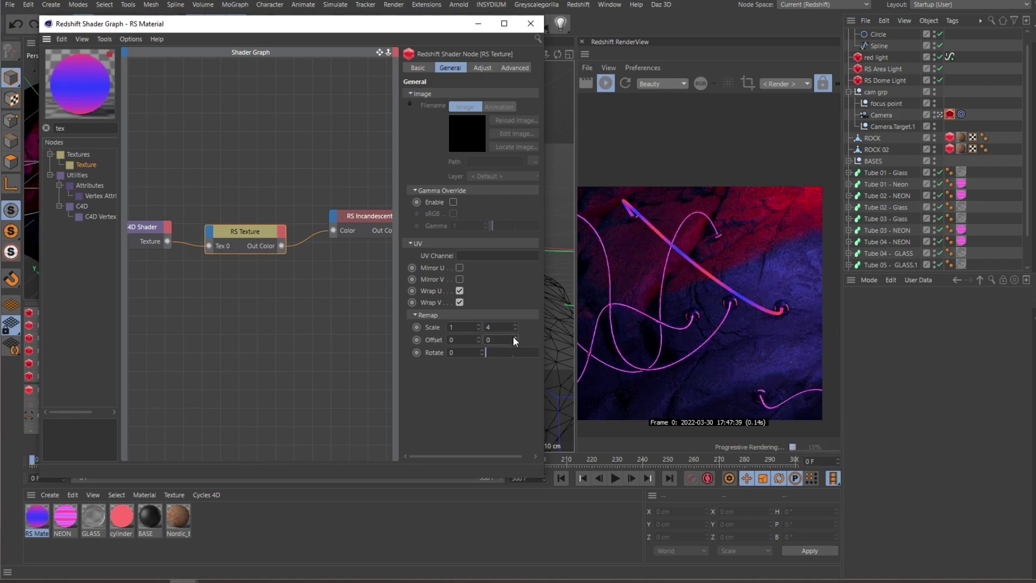
left_click_drag(514, 337, 515, 334)
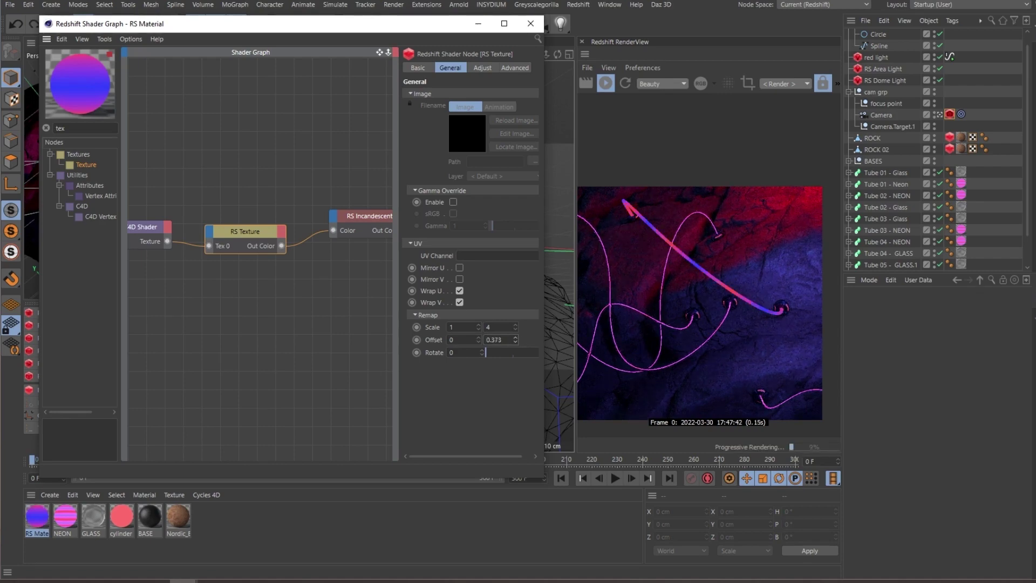
left_click_drag(515, 338, 515, 336)
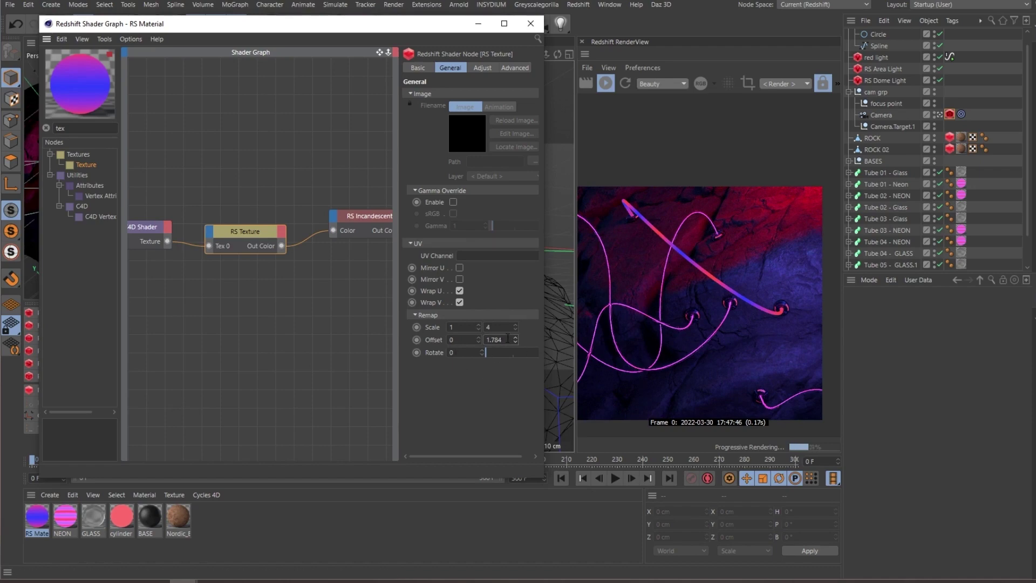
double_click(513, 340)
key("Return")
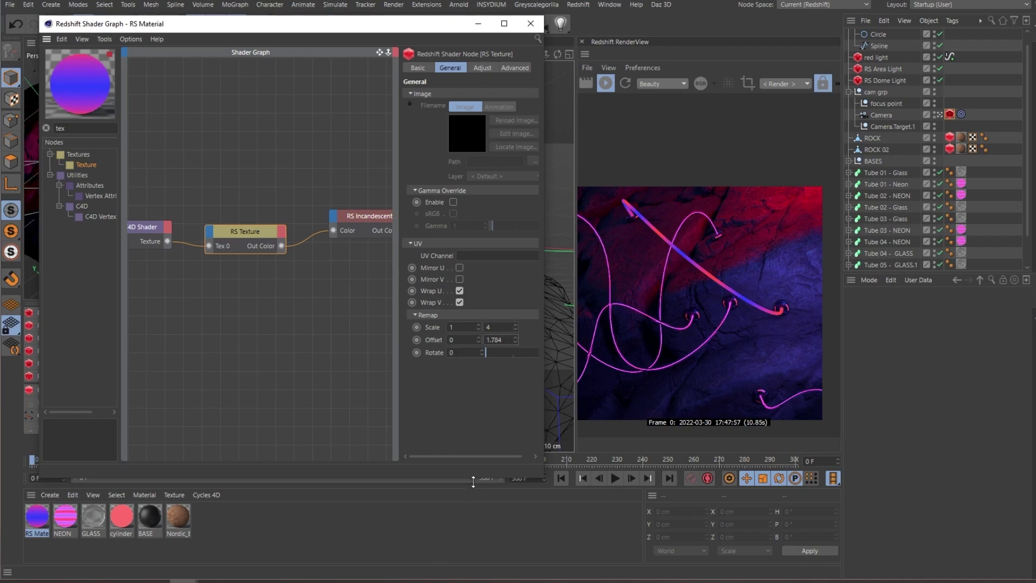
Keyframe Offset V at 0 on frame 0 and 3 on frame 300, then minimize the graph
left_click_drag(475, 476, 476, 433)
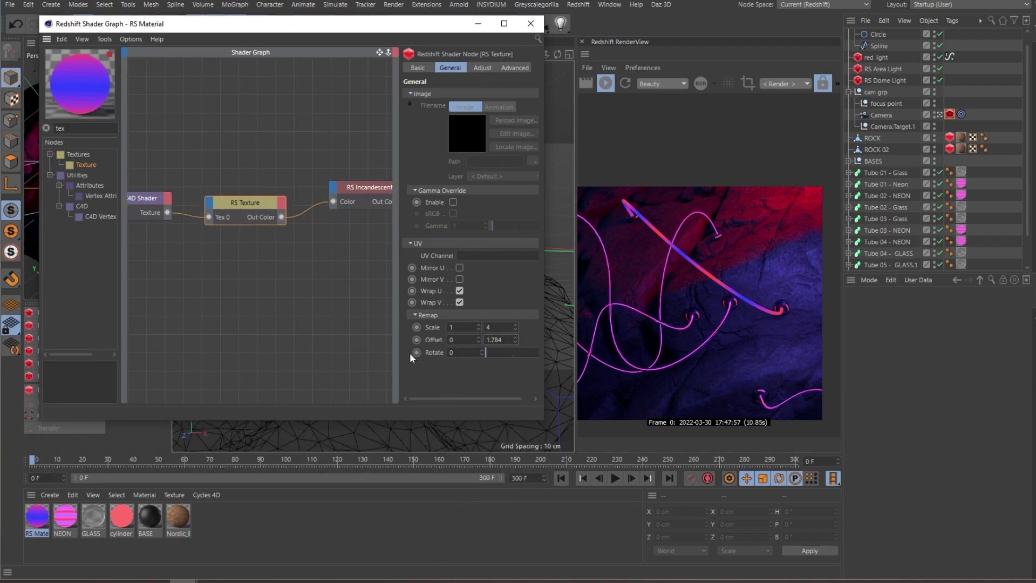
type("0")
key("Return")
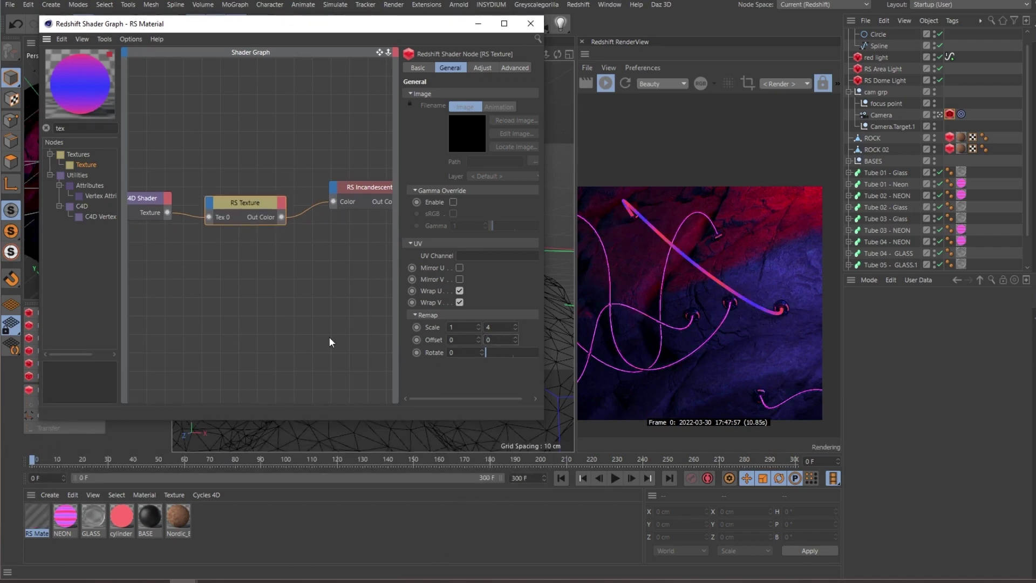
left_click(416, 339)
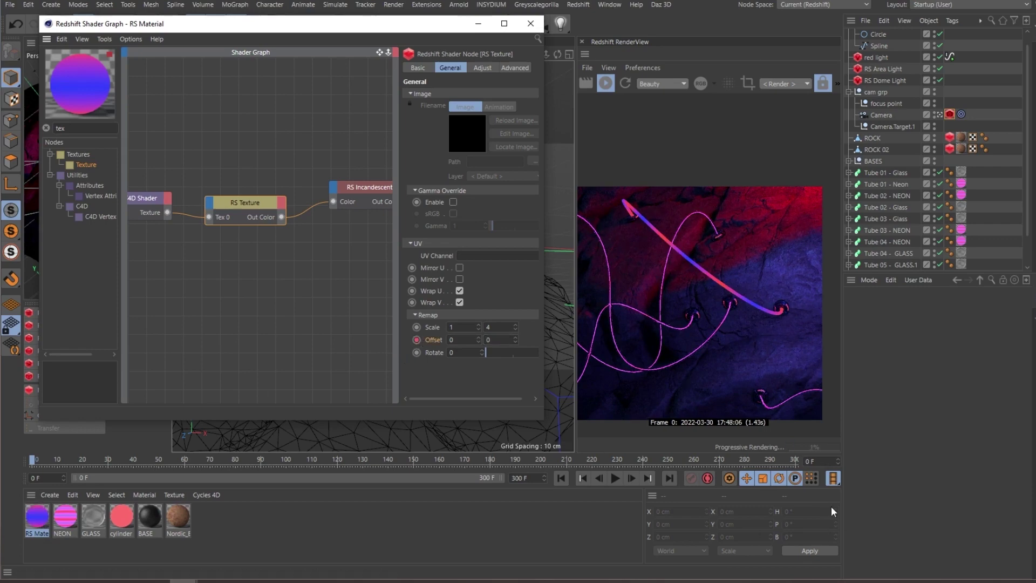
left_click(794, 459)
left_click(490, 339)
type("3")
key("Return")
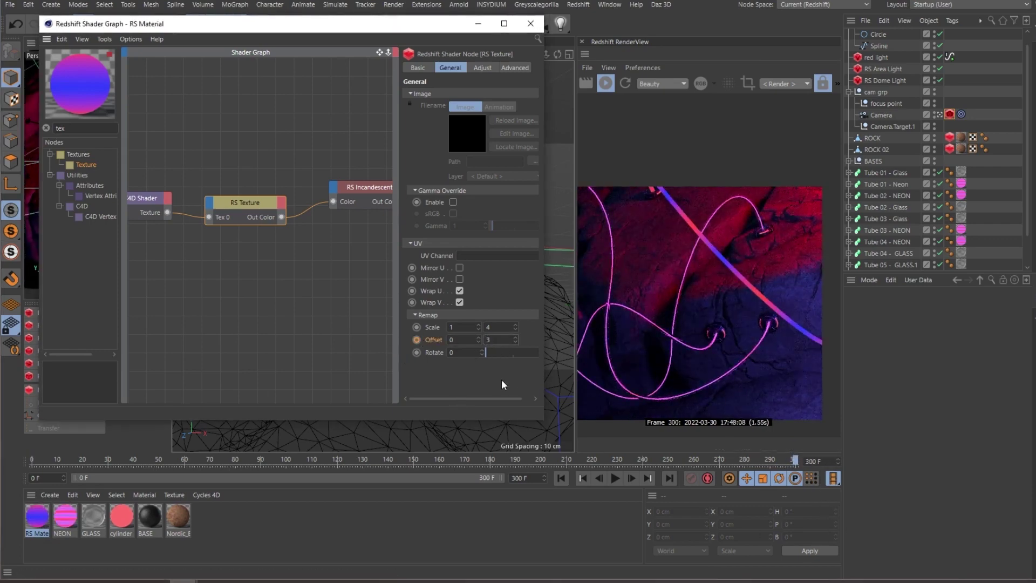
left_click(416, 340)
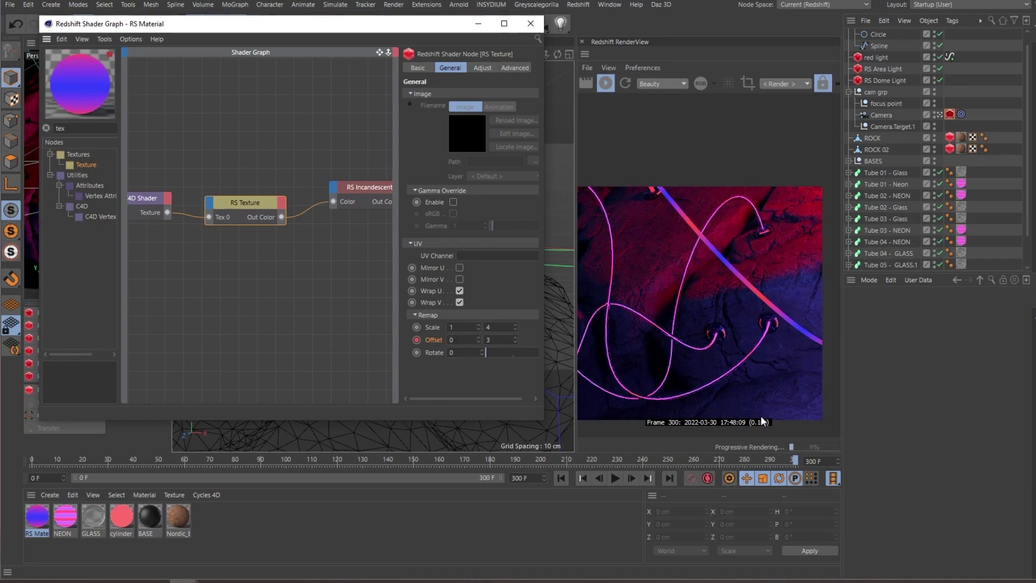
left_click_drag(794, 459, 272, 462)
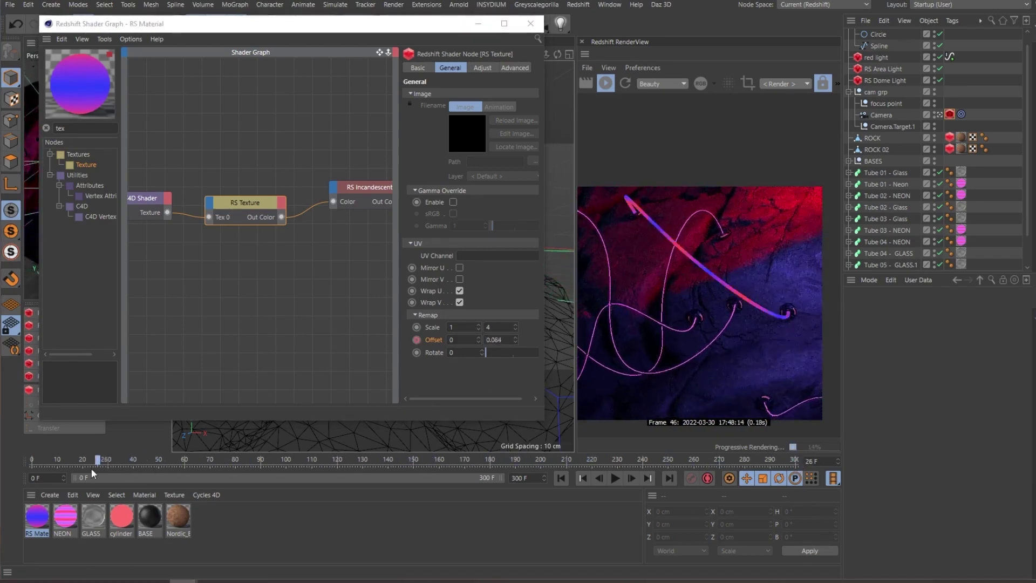
left_click_drag(273, 462, 84, 463)
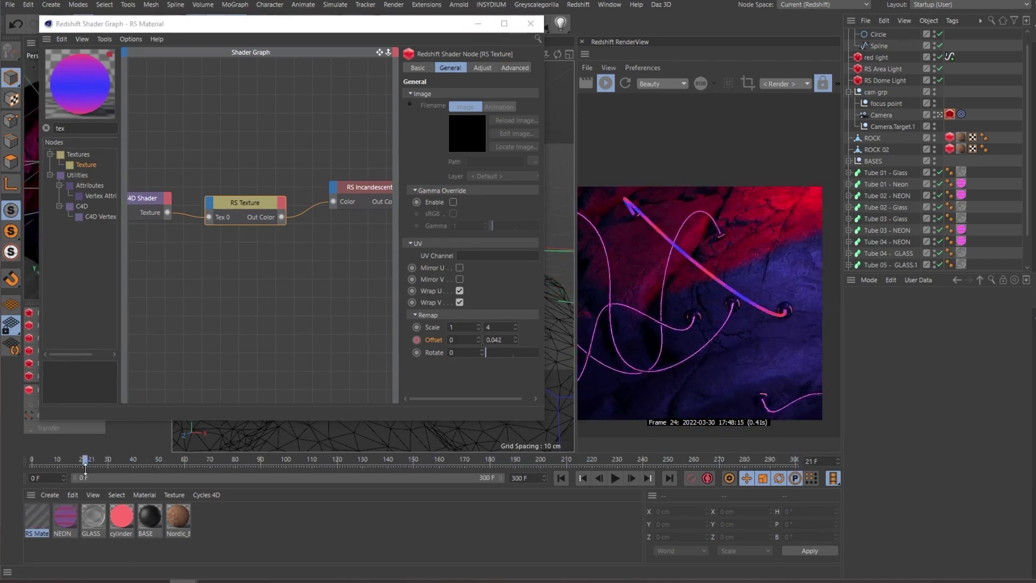
left_click(343, 298)
left_click(482, 26)
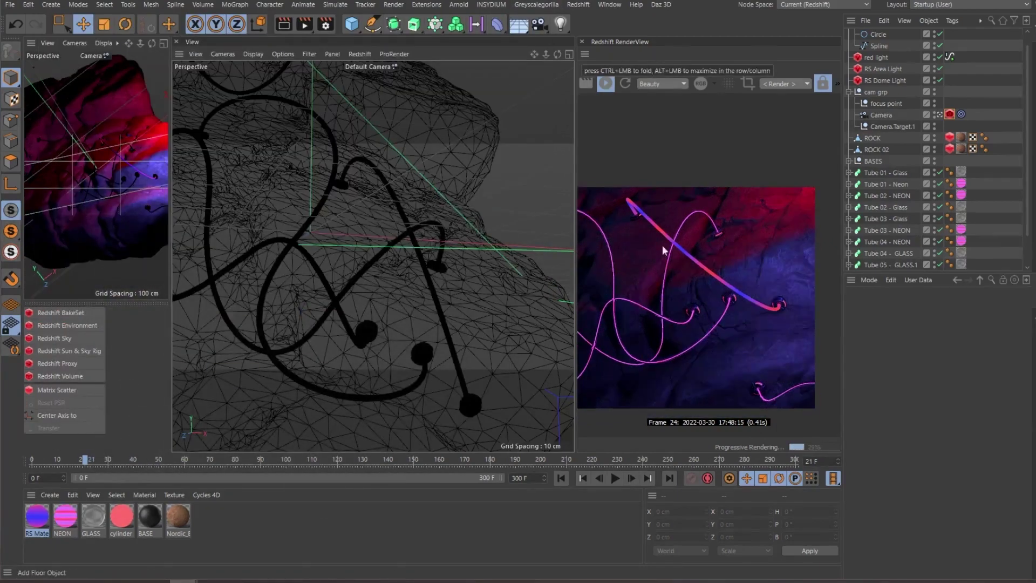
Wrap the spline in a Sweep with a circle profile and name it NEON
left_click(443, 288)
scroll(378, 290, "up", 3)
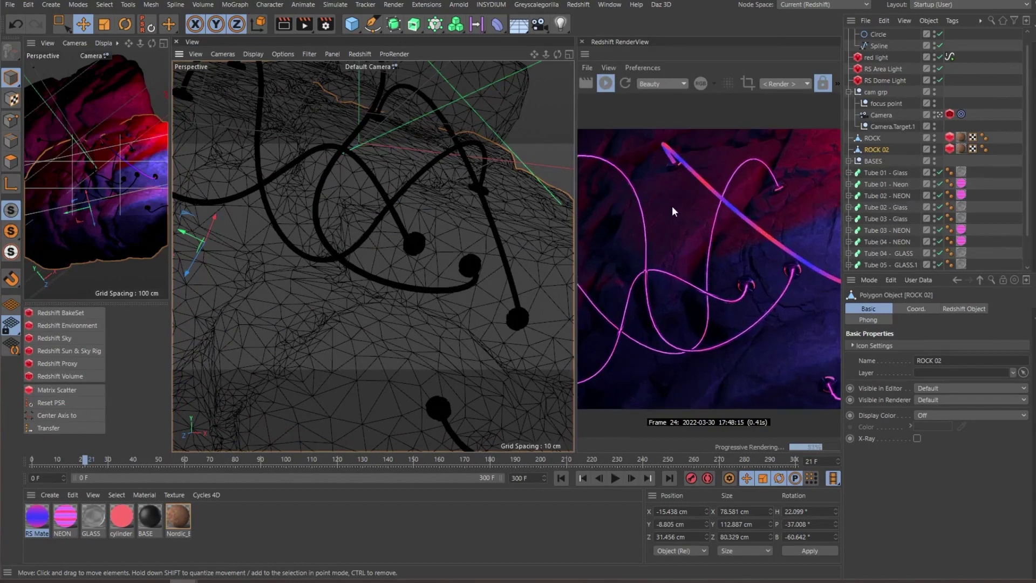
scroll(732, 324, "up", 1)
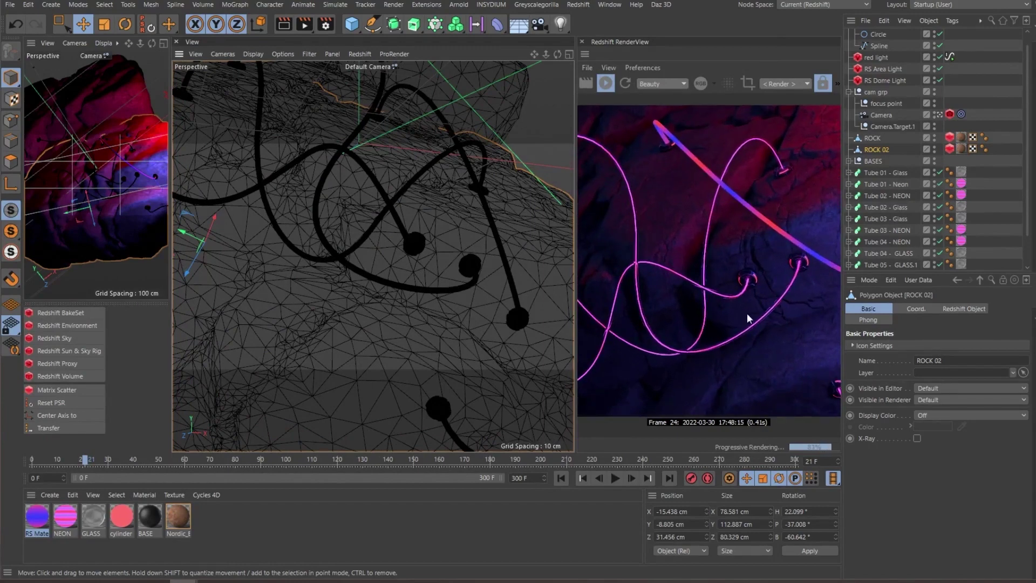
scroll(740, 313, "up", 1)
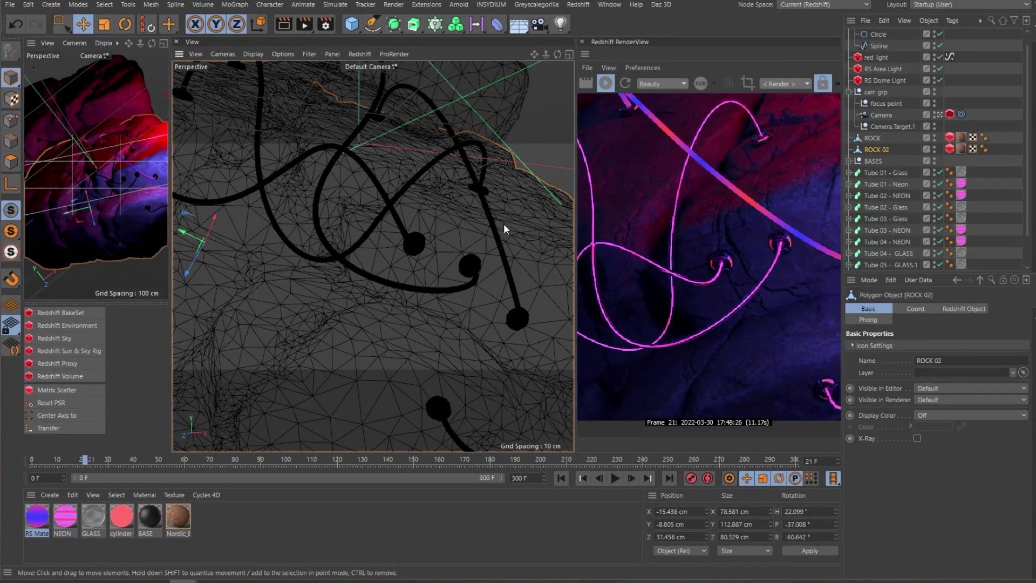
key("alt+s")
double_click(876, 35)
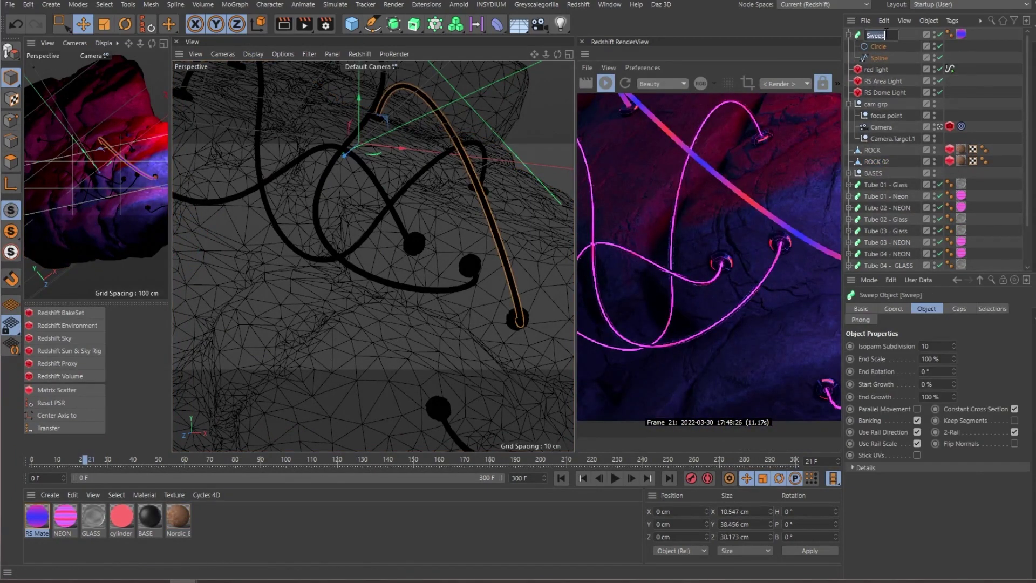
type("NEON")
key("Return")
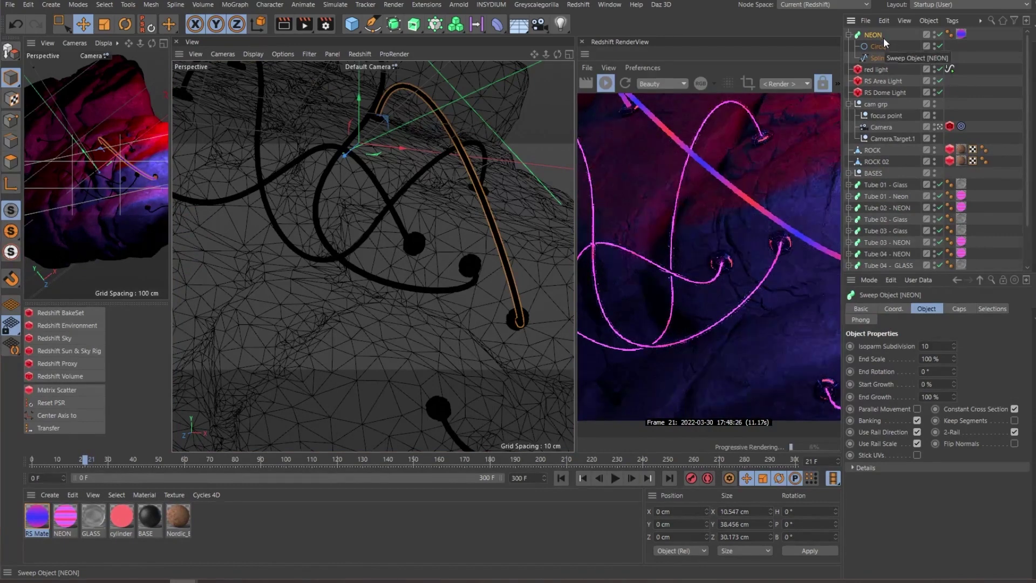
Set the NEON circle radius to 0.08 cm and duplicate the NEON sweep
left_click(878, 46)
left_click(945, 357)
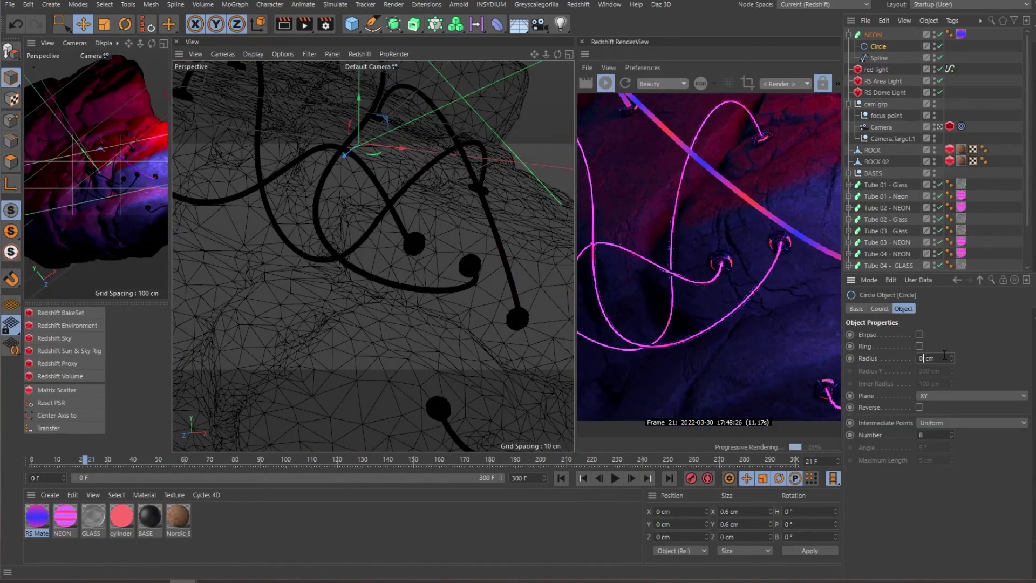
type(".05")
key("Return")
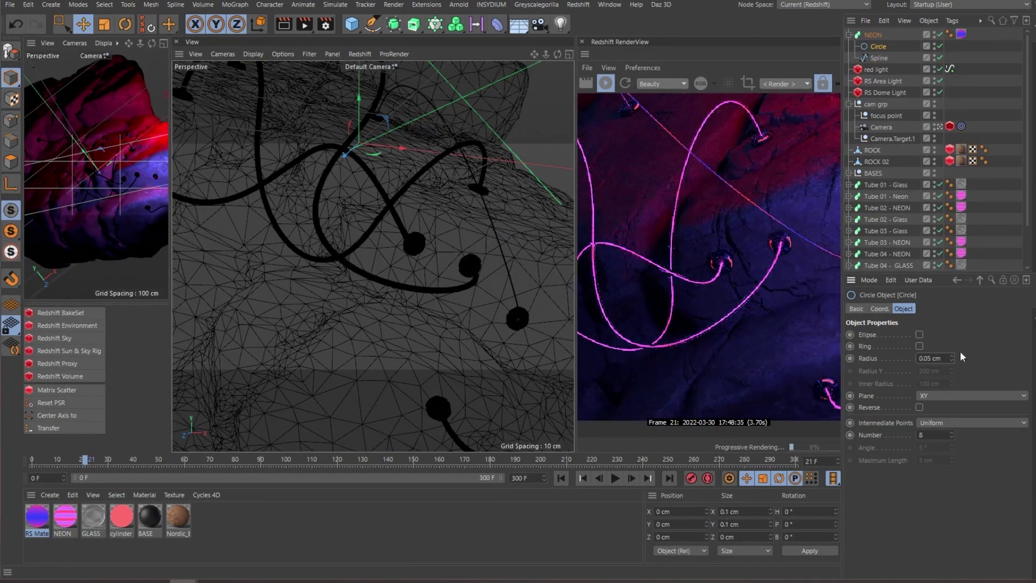
key("BackSpace")
type("8")
key("Return")
left_click(875, 35)
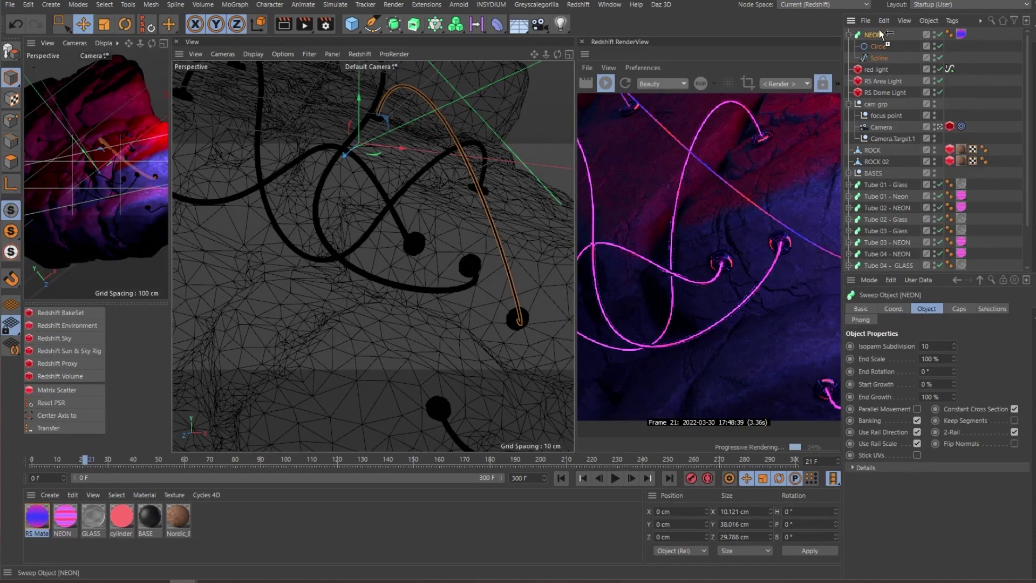
key("ctrl+c")
key("ctrl+v")
Rename the duplicate sweep GLASS and set its circle radius to 0.2 cm
double_click(877, 35)
type("GLASS")
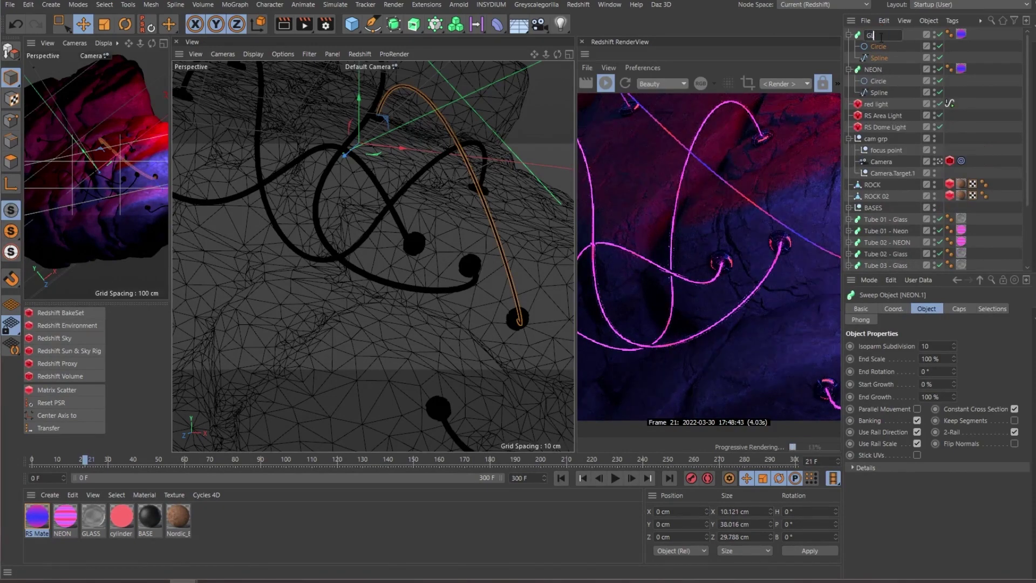
key("Return")
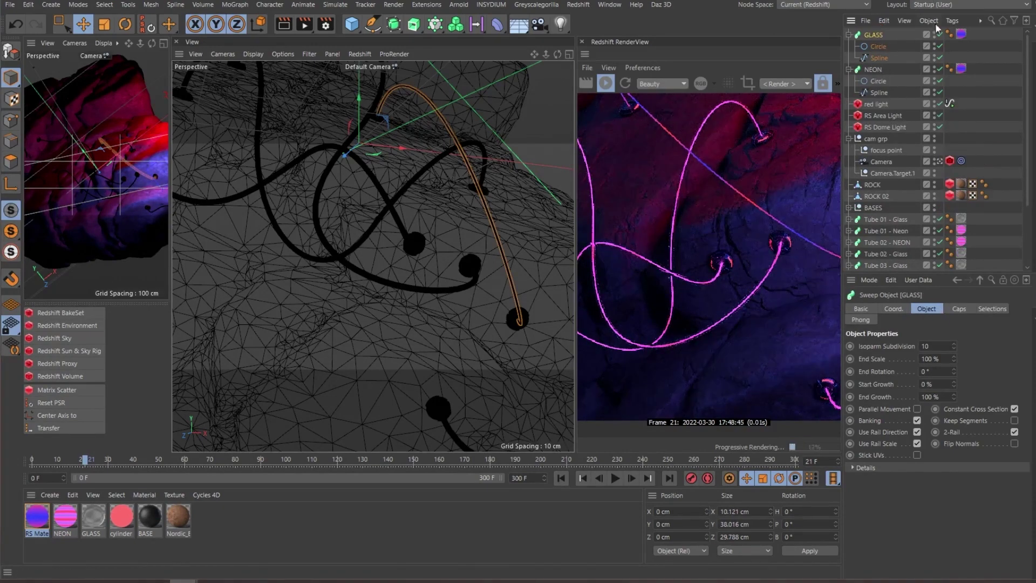
key("Down")
double_click(927, 359)
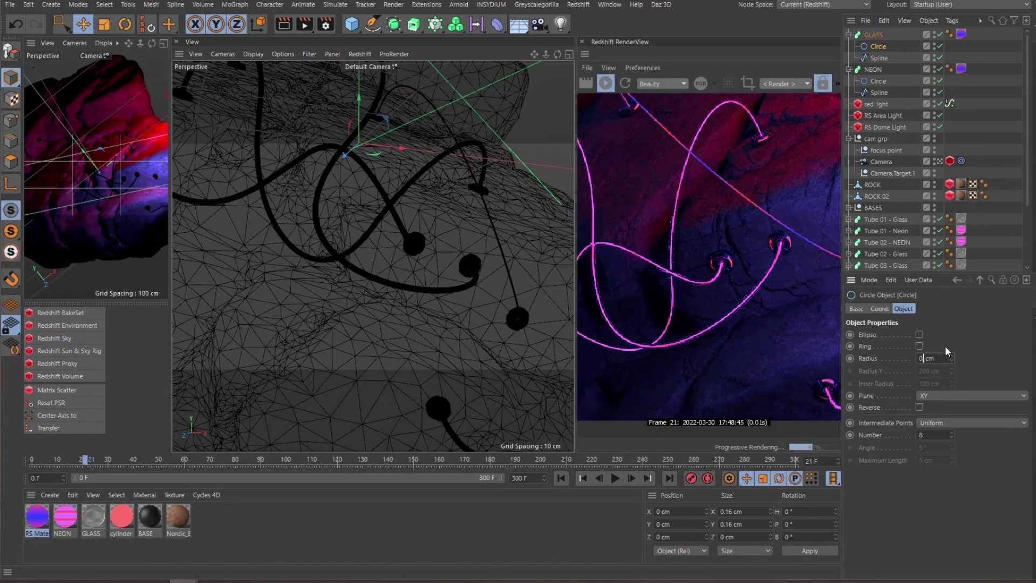
type(".2")
key("Return")
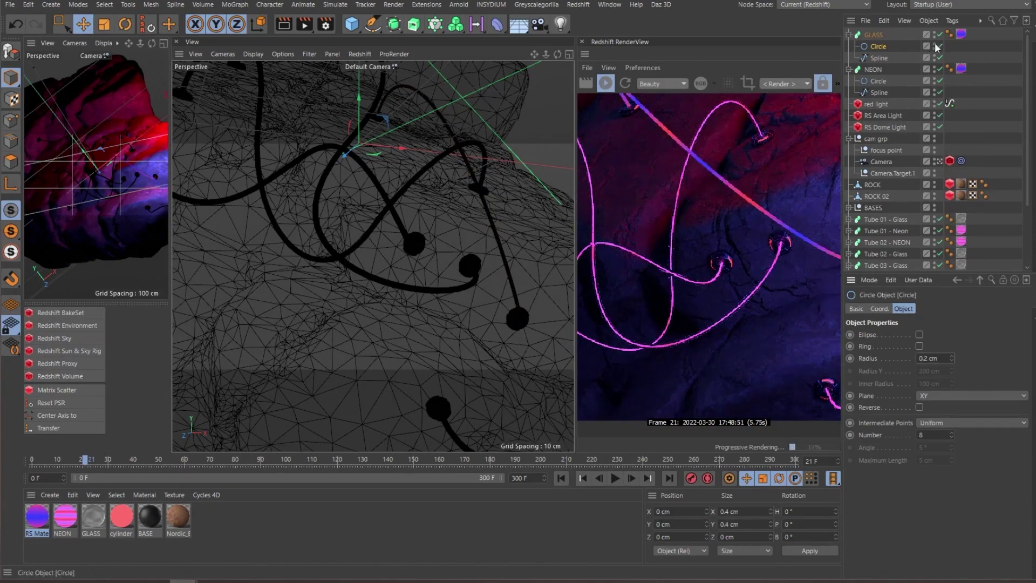
Replace the GLASS tube's RS Material tag with the GLASS material
left_click(962, 34)
key("Delete")
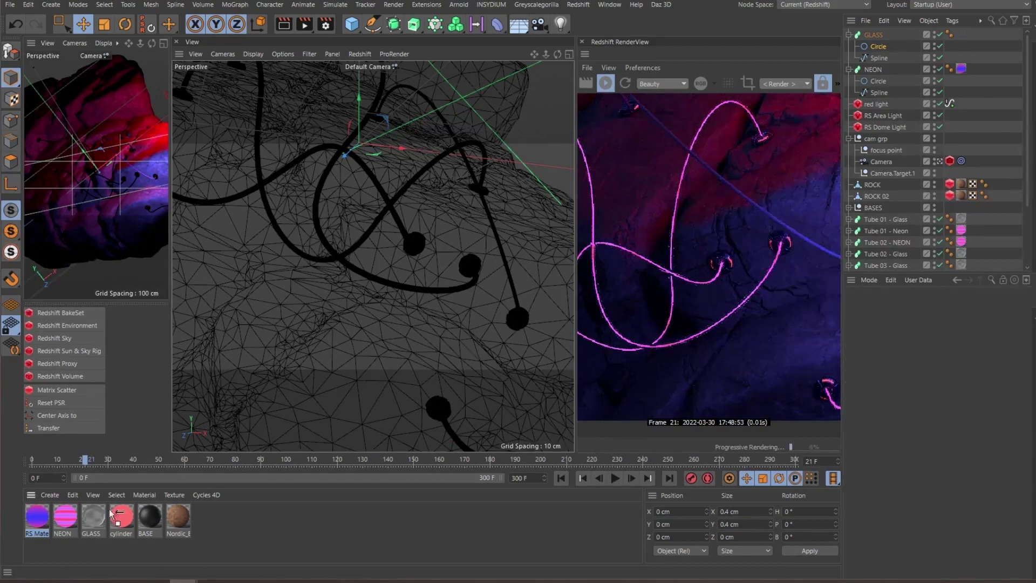
left_click_drag(880, 38, 879, 37)
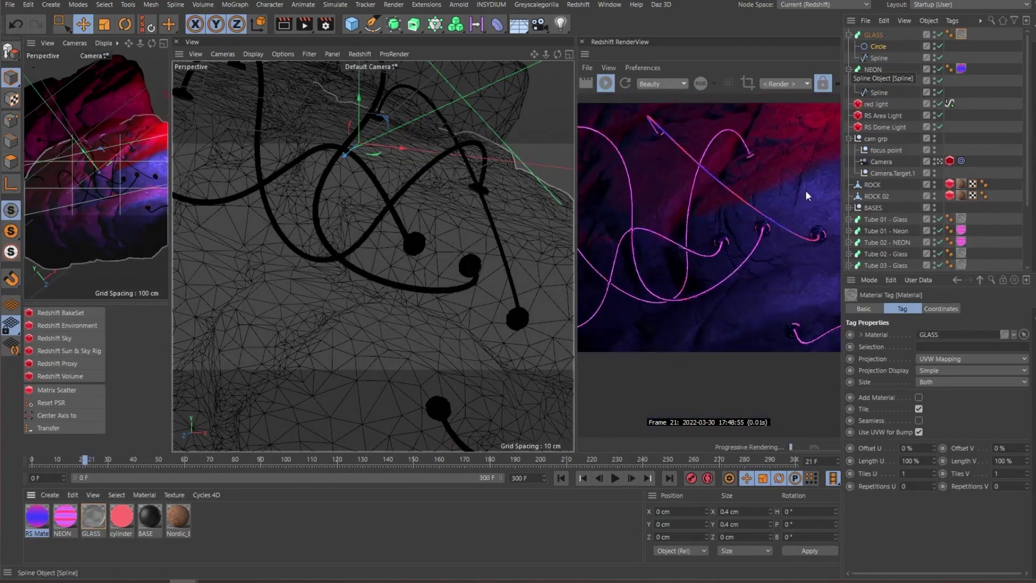
scroll(803, 187, "up", 2)
scroll(747, 173, "down", 2)
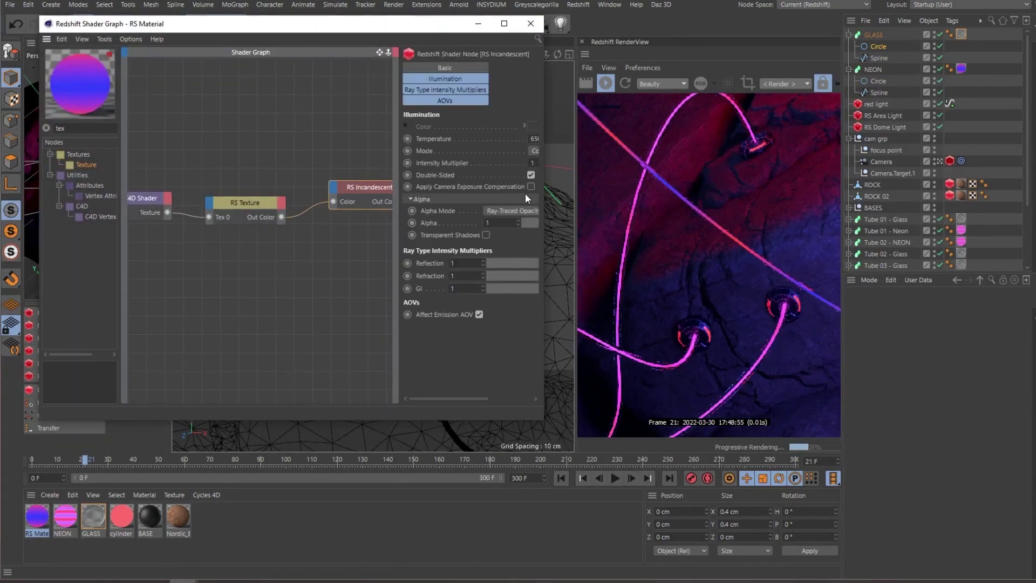
Close the neon material's node editor and open the GLASS material's Shader Graph
left_click_drag(538, 161, 613, 159)
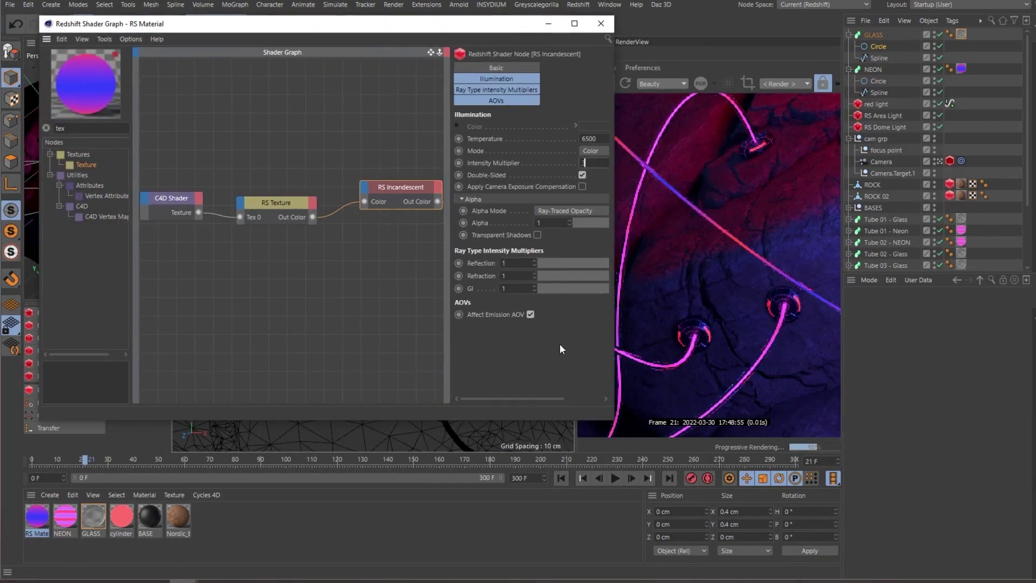
left_click(600, 23)
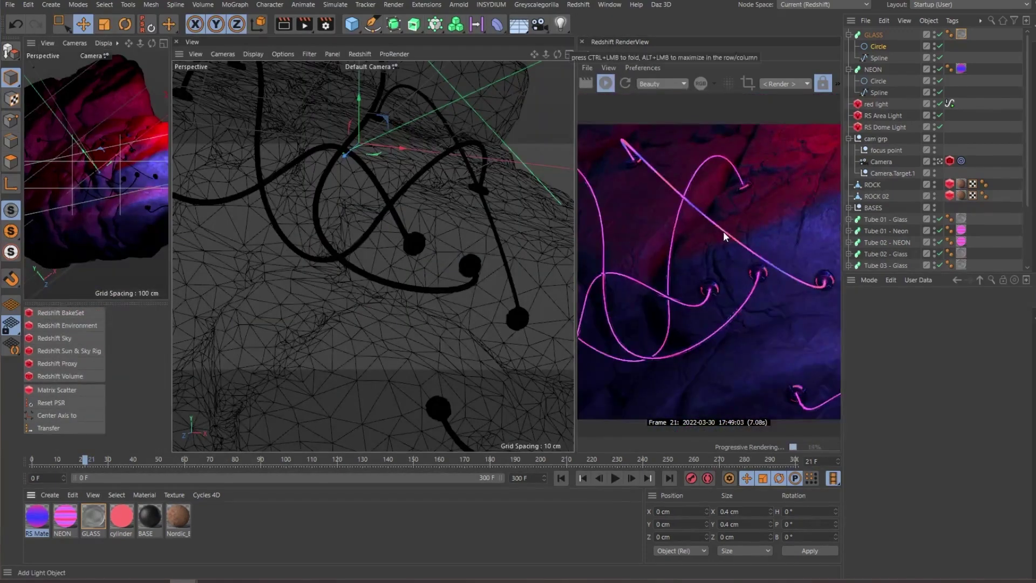
double_click(94, 515)
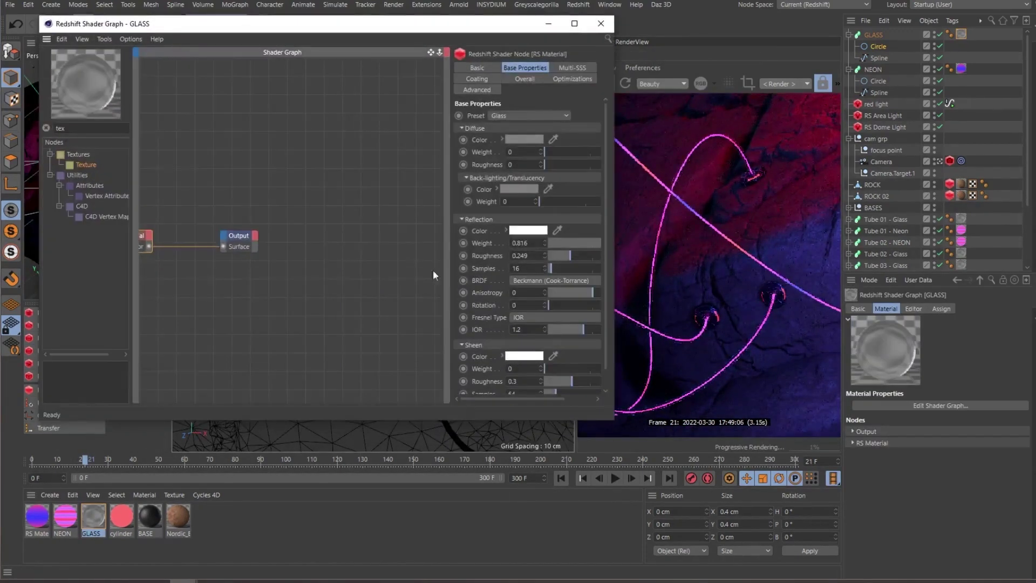
Set the GLASS Reflection Roughness to 0.467 after trying 0.744, then select the GLASS and NEON sweeps
left_click_drag(450, 251, 356, 254)
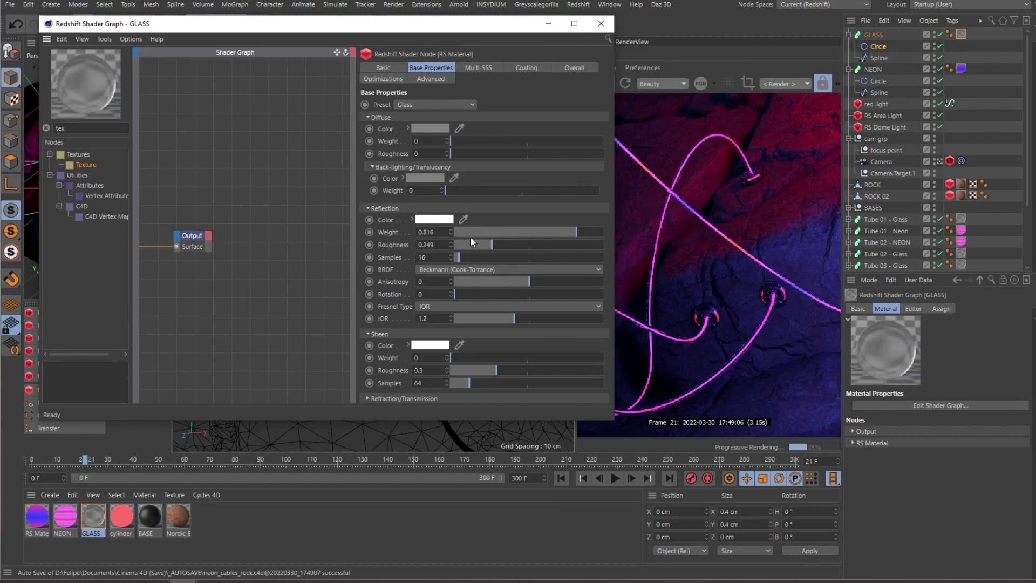
left_click(564, 242)
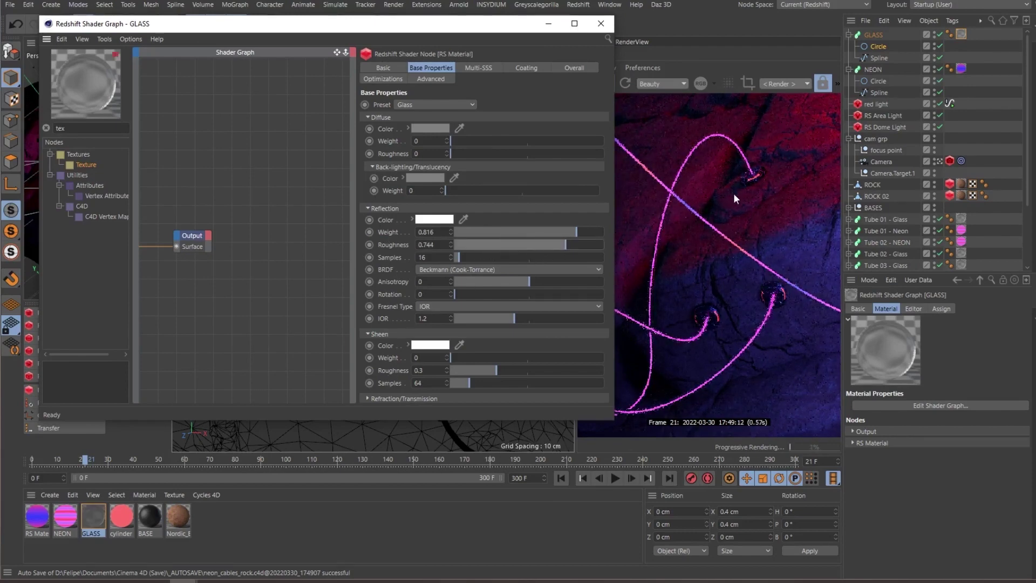
scroll(754, 213, "up", 2)
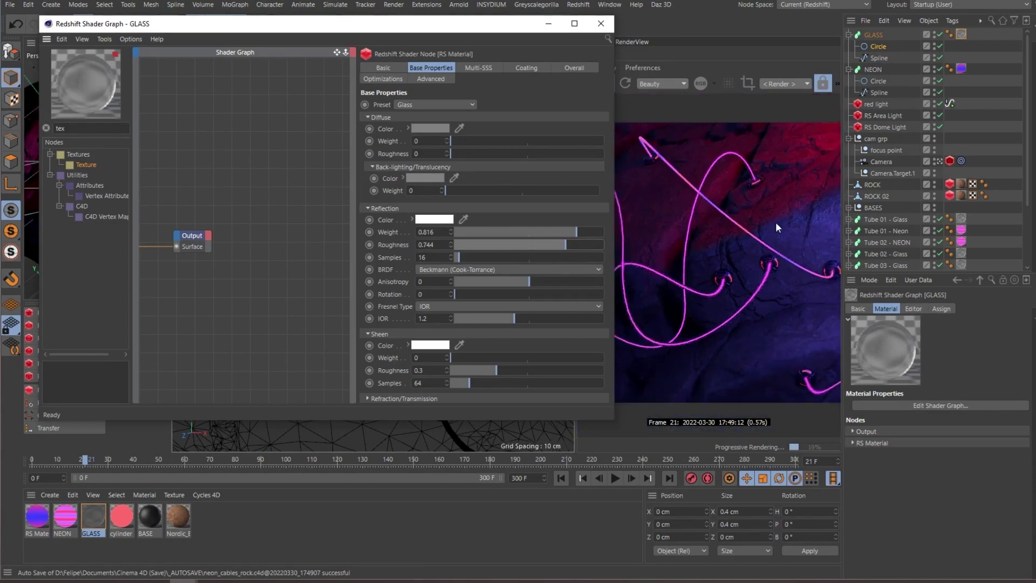
scroll(726, 347, "up", 2)
scroll(758, 347, "down", 2)
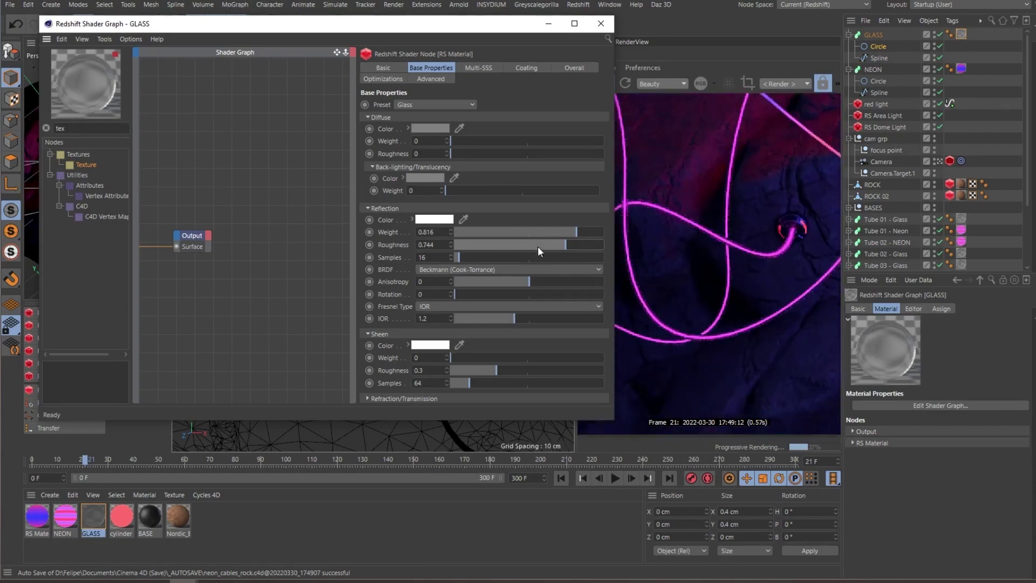
left_click(526, 244)
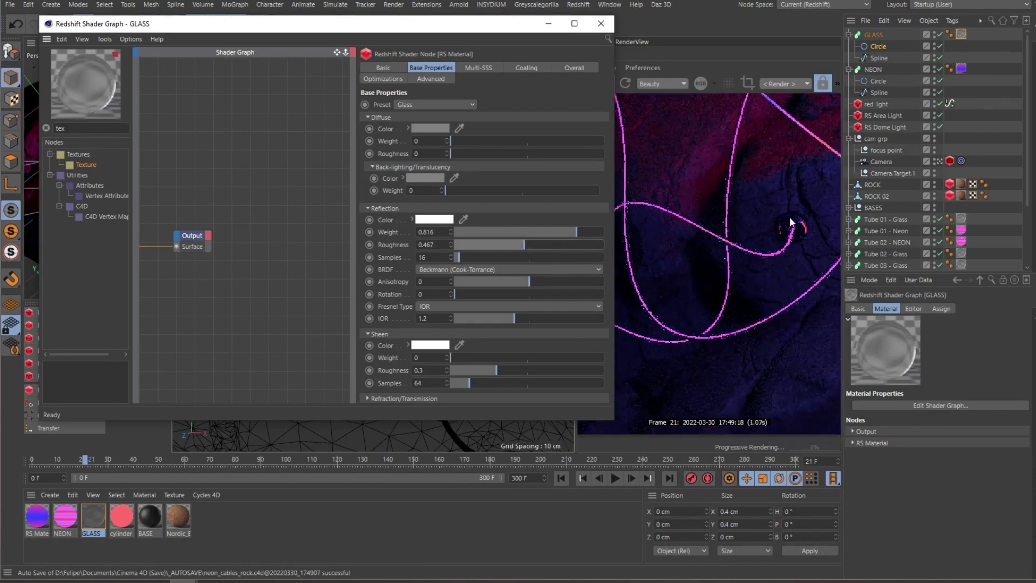
scroll(747, 284, "down", 2)
scroll(758, 167, "up", 2)
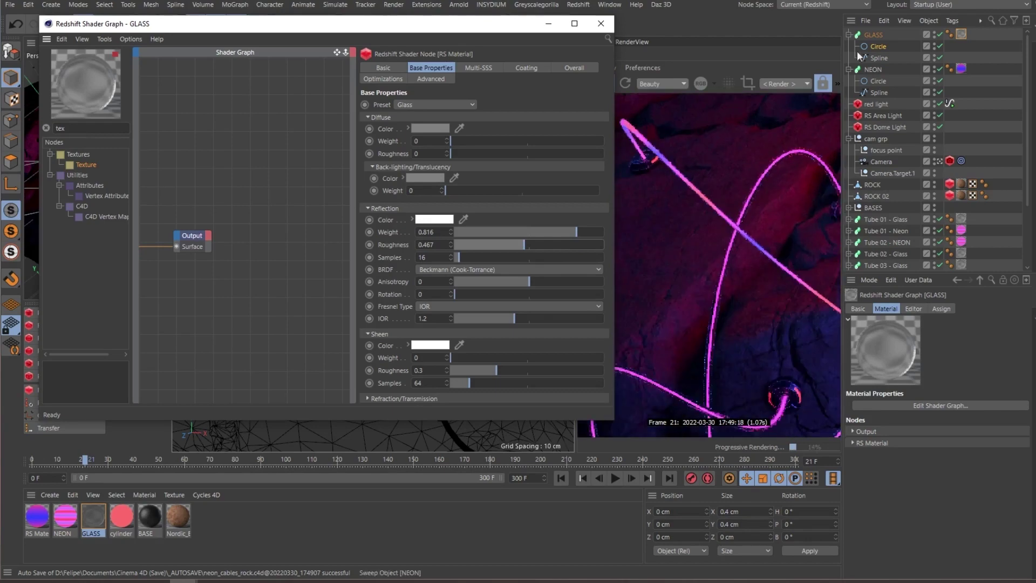
left_click(882, 37)
left_click(880, 71)
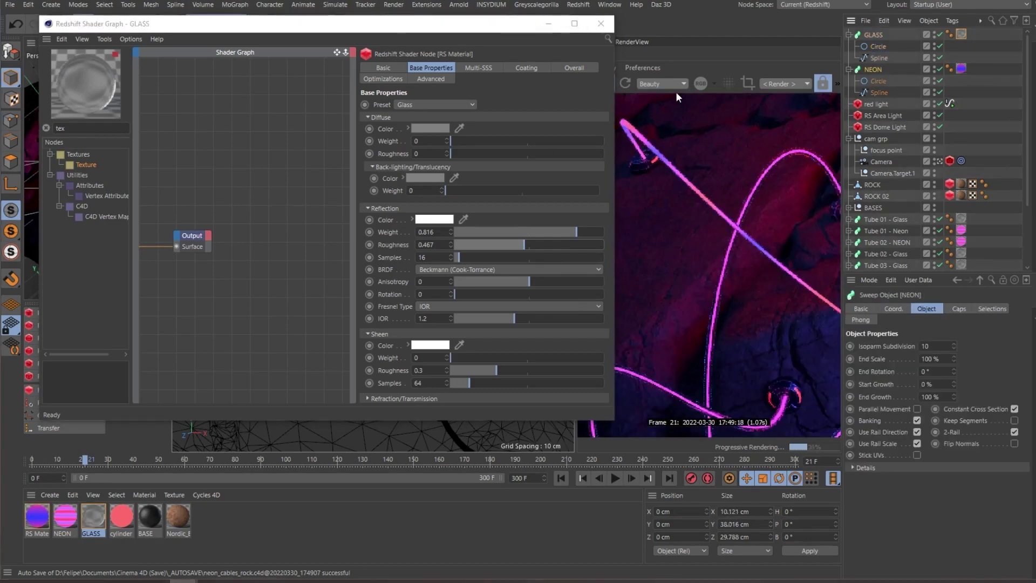